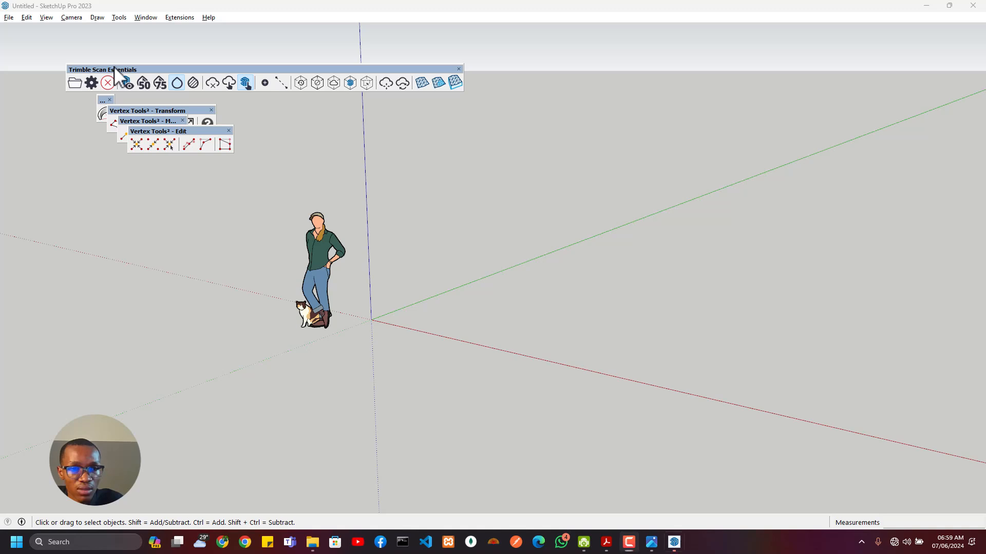
# Close the floating Trimble Scan Essentials, Vertex Tools Edit, Mesh and Transform toolbars and the remaining small floating toolbar
pyautogui.moveTo(114, 66); pyautogui.dragTo(229, 55)
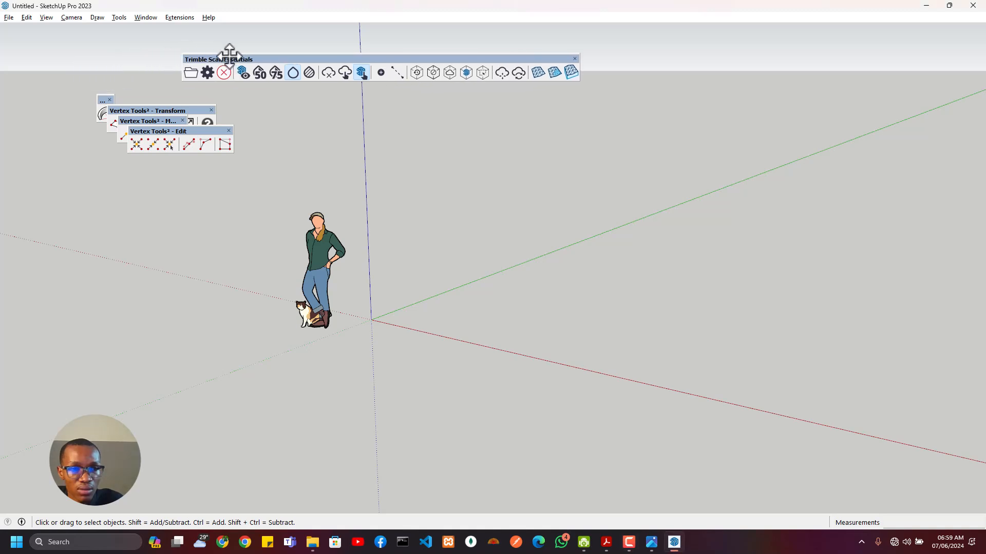
pyautogui.click(577, 58)
pyautogui.click(229, 131)
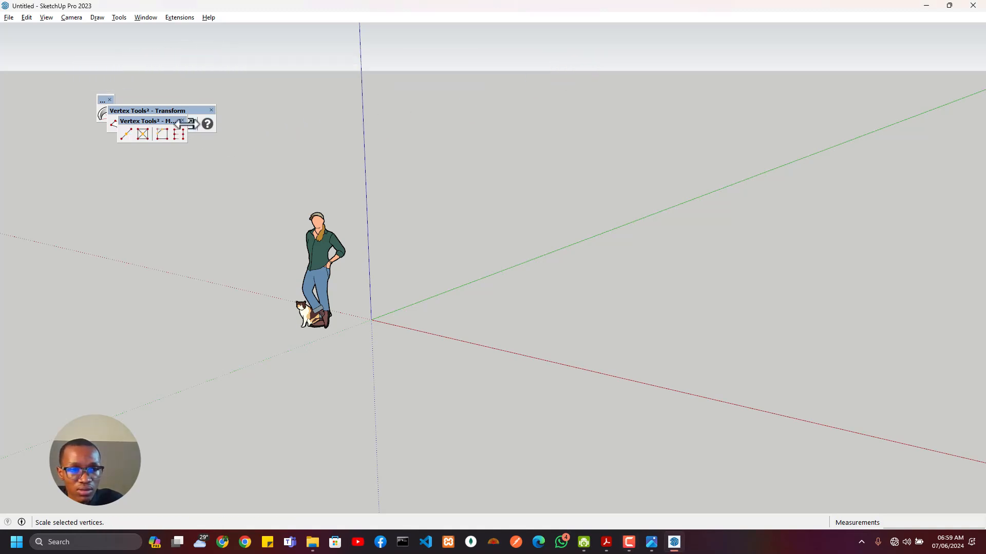
pyautogui.click(183, 120)
pyautogui.click(211, 110)
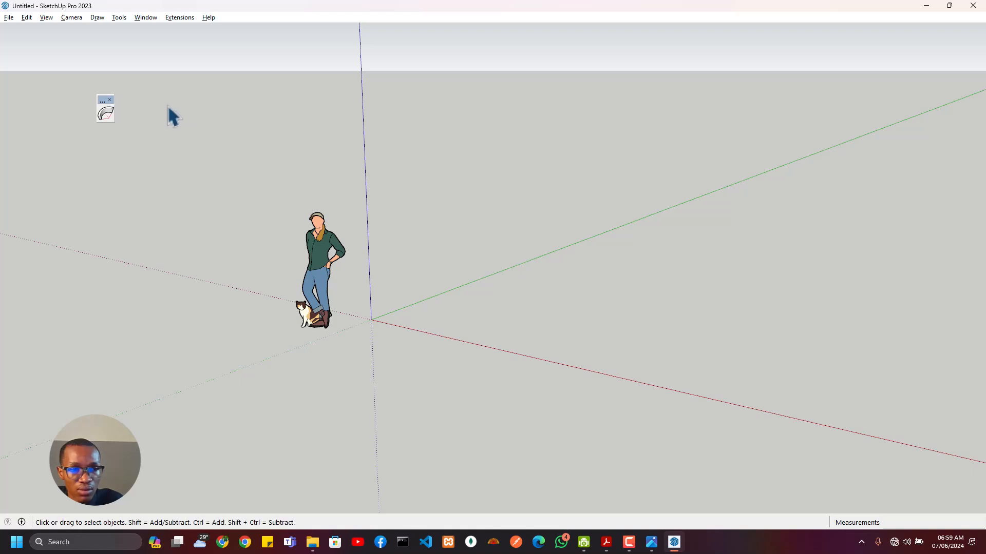
pyautogui.click(111, 99)
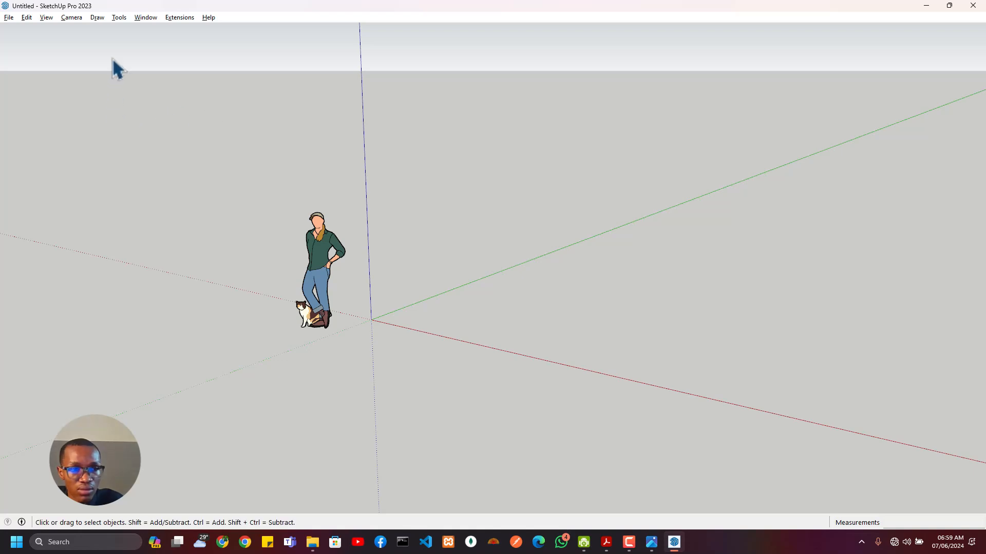
# Show the Default Tray with its Entity Info section enabled, dock it beside the viewport and narrow it
pyautogui.click(148, 18)
pyautogui.moveTo(209, 35)
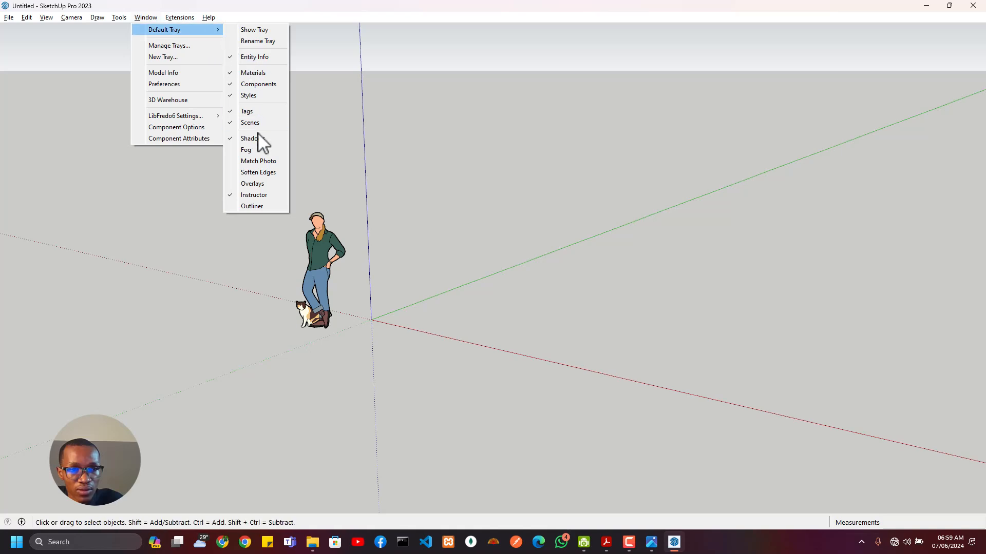
pyautogui.click(254, 57)
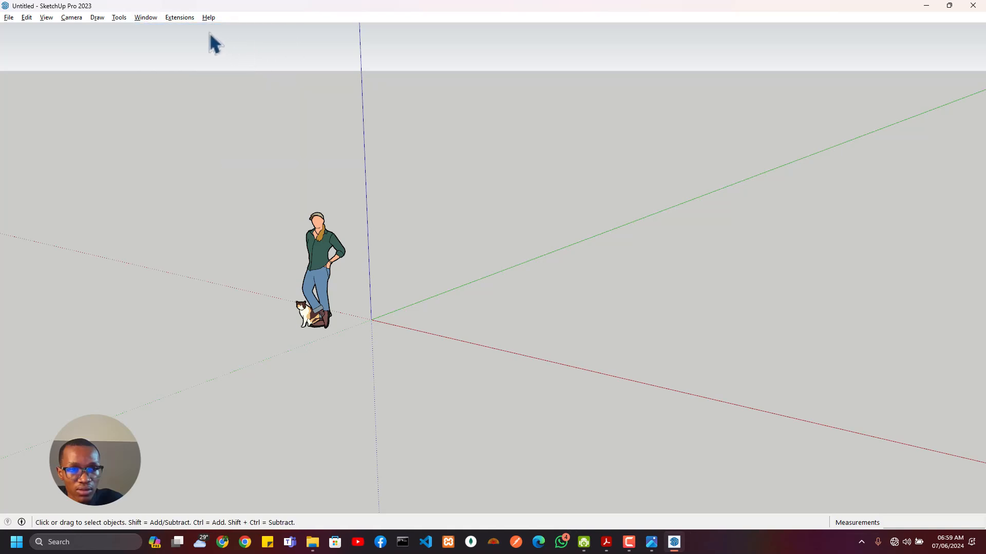
pyautogui.click(151, 17)
pyautogui.moveTo(164, 30)
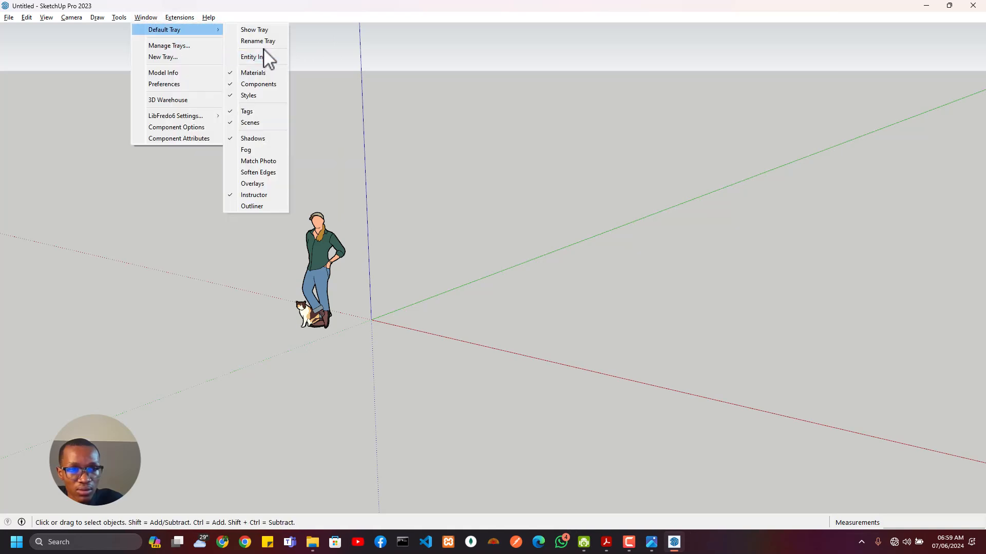
pyautogui.click(261, 57)
pyautogui.moveTo(427, 16); pyautogui.dragTo(519, 268)
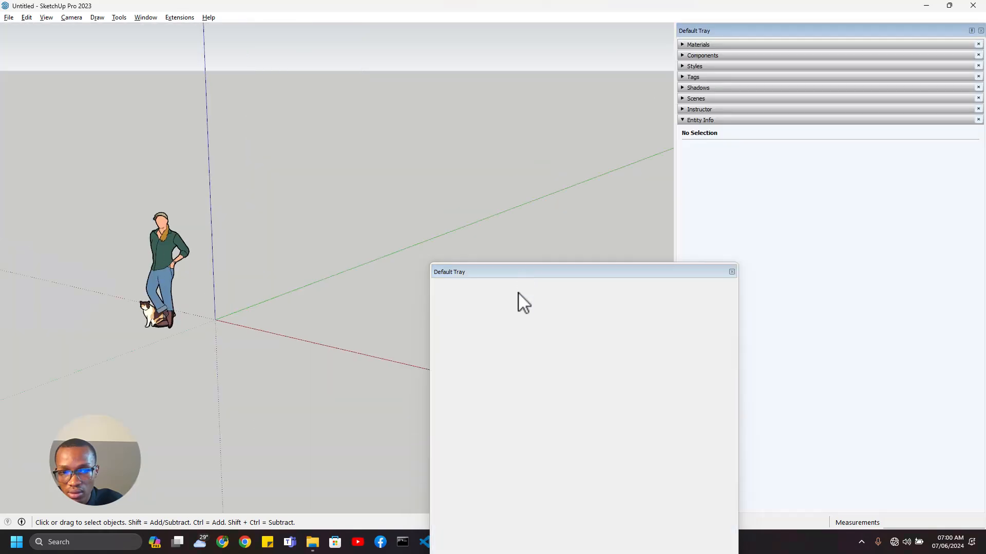
pyautogui.moveTo(676, 135); pyautogui.dragTo(721, 134)
# Display the Large Tool Set toolbar
pyautogui.rightClick(576, 16)
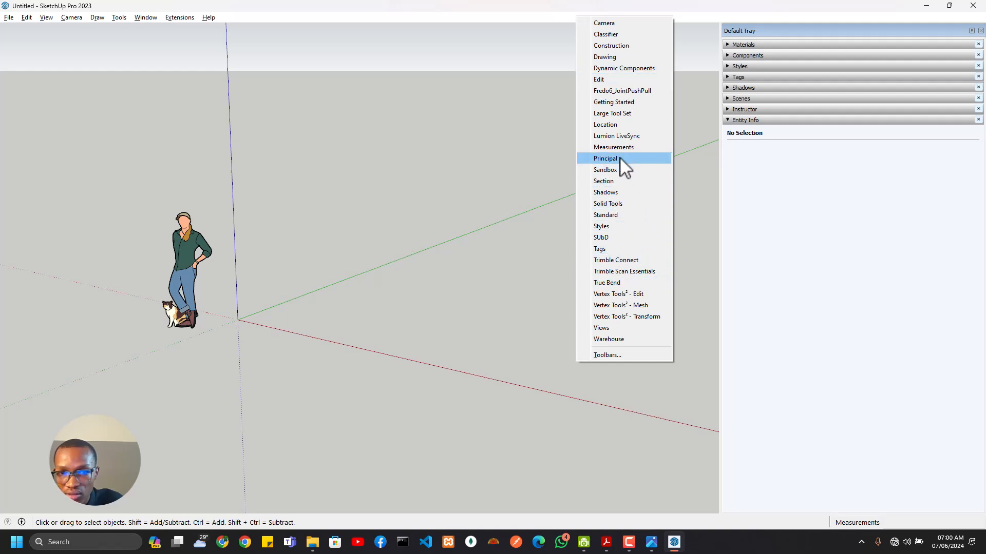
pyautogui.click(620, 114)
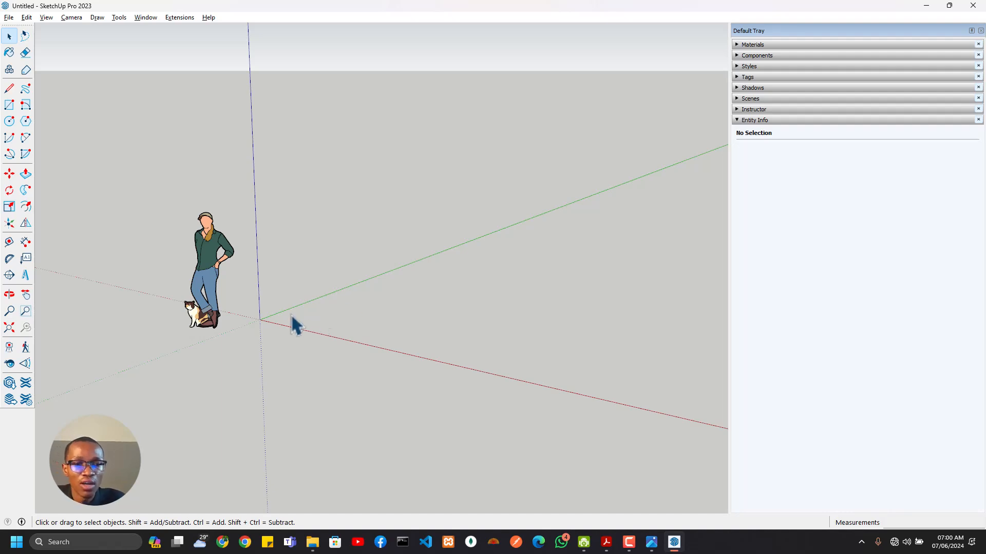
# Delete the default scale figure standing beside the origin
pyautogui.scroll(1, 291, 311)
pyautogui.keyDown('shift'); pyautogui.moveTo(289, 277); pyautogui.dragTo(302, 212, button='middle'); pyautogui.keyUp('shift')
pyautogui.click(284, 210)
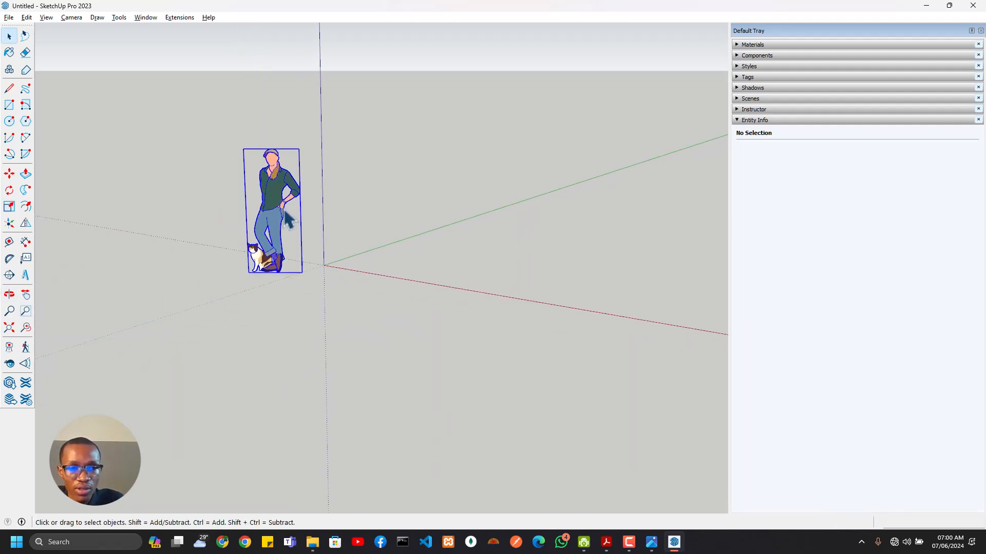
pyautogui.press('Delete')
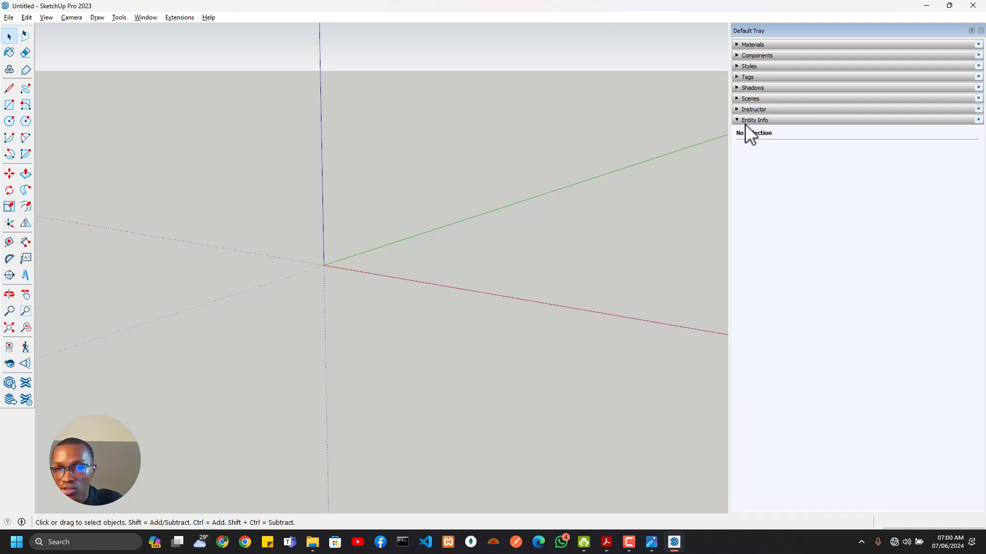
# Reorder the Default Tray so Entity Info comes first, and add the Outliner section to it
pyautogui.moveTo(745, 123); pyautogui.dragTo(766, 42)
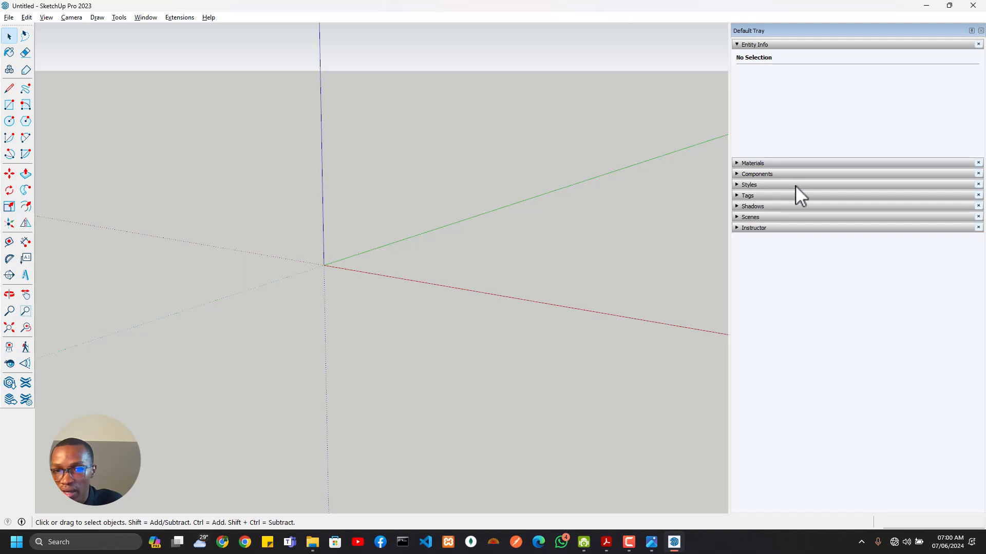
pyautogui.click(146, 17)
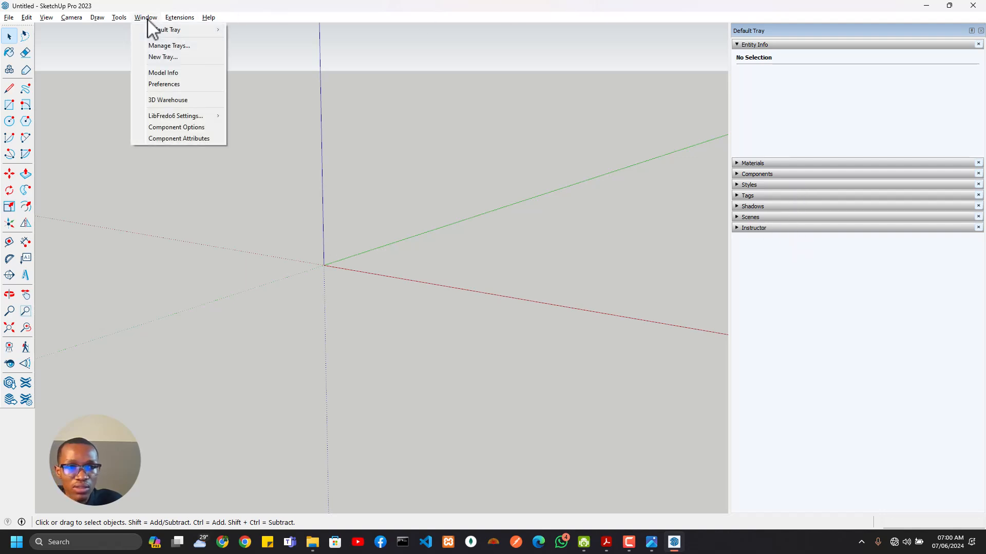
pyautogui.moveTo(176, 30)
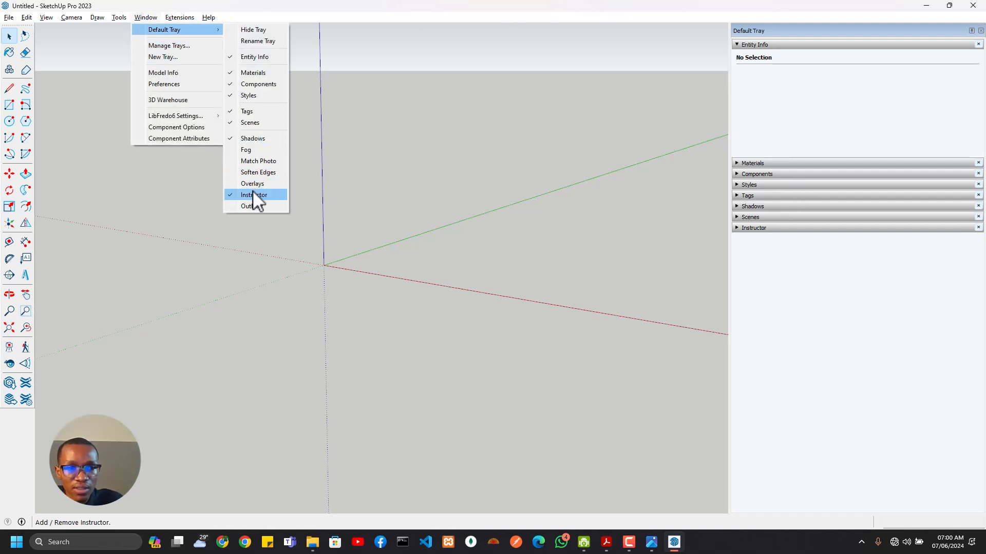
pyautogui.click(259, 205)
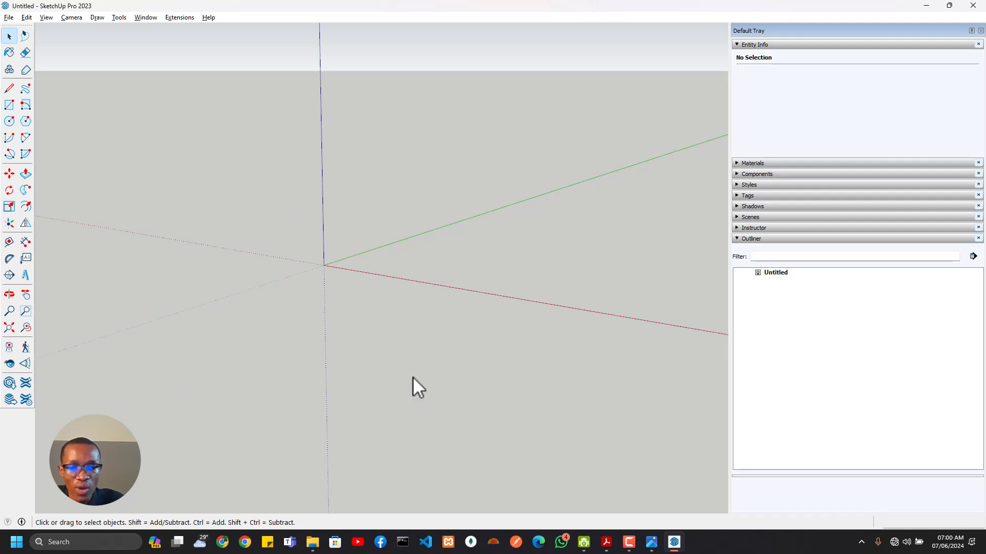
# Insert the dimensioned wooden chair image from the Modelling Objects folder into the model at the origin
pyautogui.click(312, 549)
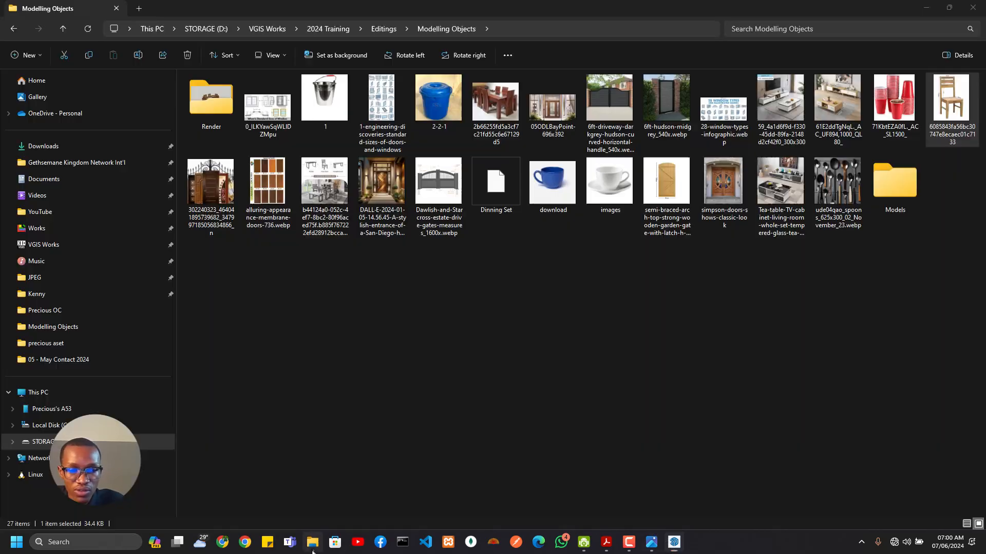
pyautogui.moveTo(950, 120)
pyautogui.mouseDown()
pyautogui.moveTo(705, 319)
pyautogui.moveTo(433, 214)
pyautogui.moveTo(324, 265)
pyautogui.mouseUp()
pyautogui.hotkey('alt', 'Tab')
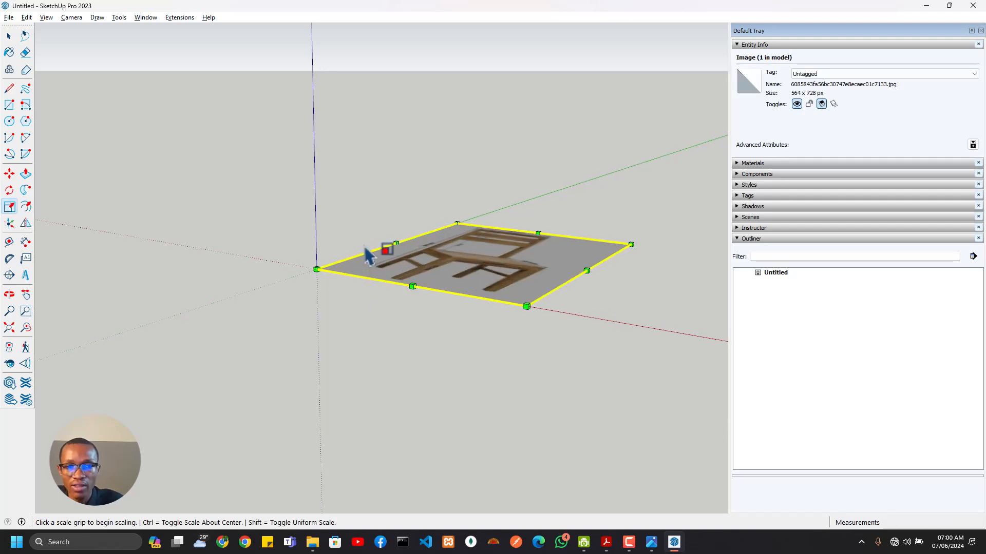
# Rotate the chair image 90 degrees about the red axis from its base corner so it stands upright
pyautogui.moveTo(343, 257); pyautogui.dragTo(418, 286, button='middle')
pyautogui.press('q')
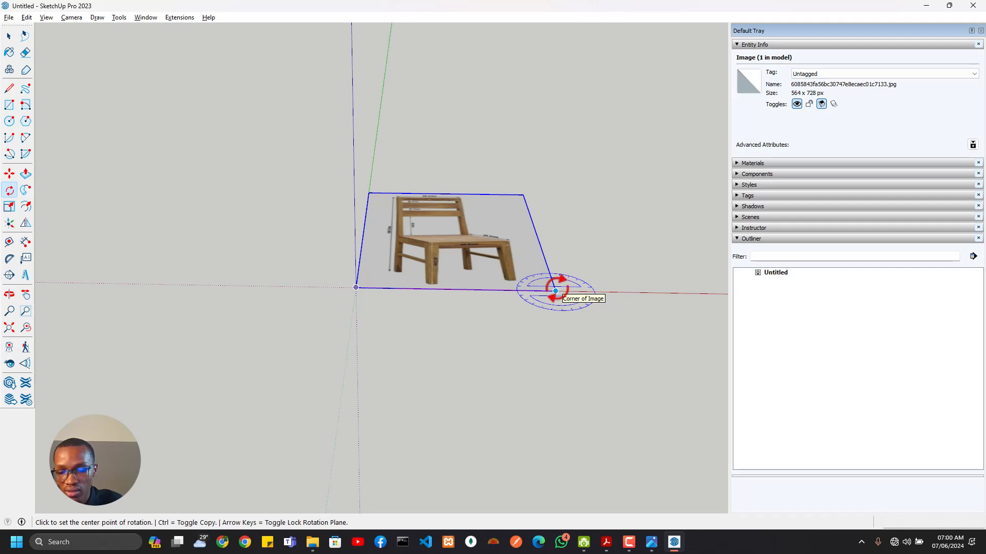
pyautogui.press('Right')
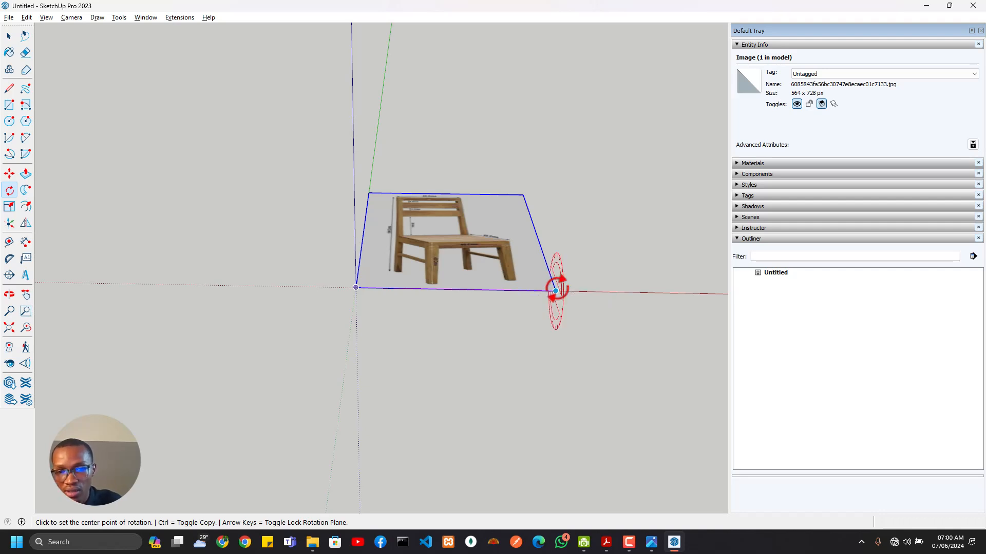
pyautogui.press('Right')
pyautogui.press('Right')
pyautogui.click(555, 291)
pyautogui.click(522, 194)
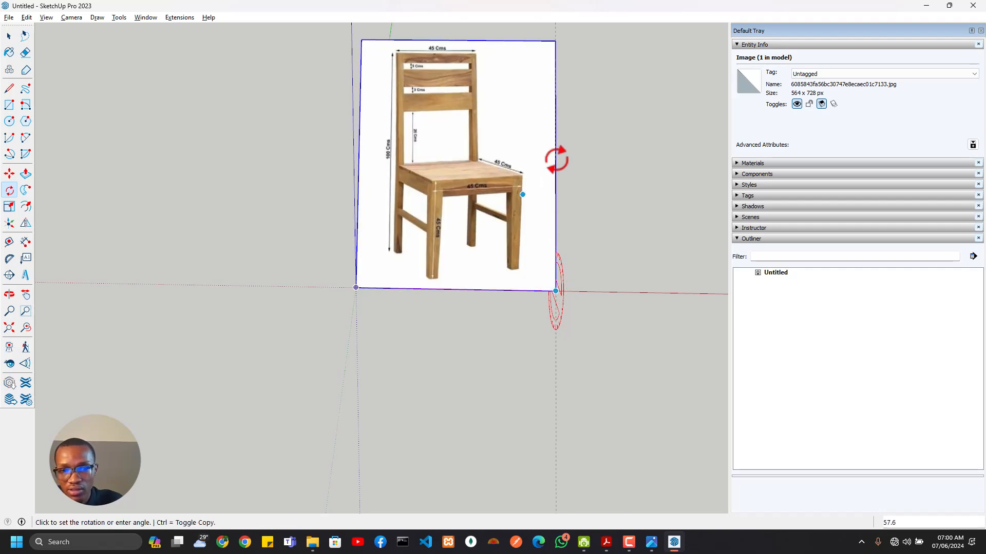
pyautogui.click(570, 154)
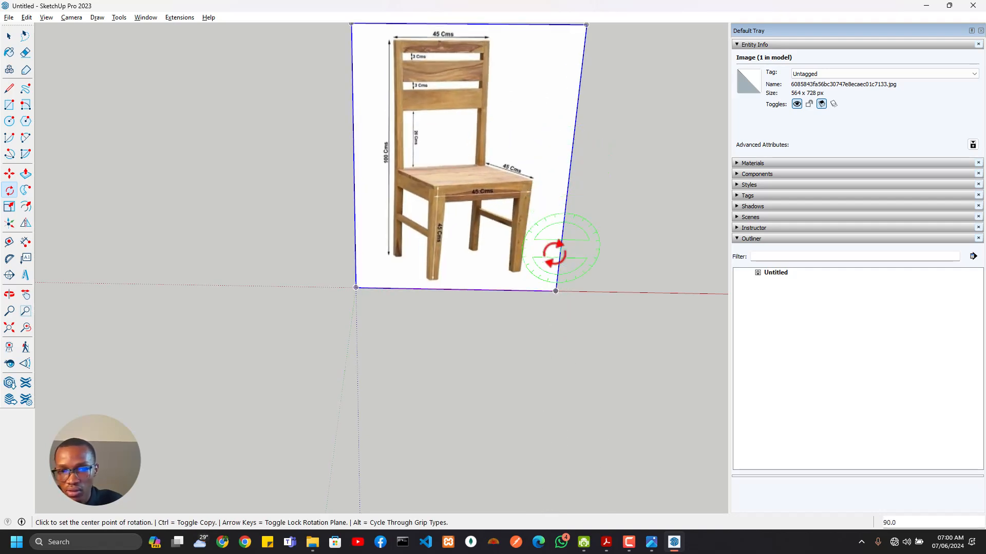
# Rotate the upright chair image about the vertical axis at the origin so its base lies along the green axis
pyautogui.click(356, 288)
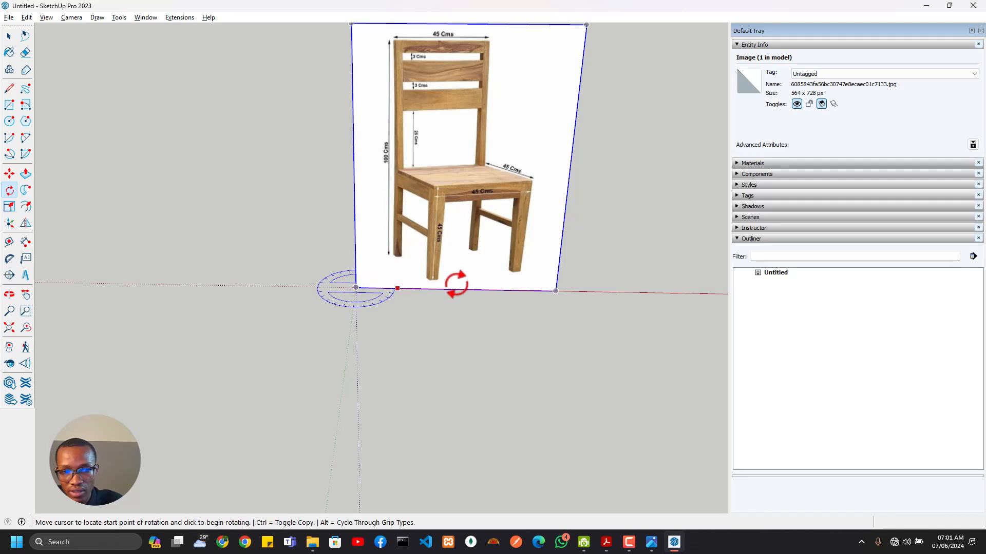
pyautogui.click(555, 291)
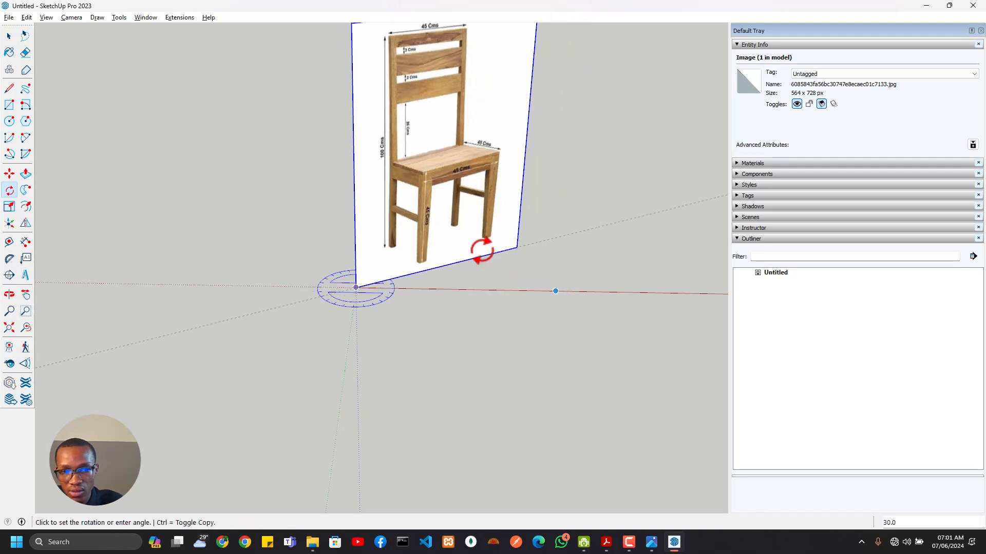
pyautogui.click(368, 218)
# Draw a 45 cm by 45 cm rectangle on the ground from the origin for the chair seat
pyautogui.moveTo(367, 218); pyautogui.dragTo(315, 282, button='middle')
pyautogui.scroll(1, 486, 222)
pyautogui.scroll(3, 420, 157)
pyautogui.scroll(2, 420, 158)
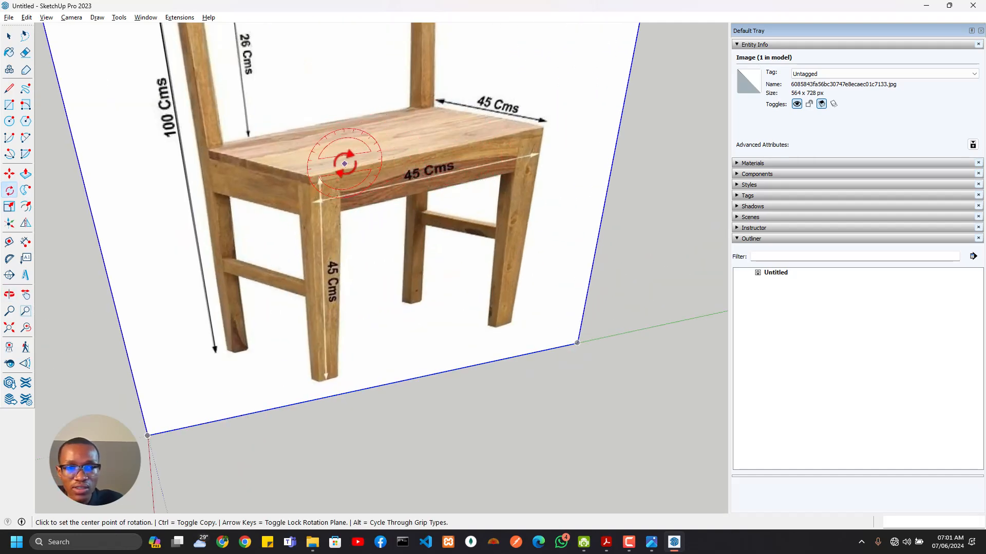
pyautogui.scroll(-1, 380, 154)
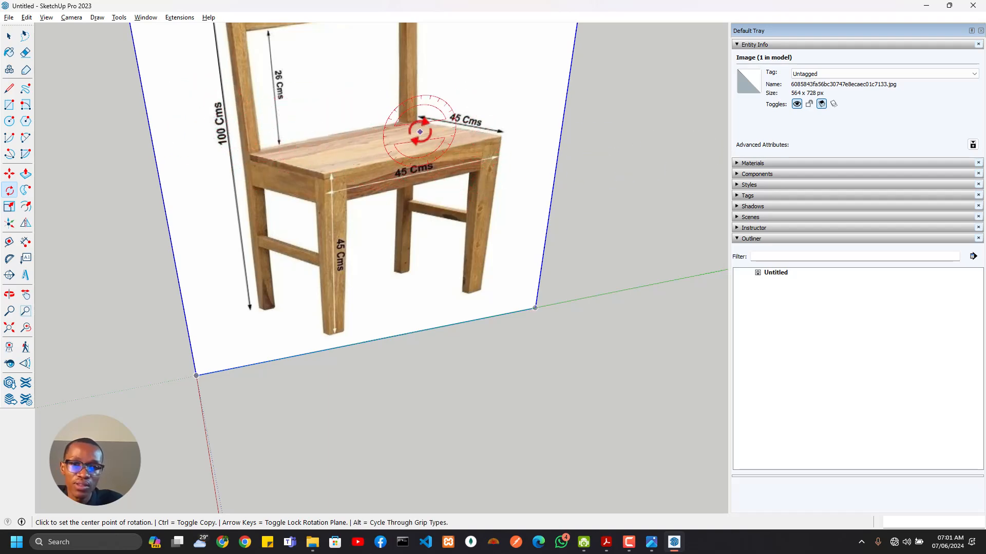
pyautogui.scroll(-3, 410, 128)
pyautogui.scroll(4, 272, 319)
pyautogui.press('space')
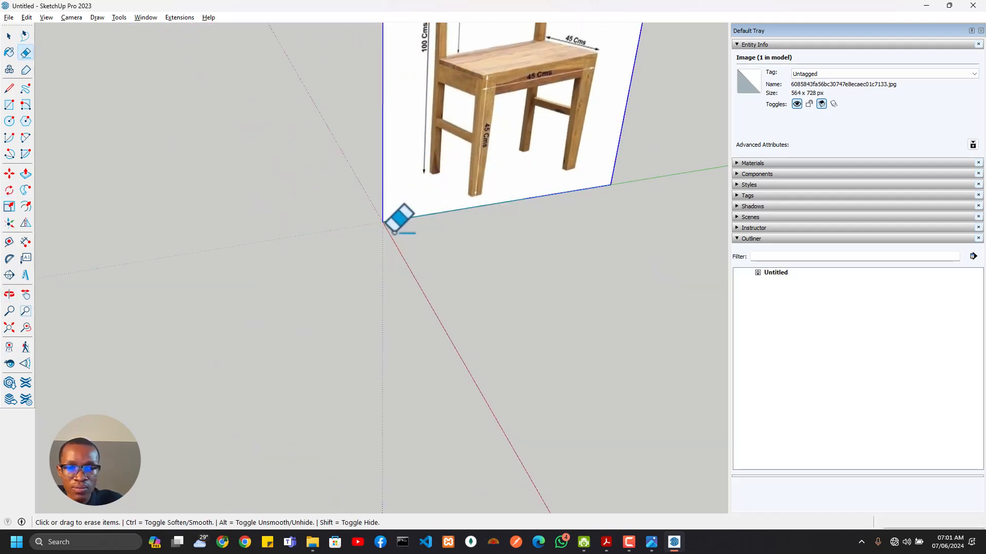
pyautogui.press('r')
pyautogui.click(382, 222)
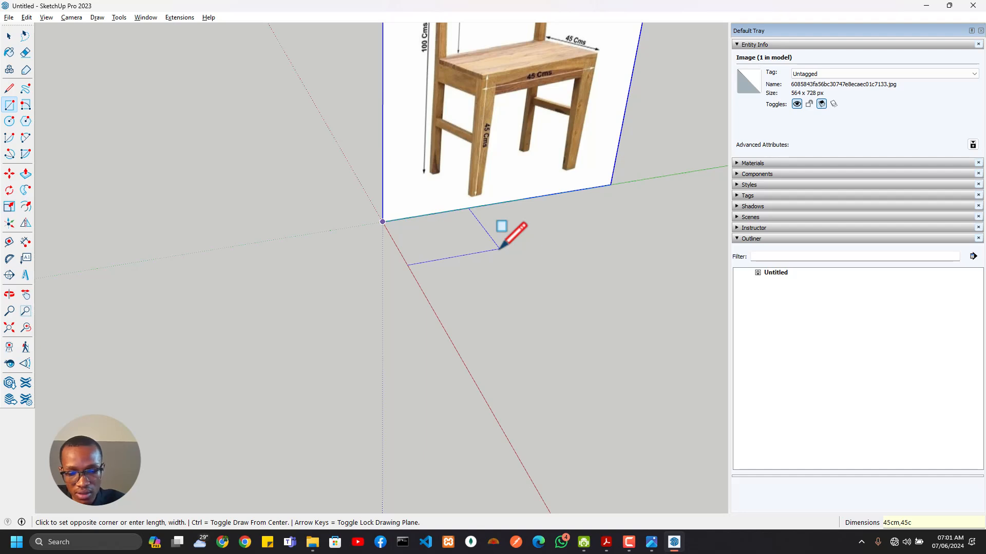
pyautogui.press('Return')
# Scale the chair image down uniformly toward the origin so its size is closer to the seat rectangle
pyautogui.scroll(-4, 498, 250)
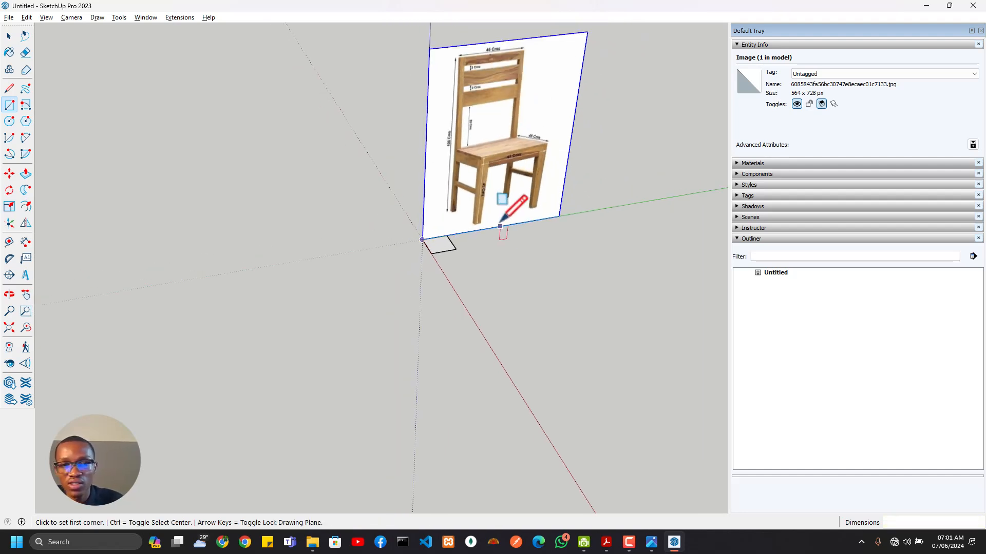
pyautogui.keyDown('shift'); pyautogui.moveTo(501, 225); pyautogui.dragTo(466, 287, button='middle'); pyautogui.keyUp('shift')
pyautogui.press('s')
pyautogui.moveTo(545, 102); pyautogui.dragTo(431, 274)
# Extrude the seat rectangle upward 20 mm with Push/Pull
pyautogui.scroll(3, 406, 318)
pyautogui.scroll(4, 406, 318)
pyautogui.moveTo(406, 318); pyautogui.dragTo(303, 256, button='middle')
pyautogui.keyDown('shift'); pyautogui.moveTo(438, 265); pyautogui.dragTo(524, 261, button='middle'); pyautogui.keyUp('shift')
pyautogui.scroll(2, 524, 260)
pyautogui.scroll(-2, 493, 292)
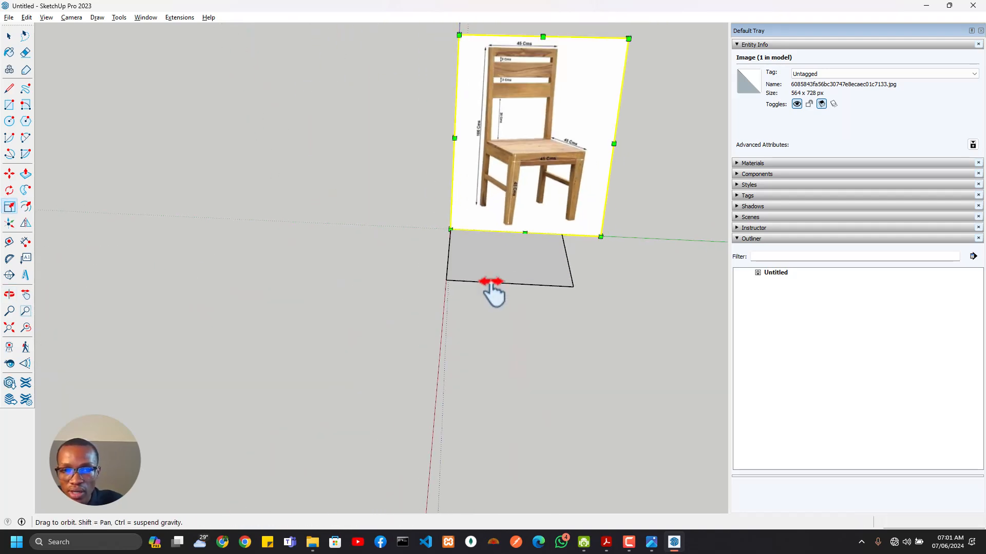
pyautogui.moveTo(492, 293); pyautogui.dragTo(468, 318, button='middle')
pyautogui.press('p')
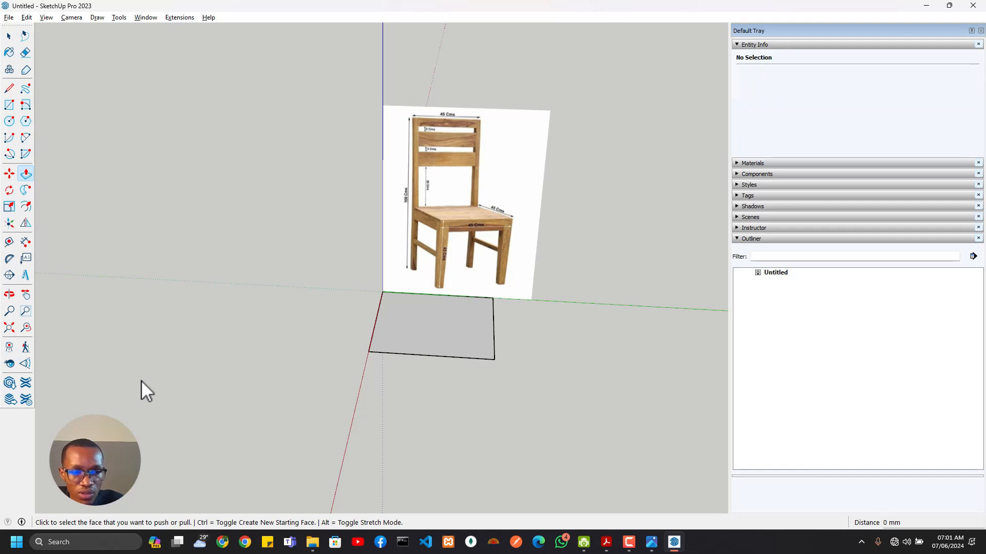
pyautogui.click(433, 334)
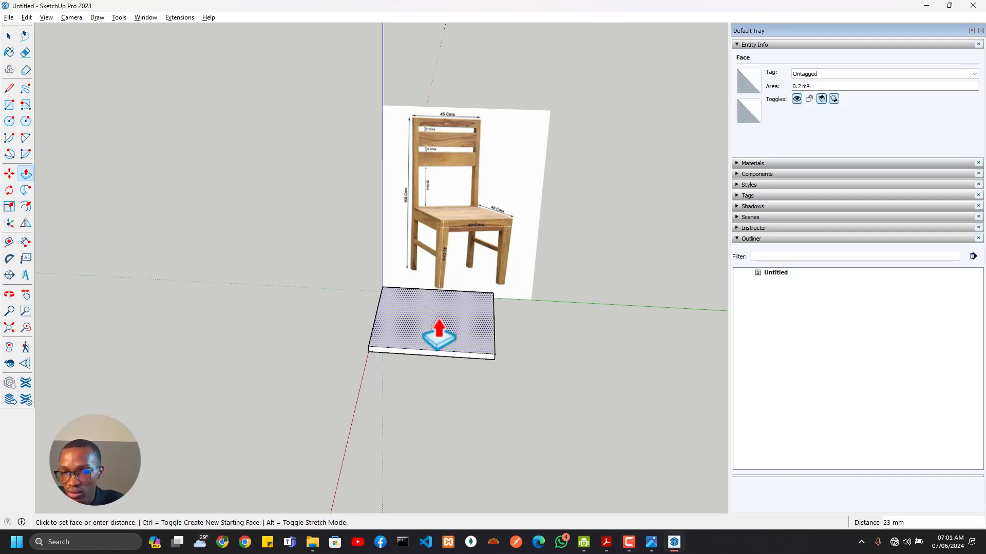
pyautogui.click(439, 335)
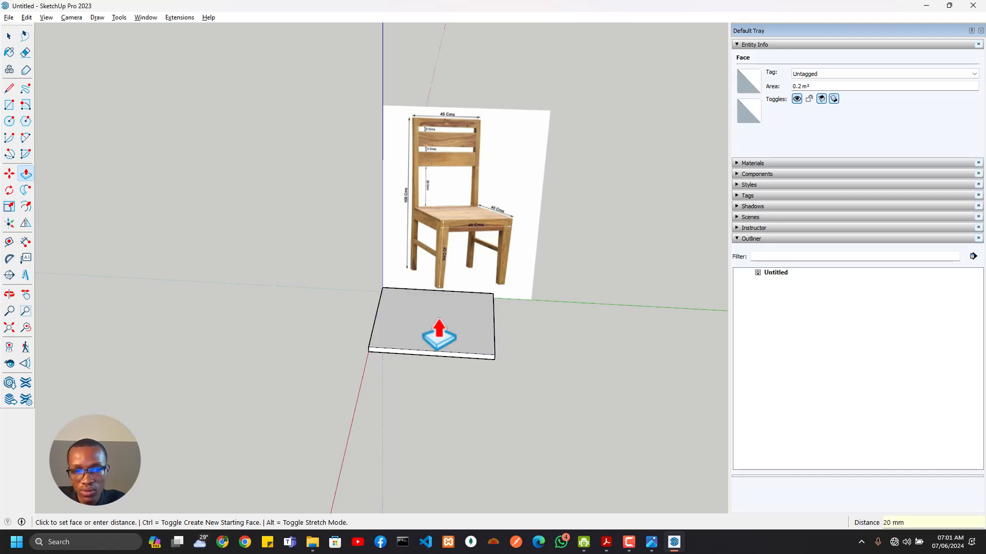
# Make the seat slab a group and name its instance "Chair Base"
pyautogui.moveTo(568, 326); pyautogui.dragTo(479, 310, button='middle')
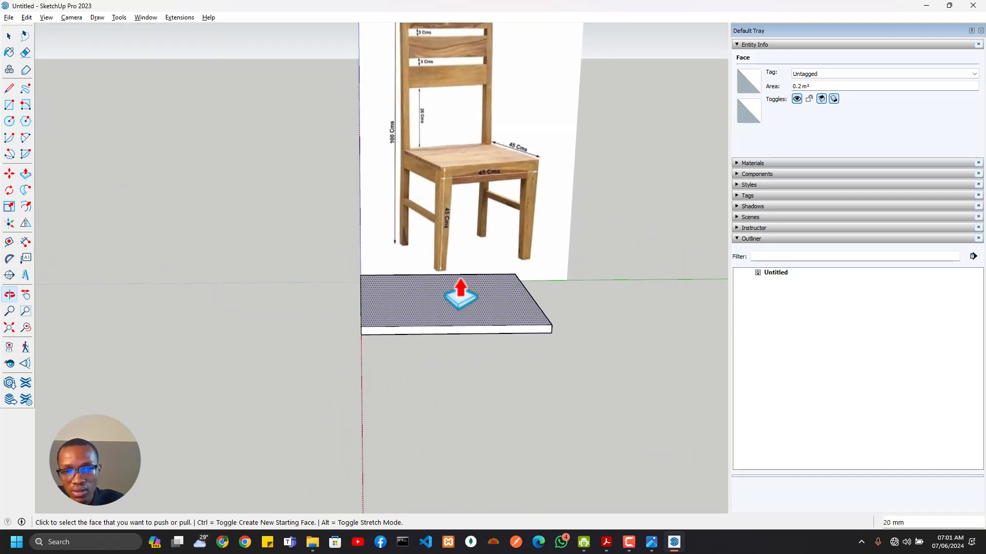
pyautogui.press('space')
pyautogui.tripleClick(442, 314)
pyautogui.rightClick(441, 305)
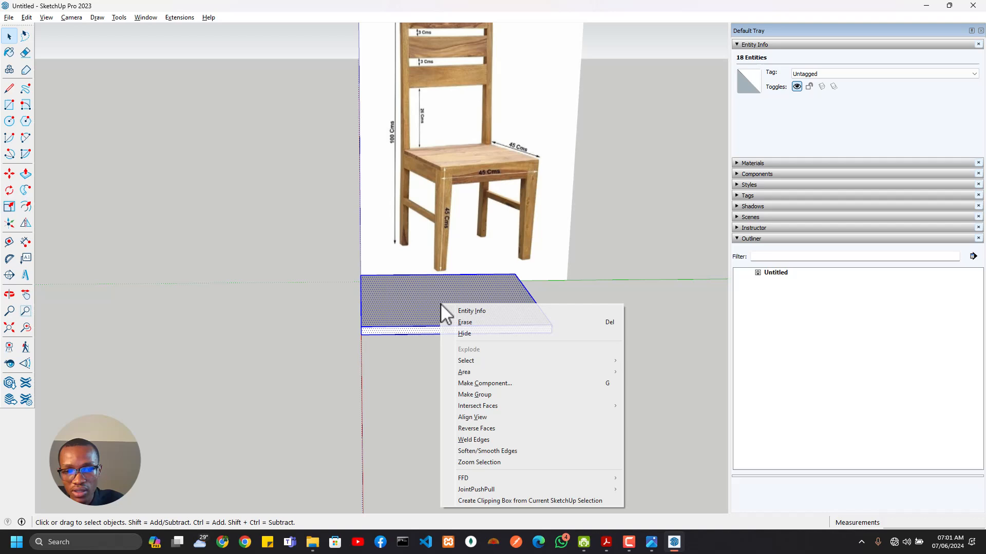
pyautogui.click(489, 395)
pyautogui.click(829, 86)
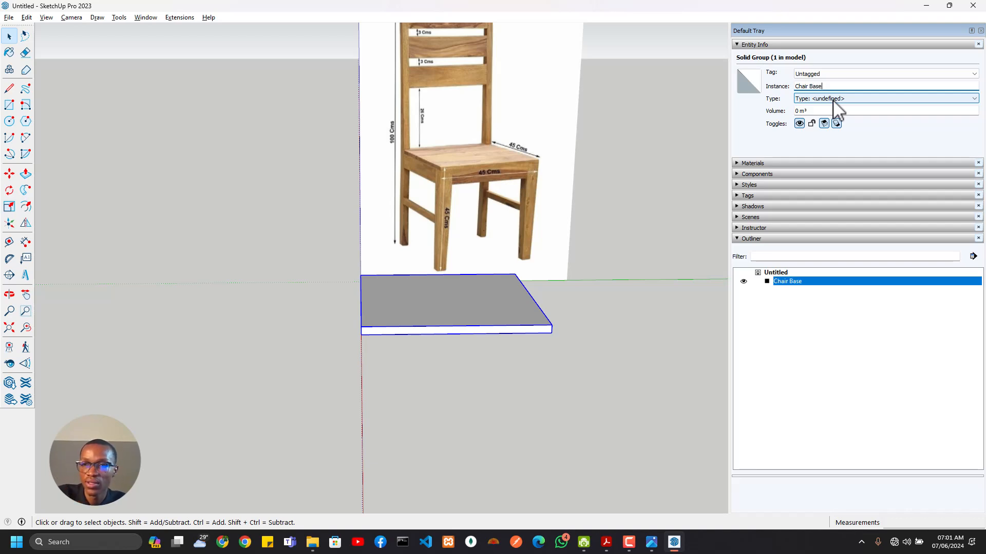
# Move the Chair Base group straight up 45 cm along the vertical axis
pyautogui.moveTo(455, 198); pyautogui.dragTo(414, 259, button='middle')
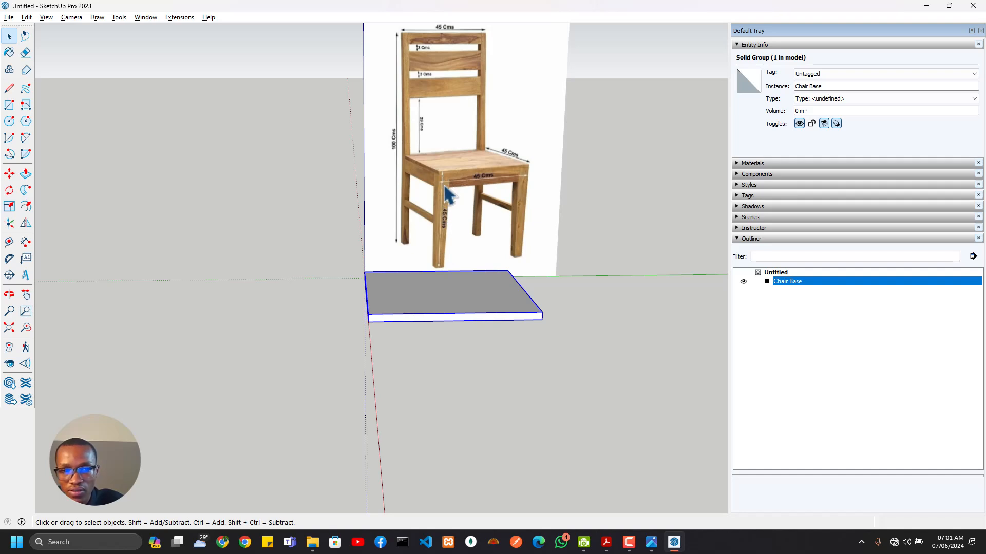
pyautogui.press('r')
pyautogui.press('m')
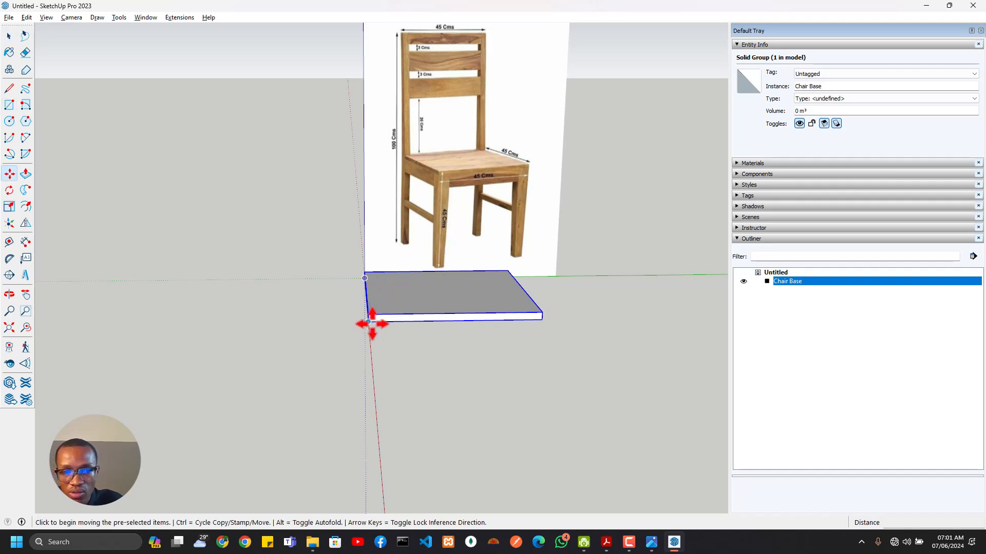
pyautogui.click(369, 323)
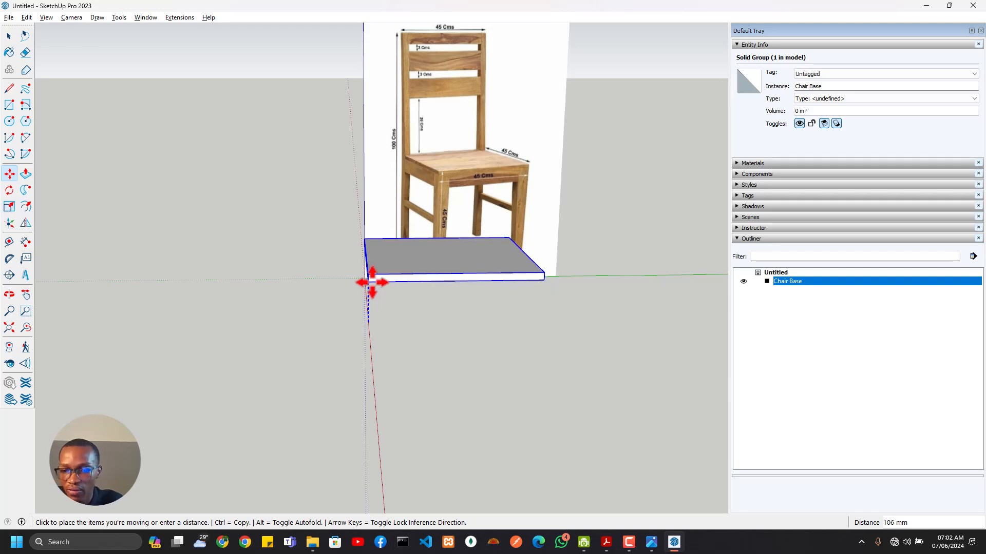
pyautogui.write('45cm')
pyautogui.press('Return')
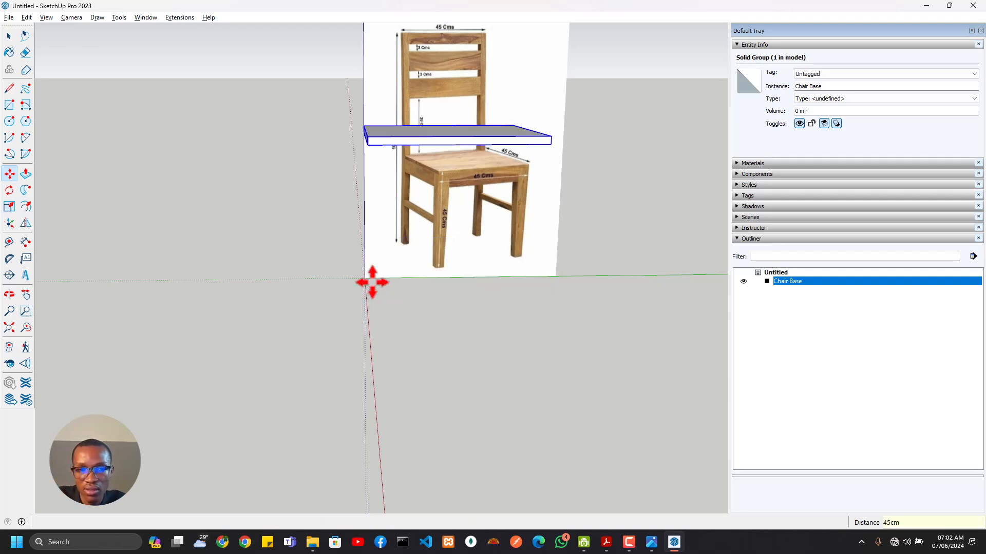
# Examine the front leg's shape, taper and marked dimensions in the chair reference image
pyautogui.press('o')
pyautogui.moveTo(394, 209); pyautogui.dragTo(460, 153)
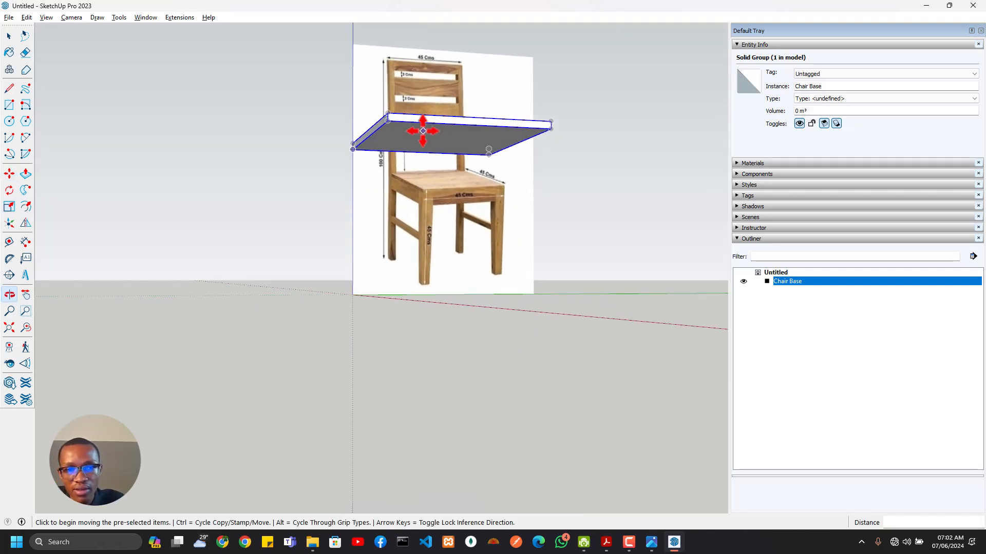
pyautogui.scroll(5, 424, 127)
pyautogui.moveTo(381, 133); pyautogui.dragTo(334, 158)
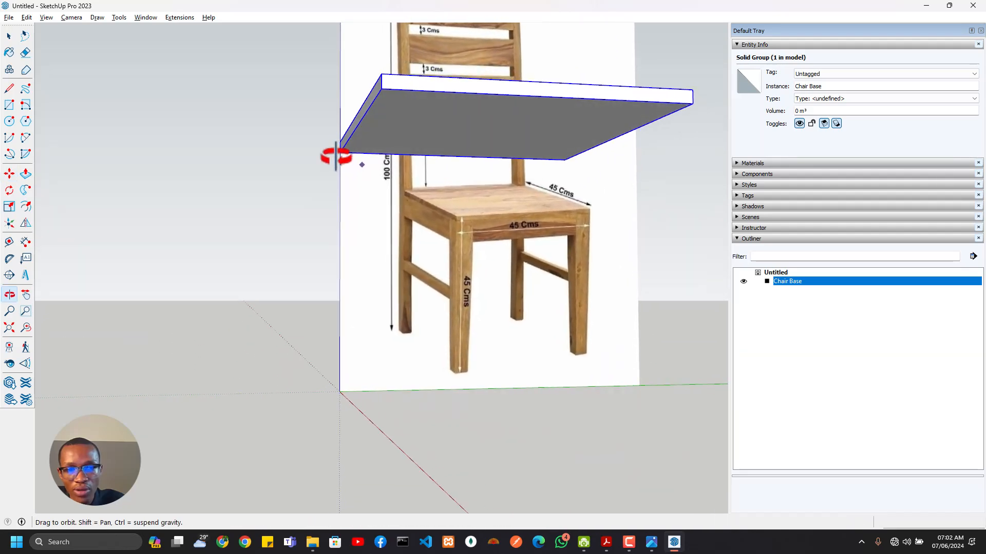
pyautogui.press('m')
pyautogui.scroll(3, 466, 387)
pyautogui.scroll(3, 463, 310)
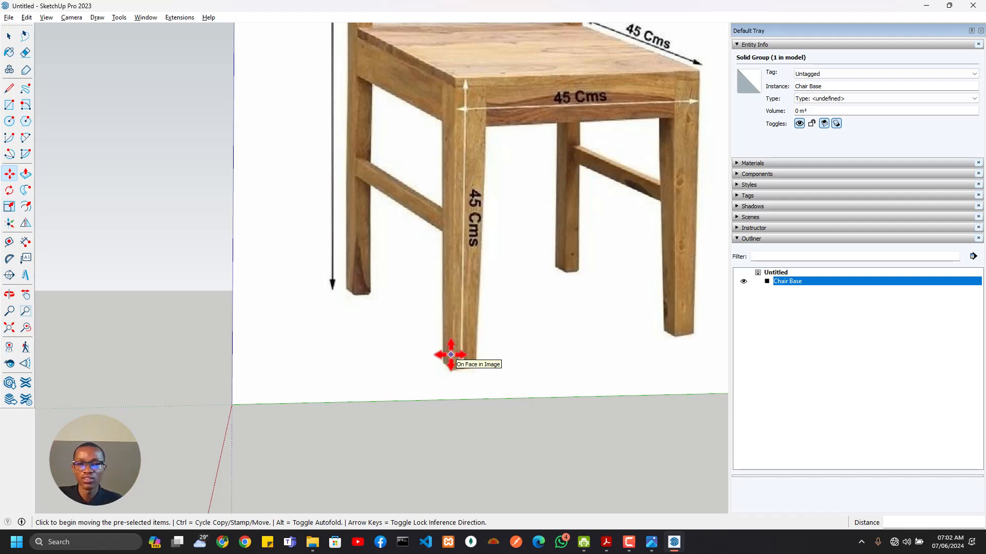
pyautogui.scroll(-1, 677, 192)
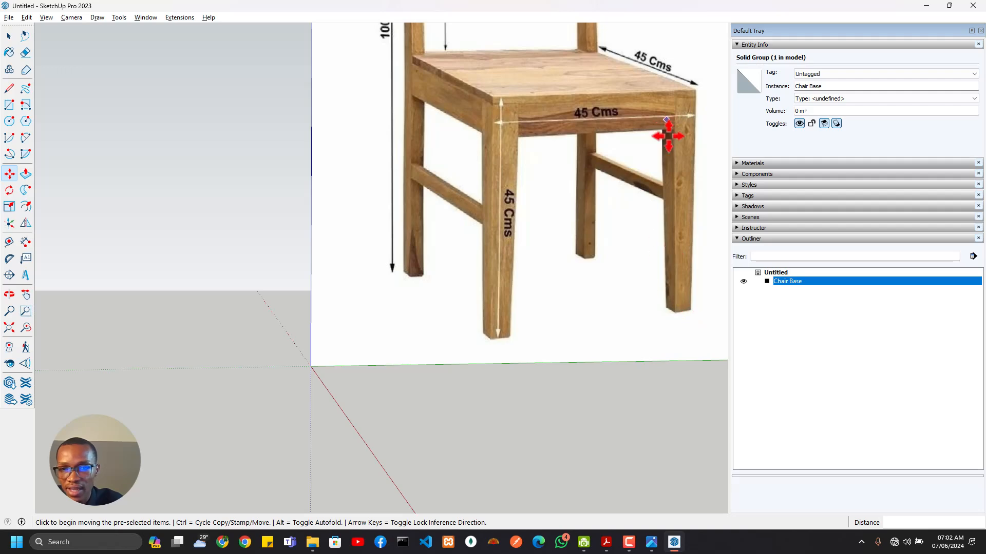
pyautogui.scroll(-3, 467, 325)
# Draw a 50 by 50 mm square on the seat's underside at the front corner on the red axis side
pyautogui.moveTo(466, 325); pyautogui.dragTo(475, 219, button='middle')
pyautogui.press('r')
pyautogui.click(398, 102)
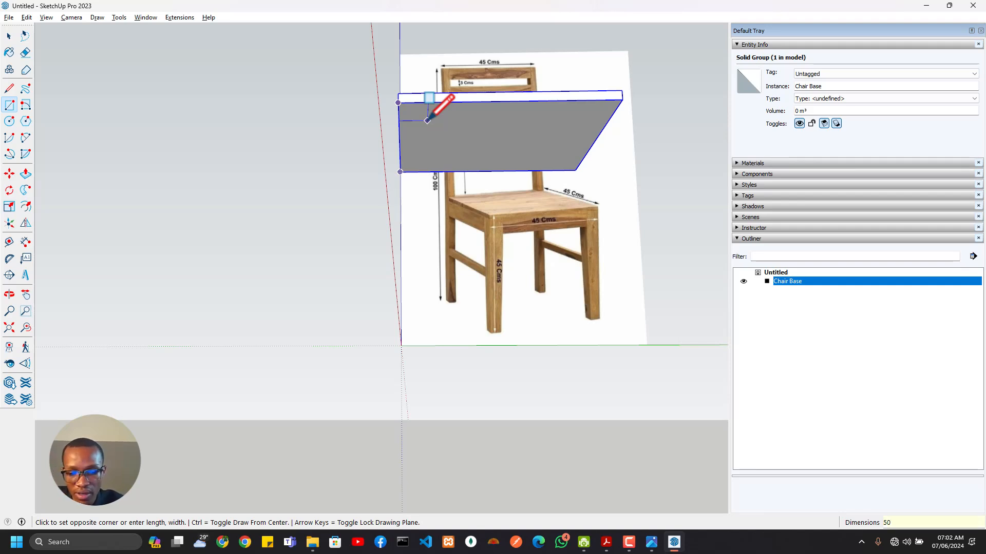
pyautogui.write('50,50')
pyautogui.press('Return')
# Extrude the front corner square down 450 mm to ground level with Push/Pull to form the front leg
pyautogui.moveTo(427, 121); pyautogui.dragTo(545, 105, button='middle')
pyautogui.press('p')
pyautogui.click(449, 128)
pyautogui.moveTo(448, 153); pyautogui.dragTo(394, 267, button='middle')
pyautogui.click(351, 419)
pyautogui.moveTo(351, 420); pyautogui.dragTo(268, 475, button='middle')
pyautogui.moveTo(345, 431); pyautogui.dragTo(404, 87, button='middle')
pyautogui.press('p')
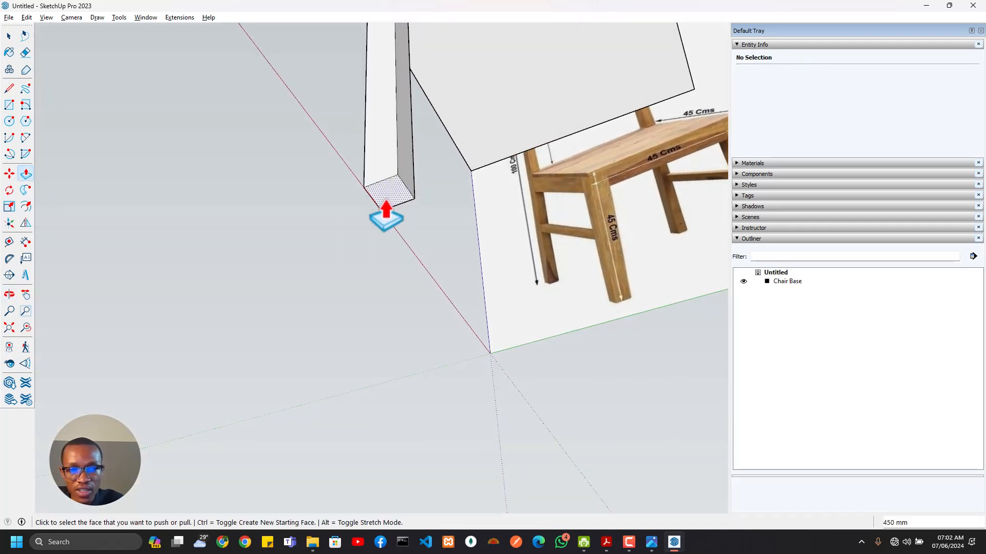
# Scale the front leg's bottom face down uniformly about its outer corner to taper the leg
pyautogui.press('space')
pyautogui.click(394, 200)
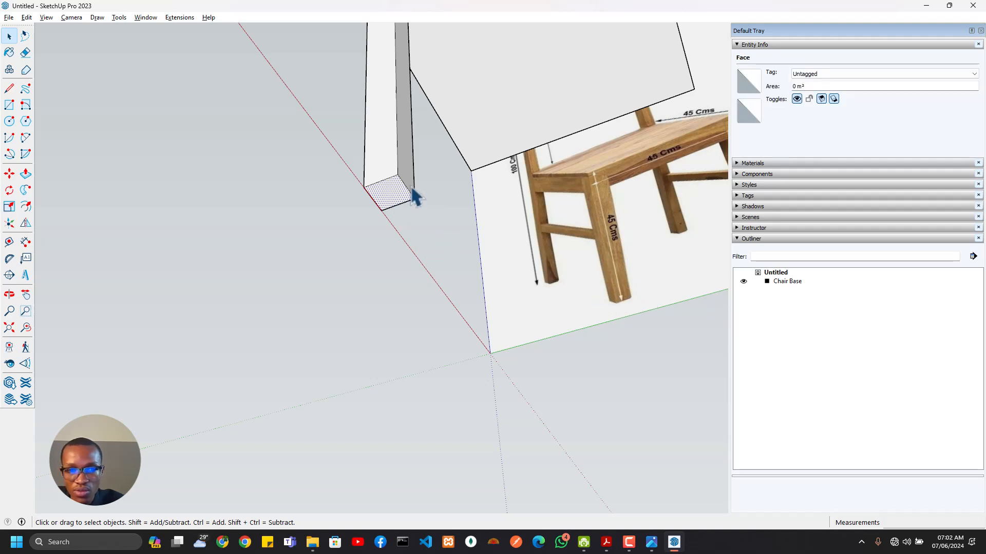
pyautogui.press('s')
pyautogui.scroll(2, 416, 199)
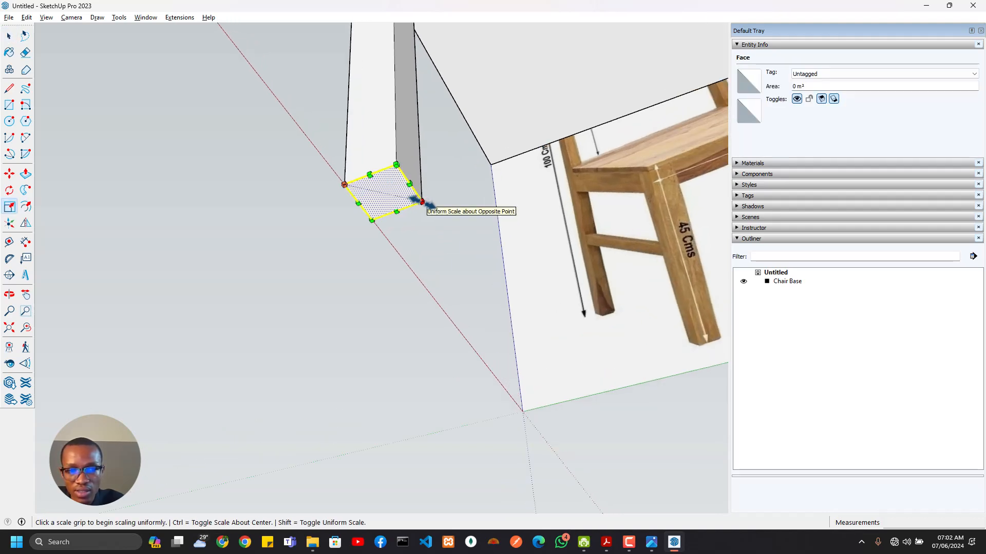
pyautogui.click(422, 202)
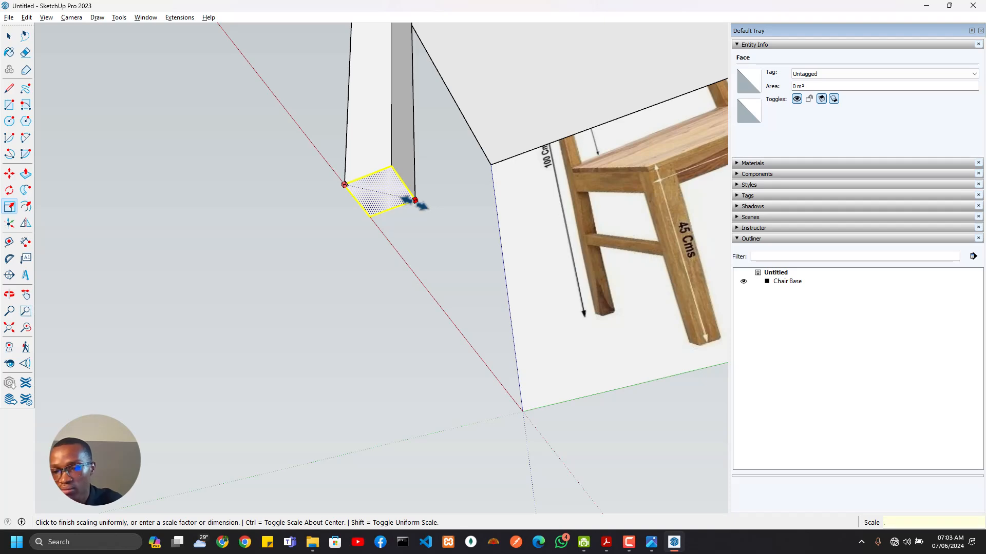
pyautogui.click(409, 199)
# Make the tapered leg a group and name its instance "Chair Front Leg"
pyautogui.moveTo(417, 205); pyautogui.dragTo(460, 301, button='middle')
pyautogui.click(461, 302)
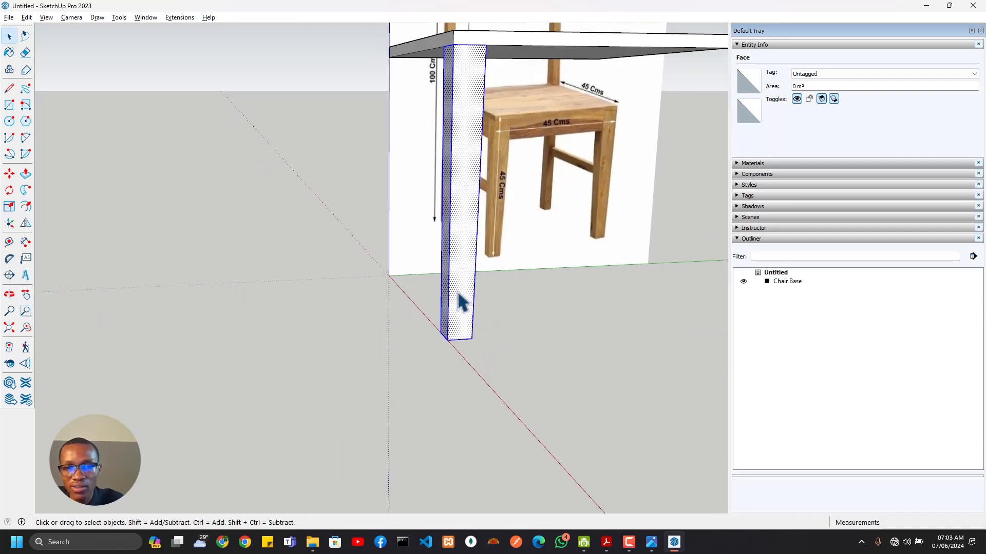
pyautogui.tripleClick(461, 302)
pyautogui.rightClick(457, 301)
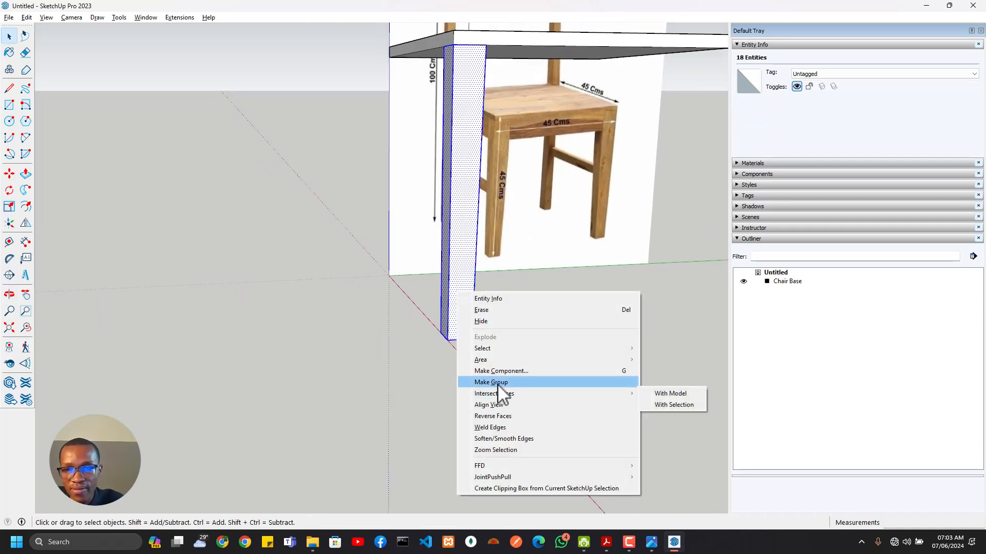
pyautogui.click(497, 384)
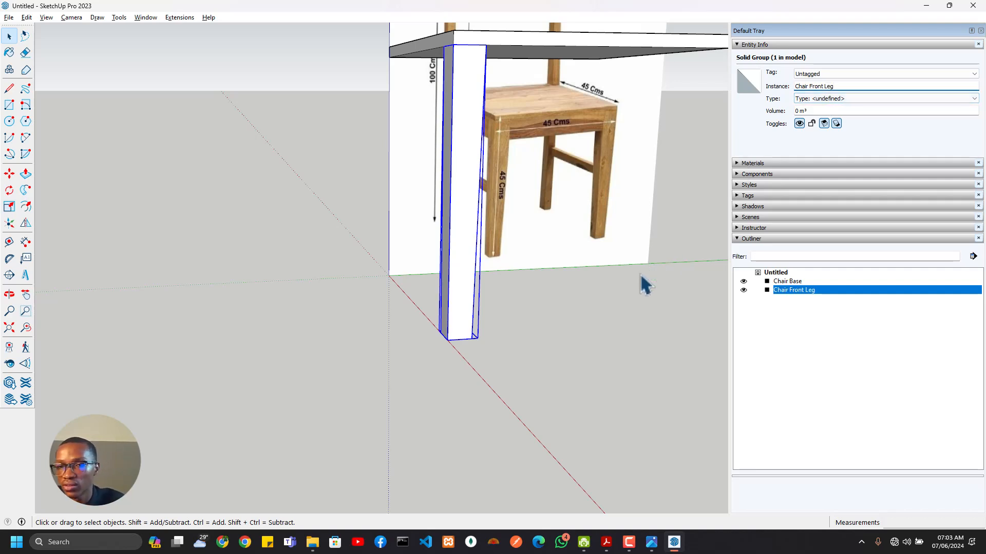
pyautogui.click(609, 310)
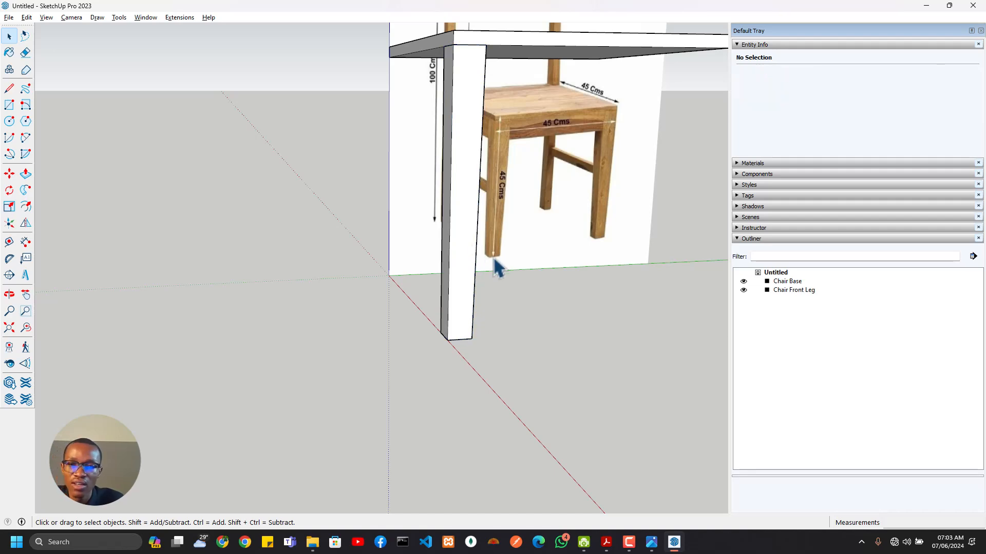
# Inspect the front leg against the reference image from several angles, around to the rear corner beneath the seat
pyautogui.click(452, 257)
pyautogui.scroll(-5, 405, 251)
pyautogui.moveTo(387, 247); pyautogui.dragTo(483, 254, button='middle')
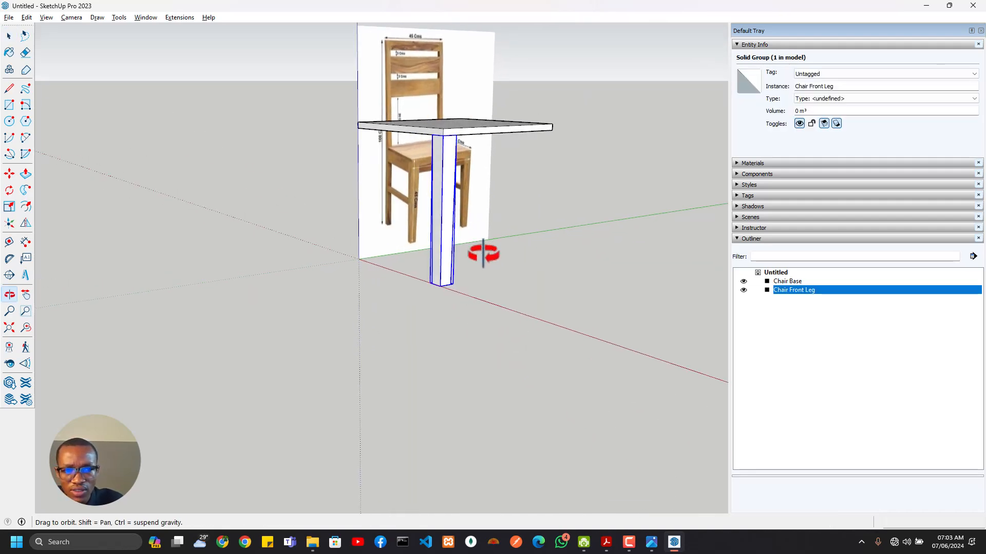
pyautogui.moveTo(483, 254); pyautogui.dragTo(313, 167)
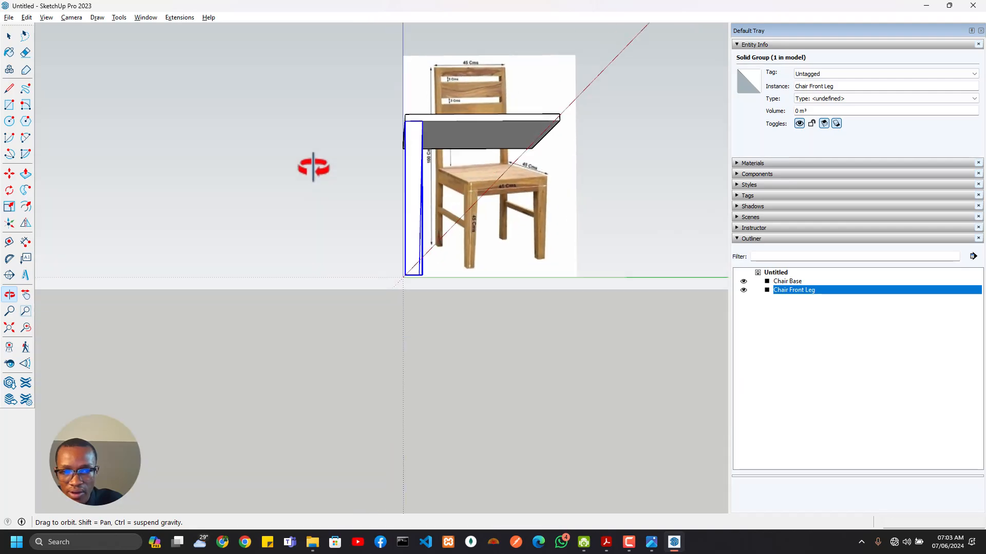
pyautogui.moveTo(313, 167); pyautogui.dragTo(466, 176, button='middle')
pyautogui.scroll(5, 452, 178)
pyautogui.scroll(-2, 378, 206)
pyautogui.moveTo(380, 205); pyautogui.dragTo(555, 216, button='middle')
pyautogui.scroll(3, 328, 171)
pyautogui.scroll(3, 281, 153)
pyautogui.scroll(-1, 281, 153)
pyautogui.keyDown('shift'); pyautogui.moveTo(314, 154); pyautogui.dragTo(345, 106, button='middle'); pyautogui.keyUp('shift')
# Draw a 50 by 50 mm square on the seat's underside at the rear corner above the origin
pyautogui.press('r')
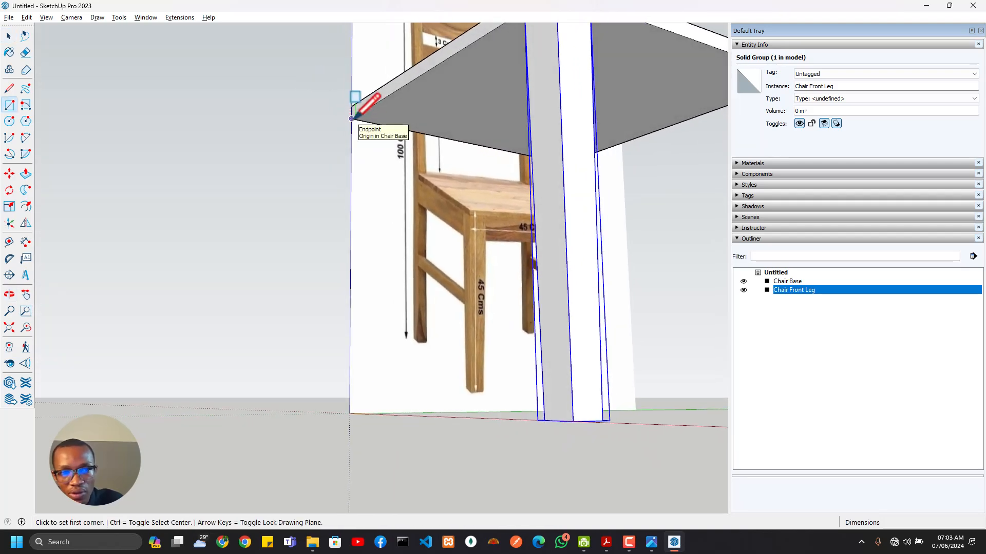
pyautogui.click(352, 118)
pyautogui.press('Escape')
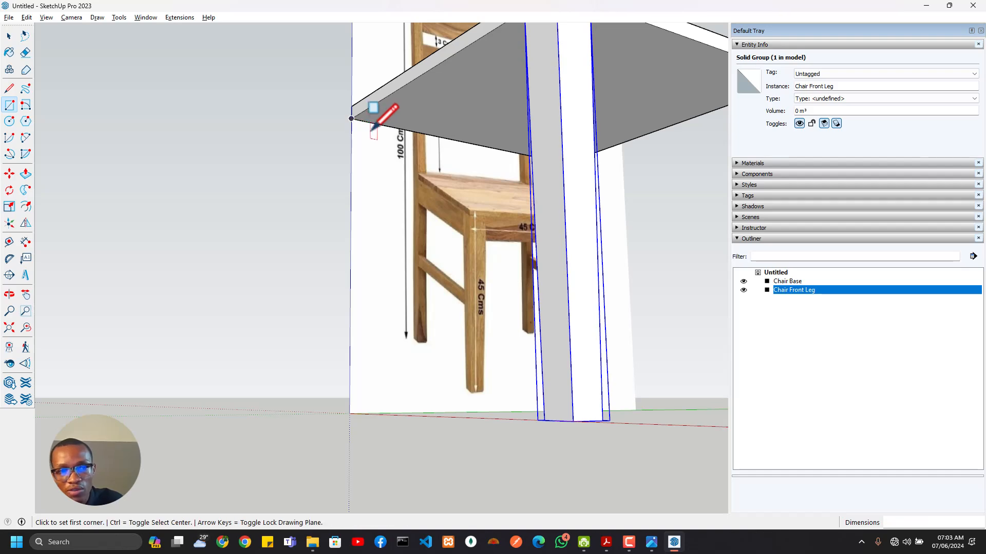
pyautogui.moveTo(366, 126); pyautogui.dragTo(396, 300, button='middle')
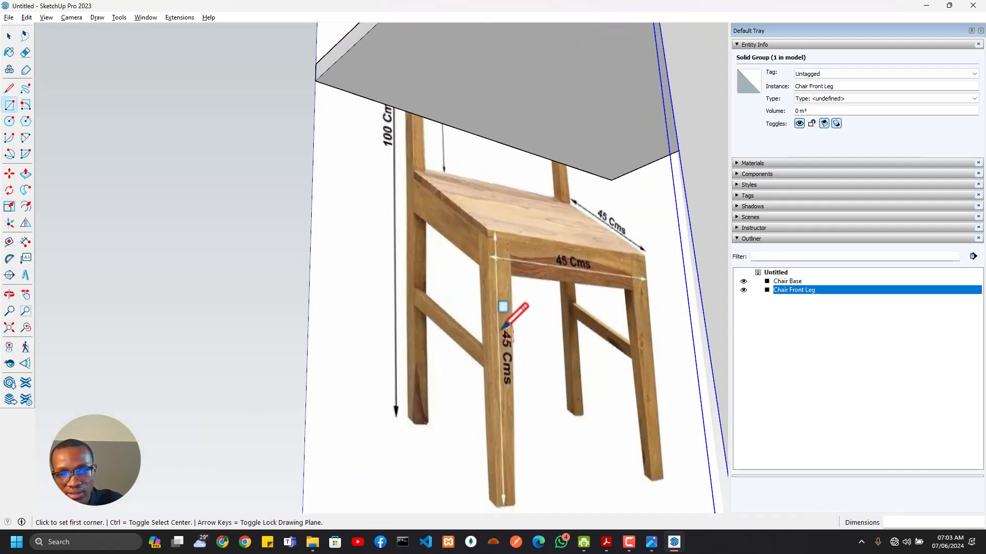
pyautogui.click(315, 80)
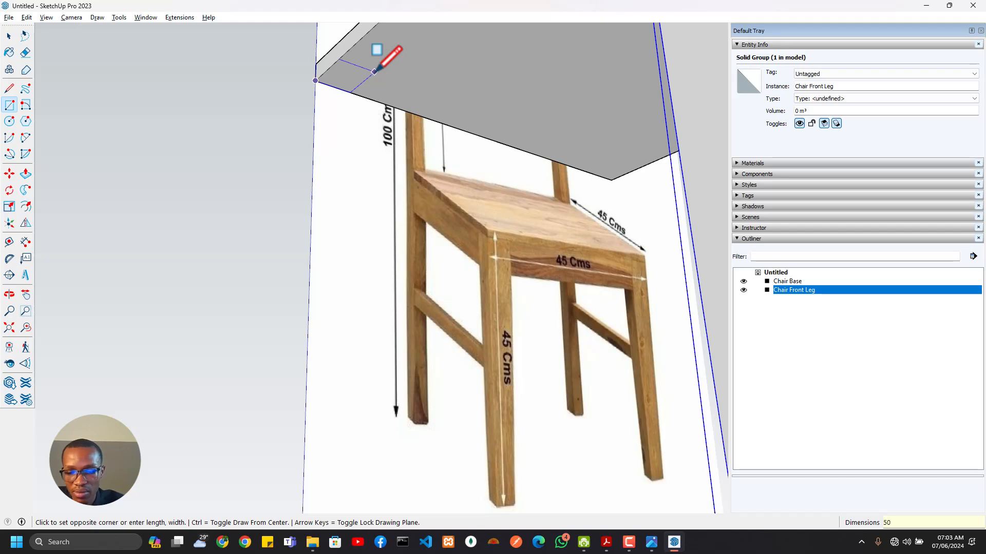
pyautogui.press('Return')
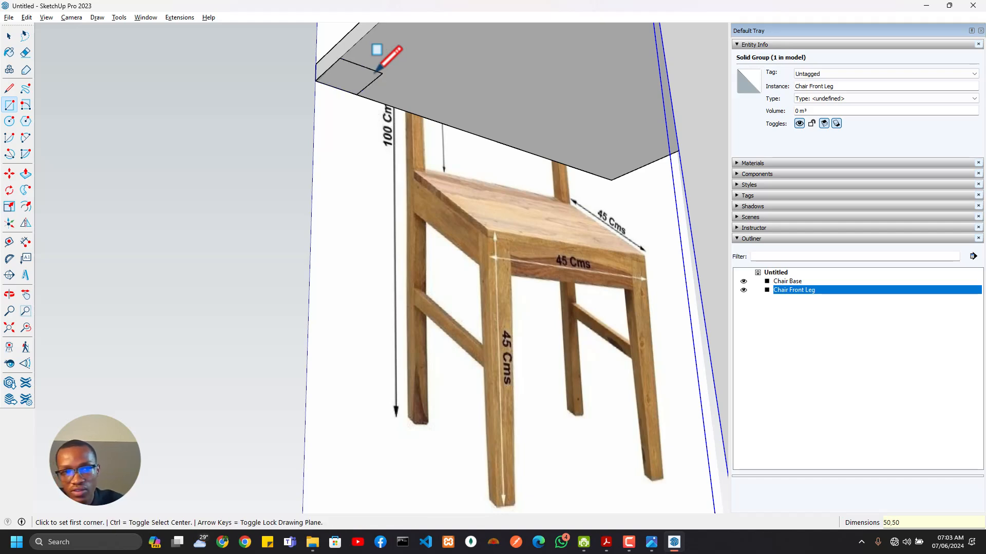
# Extrude the rear corner square down 450 mm to the origin with Push/Pull to form the back leg
pyautogui.press('p')
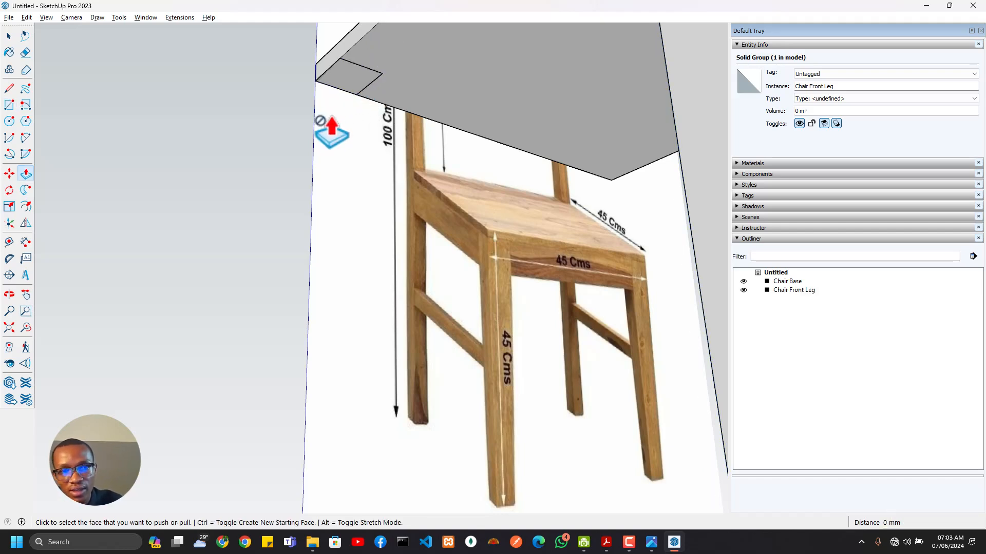
pyautogui.click(347, 93)
pyautogui.scroll(-2, 359, 187)
pyautogui.moveTo(359, 186); pyautogui.dragTo(361, 221, button='middle')
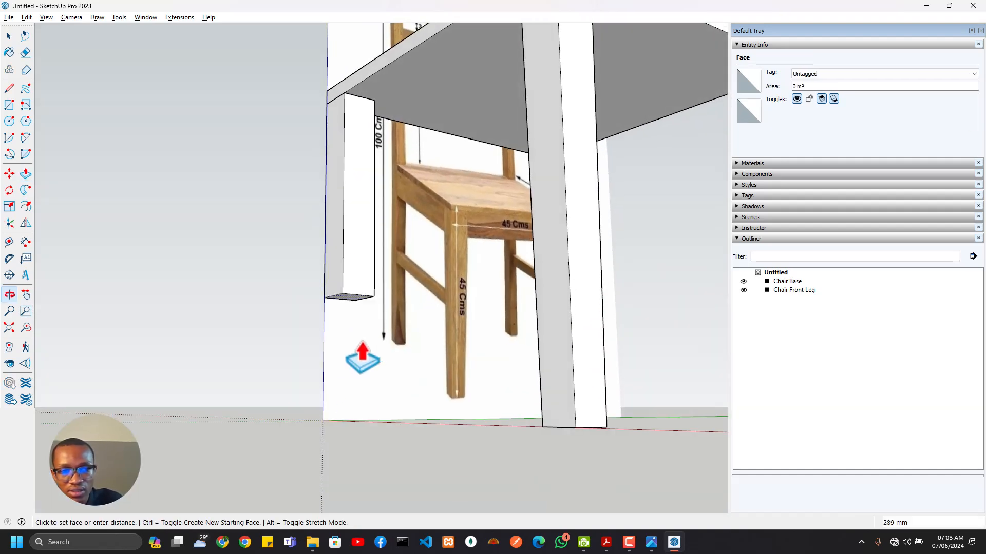
pyautogui.click(325, 427)
# Push the back leg's inner side face inward 20 mm to make the leg thinner
pyautogui.scroll(-2, 392, 325)
pyautogui.moveTo(391, 325); pyautogui.dragTo(150, 348, button='middle')
pyautogui.scroll(2, 444, 303)
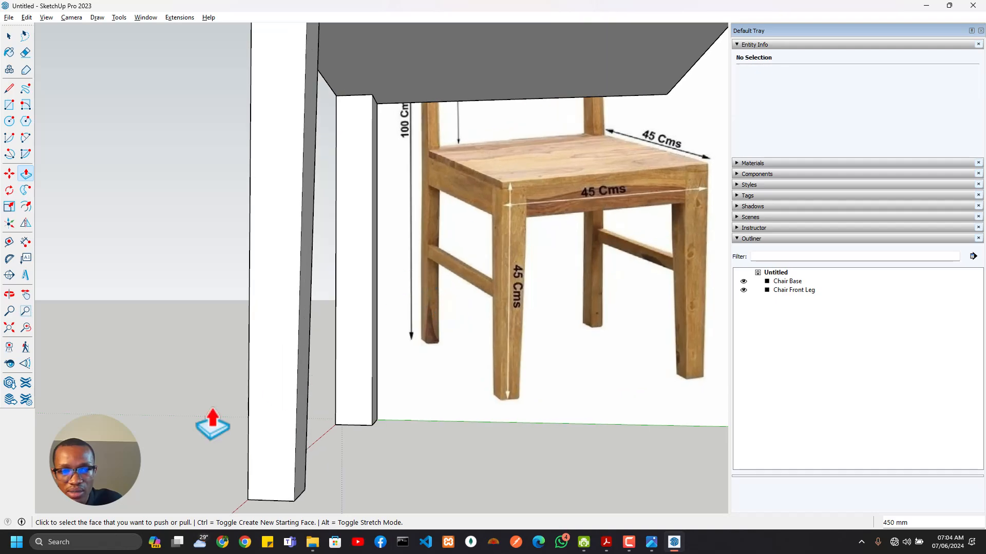
pyautogui.scroll(1, 392, 220)
pyautogui.moveTo(392, 220); pyautogui.dragTo(359, 154, button='middle')
pyautogui.click(359, 149)
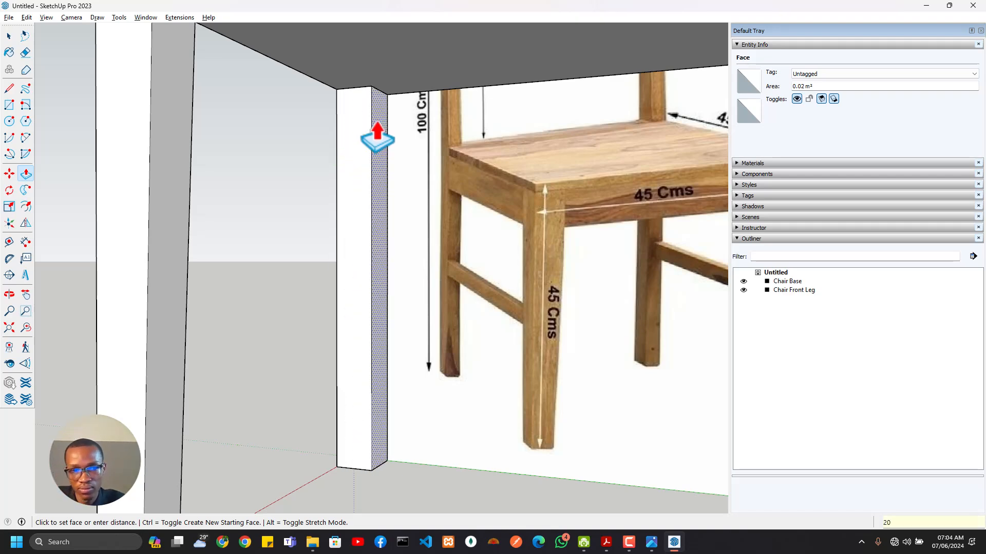
pyautogui.write('20')
pyautogui.press('Return')
# Compare the back leg with the reference image and examine where the image's rear leg meets the seat
pyautogui.moveTo(249, 236); pyautogui.dragTo(310, 218, button='middle')
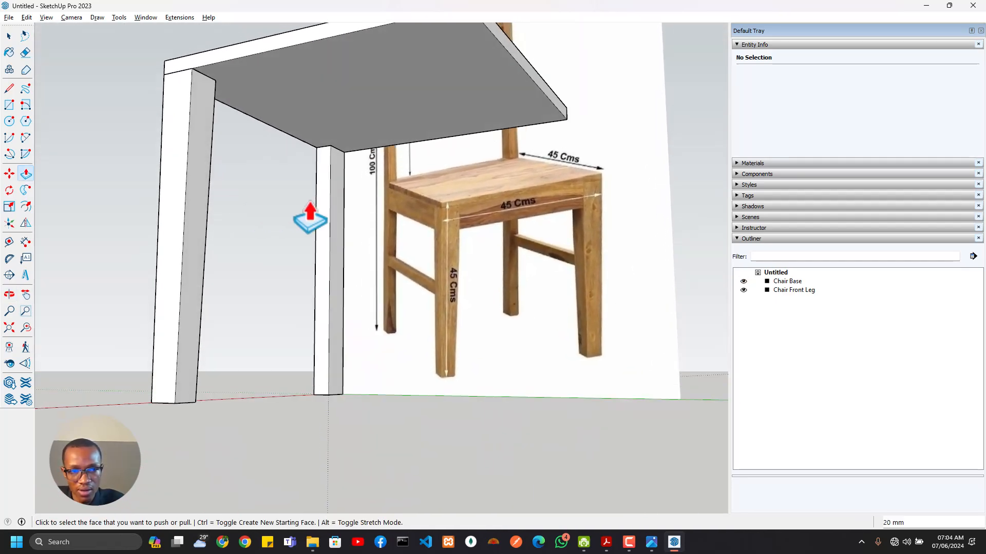
pyautogui.moveTo(312, 257); pyautogui.dragTo(779, 291, button='middle')
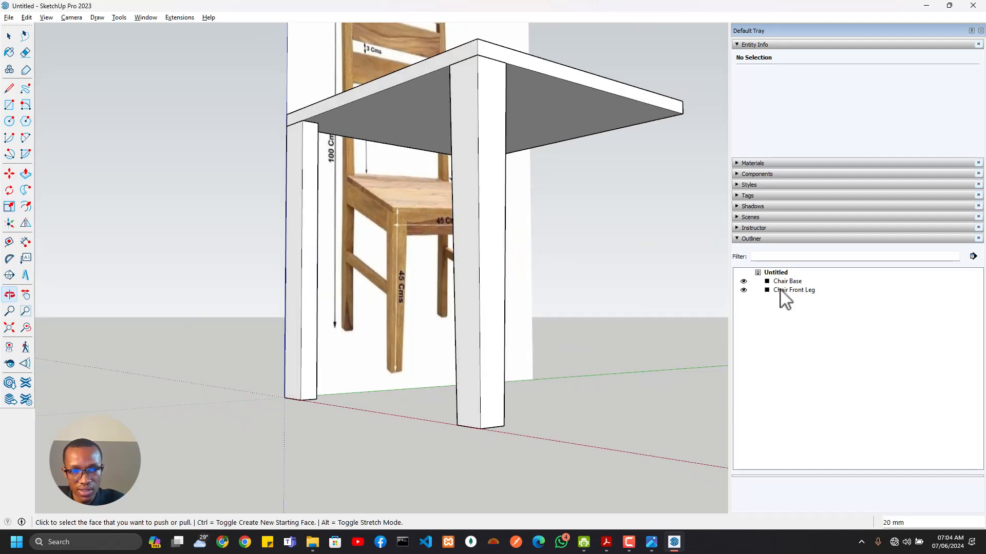
pyautogui.moveTo(330, 280); pyautogui.dragTo(203, 246, button='middle')
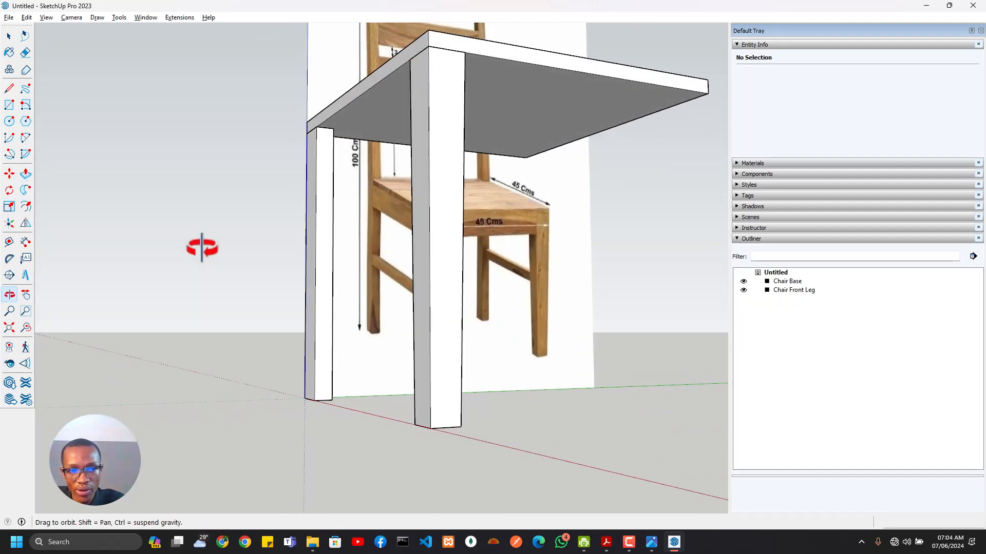
pyautogui.moveTo(337, 248); pyautogui.dragTo(368, 201, button='middle')
pyautogui.scroll(4, 368, 201)
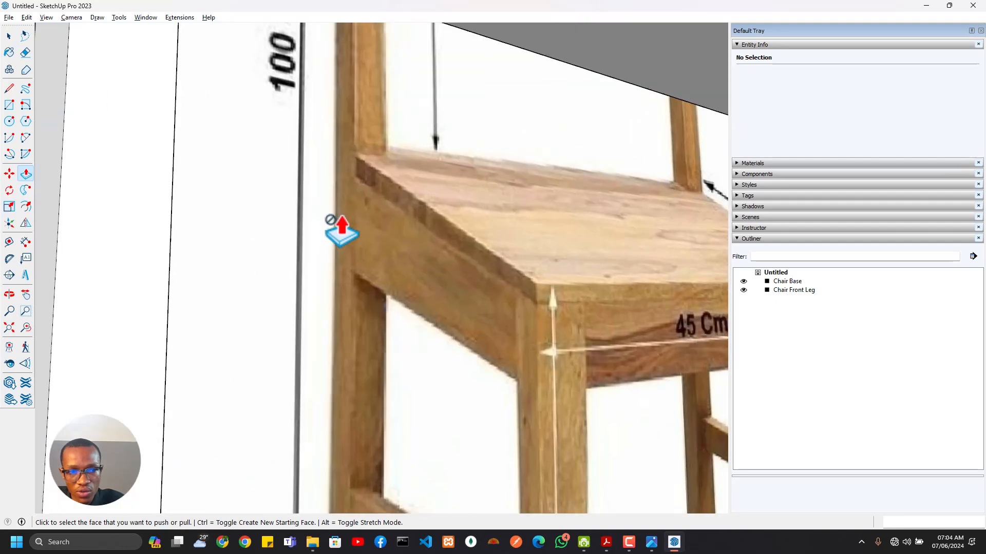
# Examine the reference chair's rear leg from the seat corner up to the backrest's upper end and back down to the floor
pyautogui.scroll(-4, 341, 226)
pyautogui.scroll(2, 365, 485)
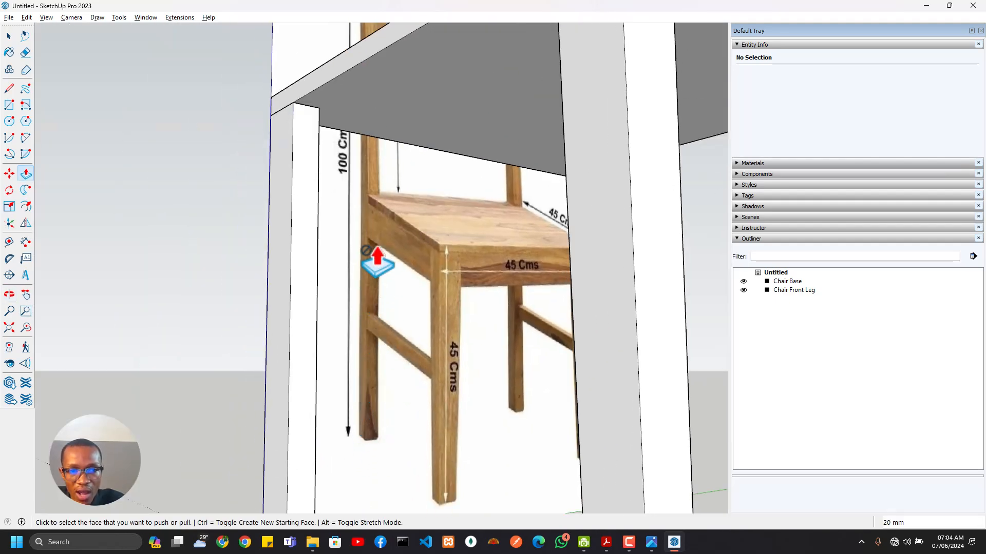
pyautogui.scroll(3, 371, 251)
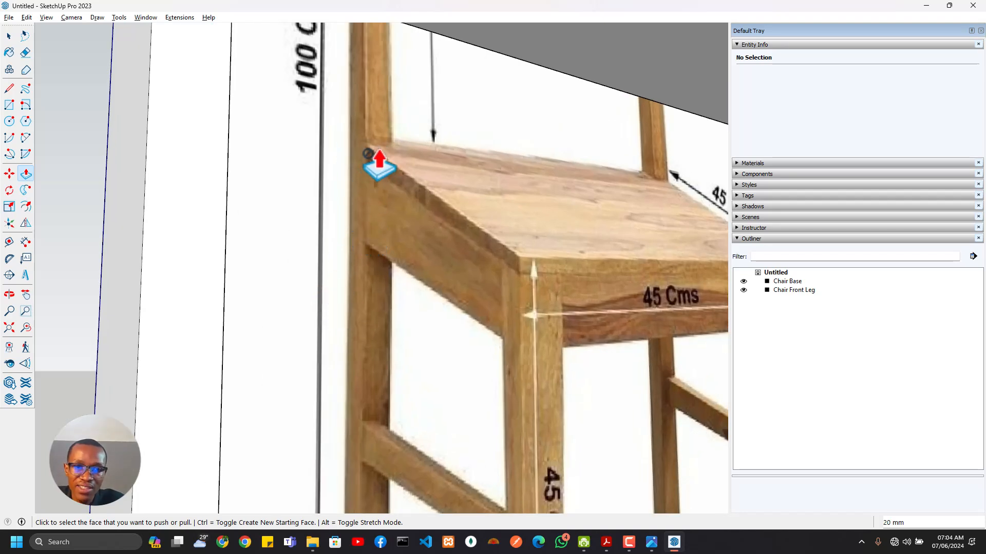
pyautogui.keyDown('shift'); pyautogui.moveTo(380, 102); pyautogui.dragTo(439, 499, button='middle'); pyautogui.keyUp('shift')
pyautogui.scroll(-3, 439, 153)
pyautogui.keyDown('shift'); pyautogui.moveTo(433, 67); pyautogui.dragTo(440, 149, button='middle'); pyautogui.keyUp('shift')
pyautogui.scroll(-3, 439, 149)
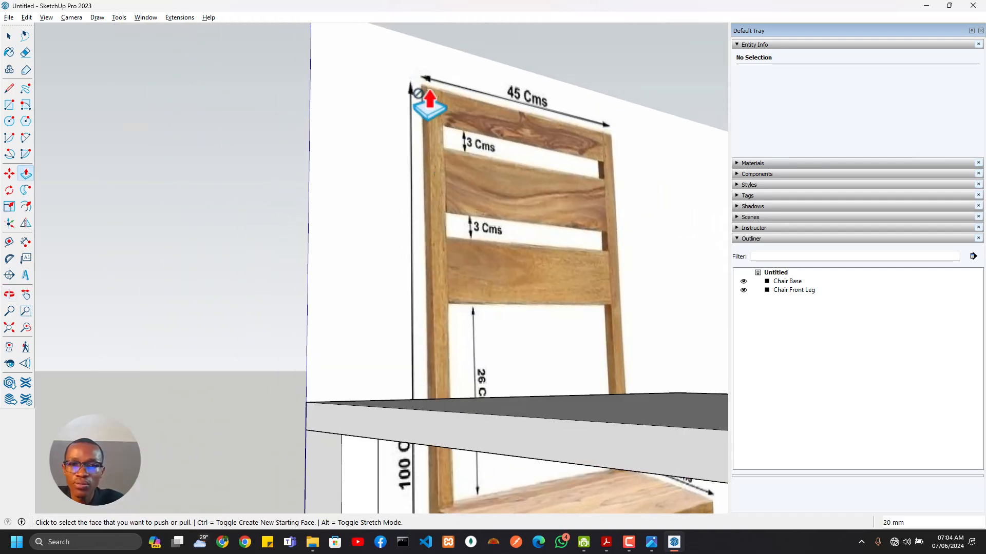
pyautogui.scroll(-3, 432, 118)
pyautogui.keyDown('shift'); pyautogui.moveTo(422, 369); pyautogui.dragTo(449, 334, button='middle'); pyautogui.keyUp('shift')
pyautogui.scroll(-2, 447, 333)
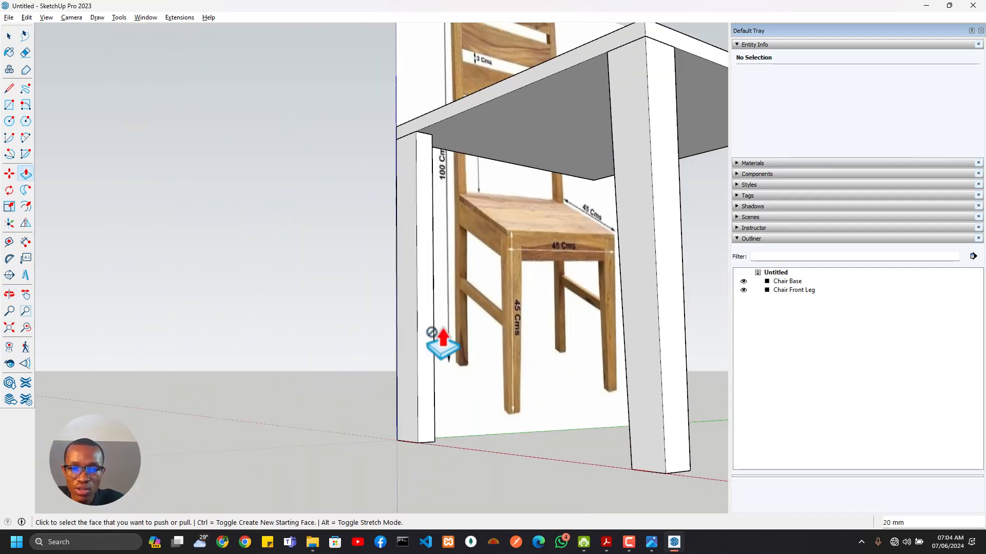
pyautogui.moveTo(433, 193); pyautogui.dragTo(390, 340, button='middle')
pyautogui.scroll(3, 442, 147)
pyautogui.scroll(2, 405, 152)
pyautogui.moveTo(406, 151); pyautogui.dragTo(405, 172, button='middle')
pyautogui.click(381, 185)
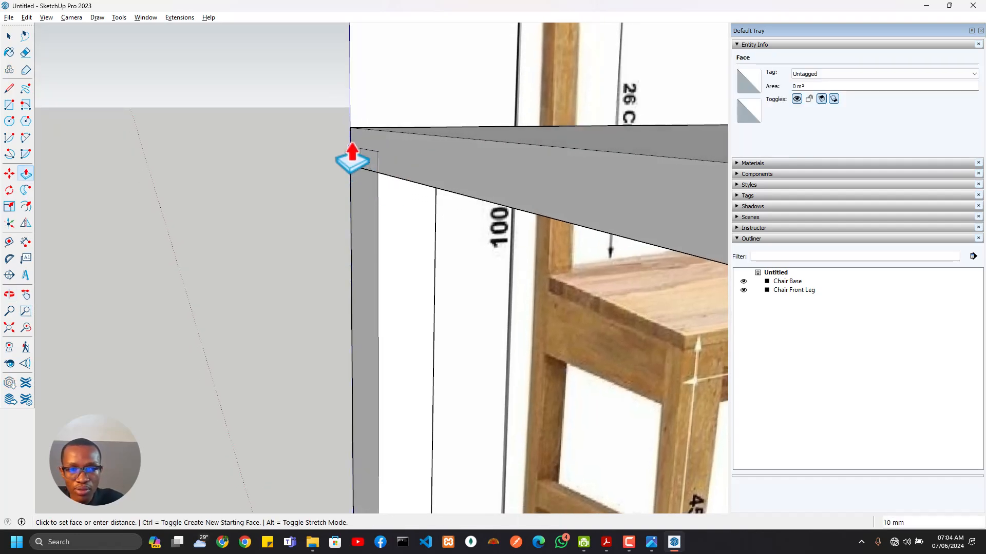
pyautogui.click(353, 149)
pyautogui.moveTo(335, 196); pyautogui.dragTo(367, 203, button='middle')
pyautogui.click(366, 191)
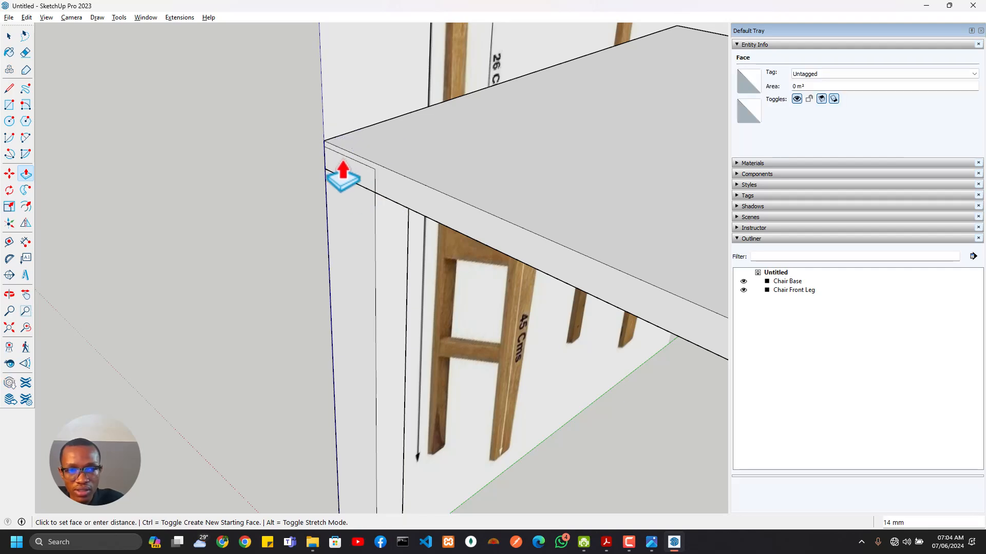
pyautogui.press('Escape')
pyautogui.press('space')
pyautogui.click(442, 168)
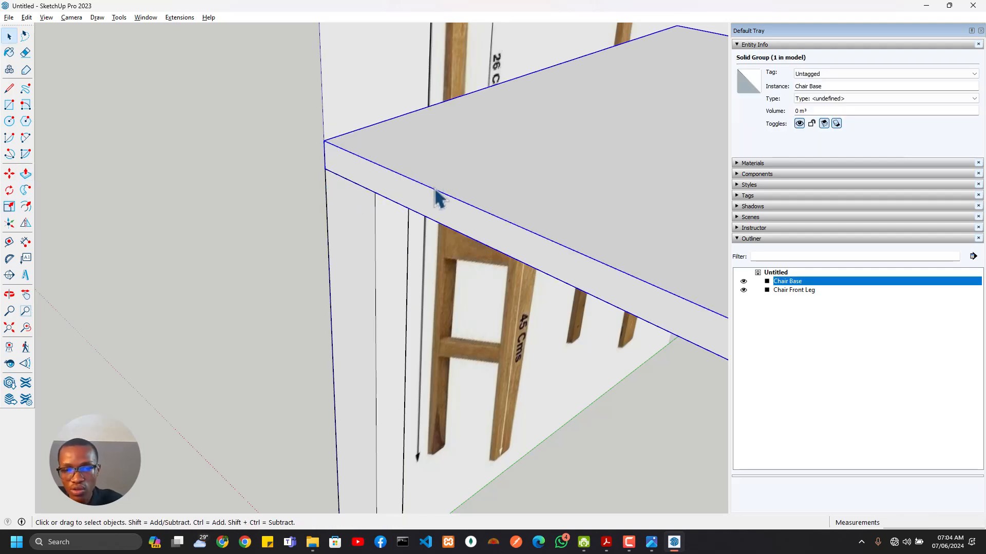
pyautogui.press('p')
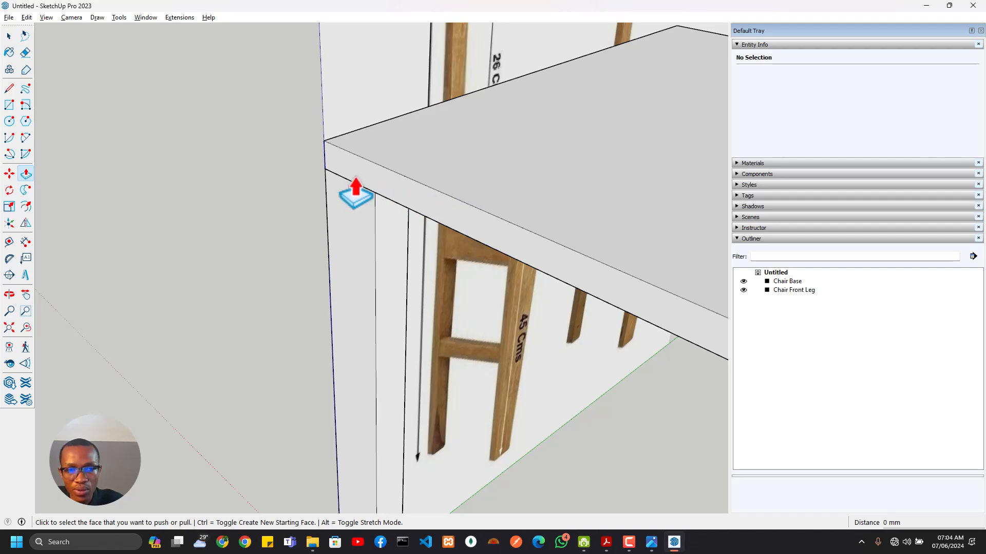
pyautogui.click(372, 205)
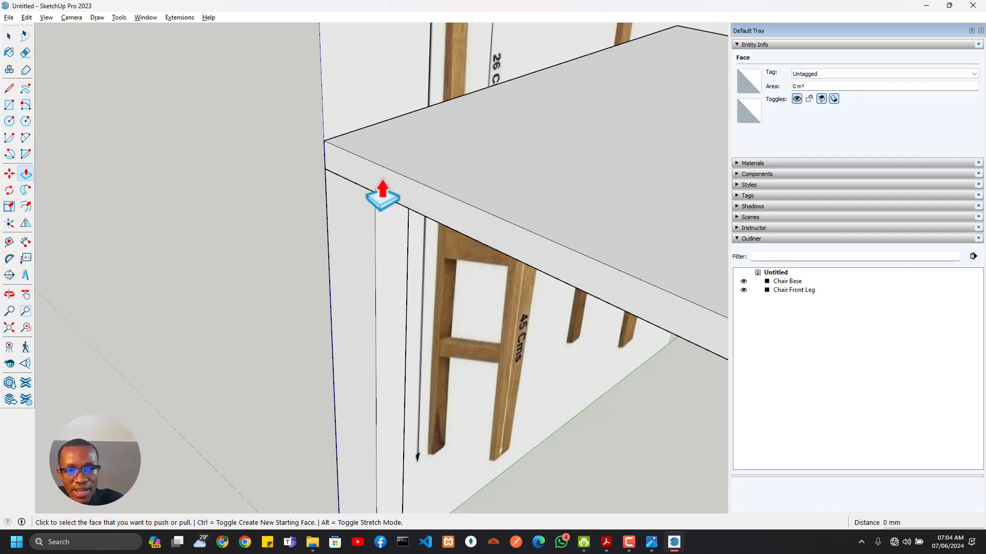
# Pull the back leg's upper face up 20 mm with Push/Pull so it ends flush with the seat's upper surface
pyautogui.moveTo(355, 191); pyautogui.dragTo(347, 222, button='middle')
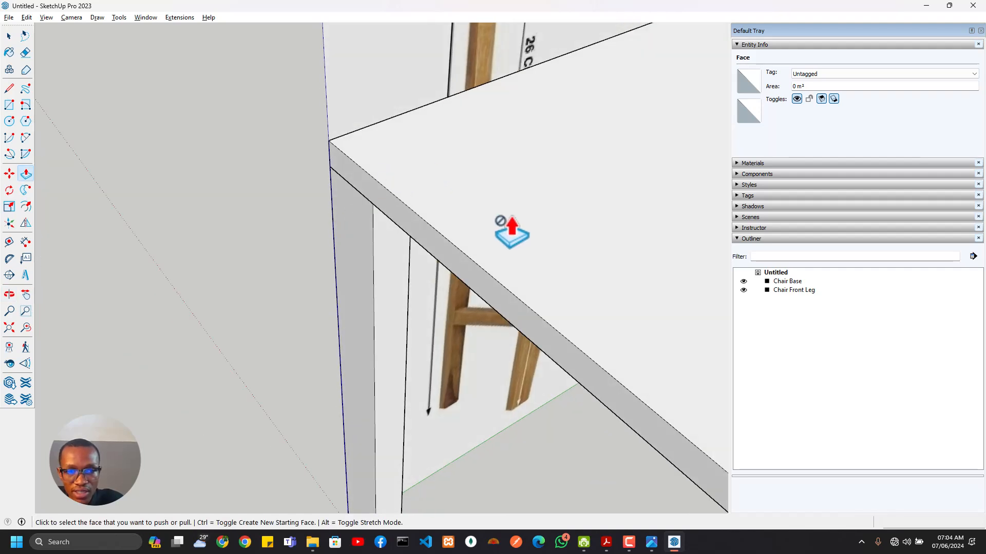
pyautogui.click(357, 194)
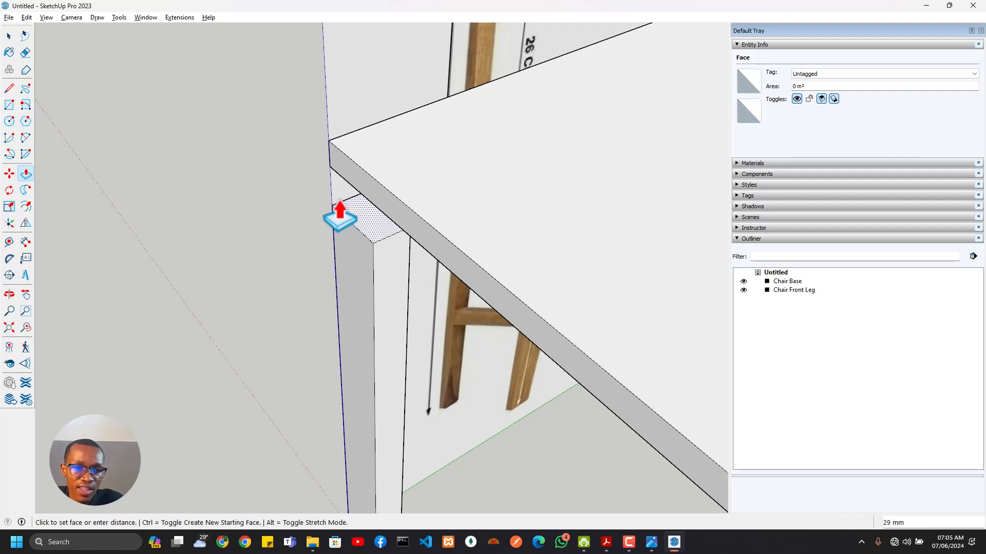
pyautogui.click(352, 159)
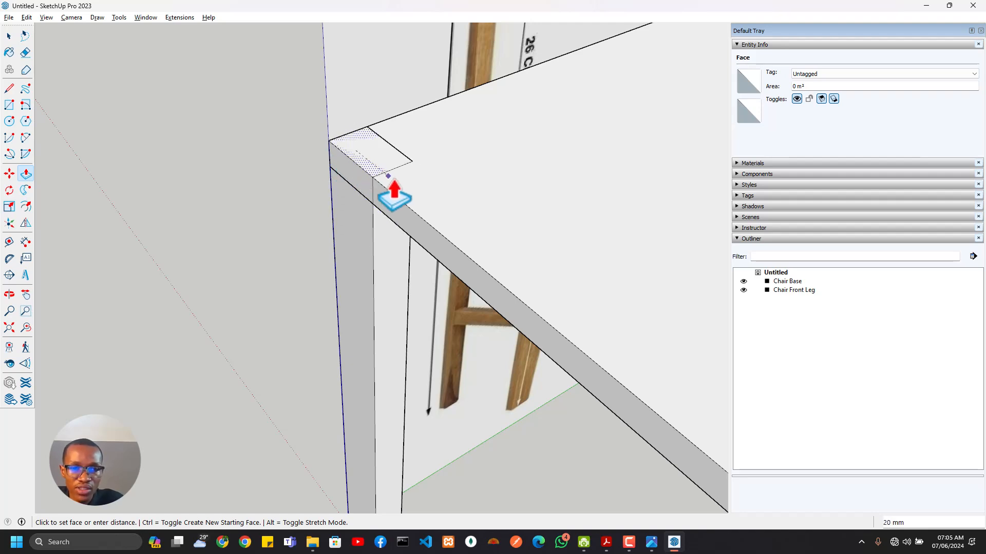
pyautogui.moveTo(417, 210); pyautogui.dragTo(382, 190, button='middle')
# Open the Chair Base group for editing and trace the back leg's inner edges on the seat's rear corner with the Line tool
pyautogui.press('space')
pyautogui.click(463, 163)
pyautogui.doubleClick(480, 163)
pyautogui.press('l')
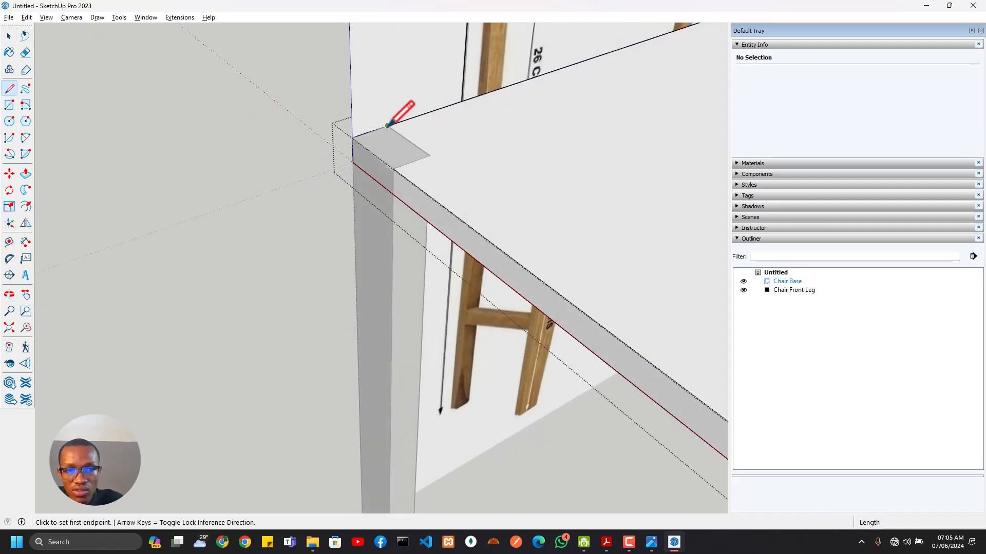
pyautogui.click(387, 125)
pyautogui.click(399, 168)
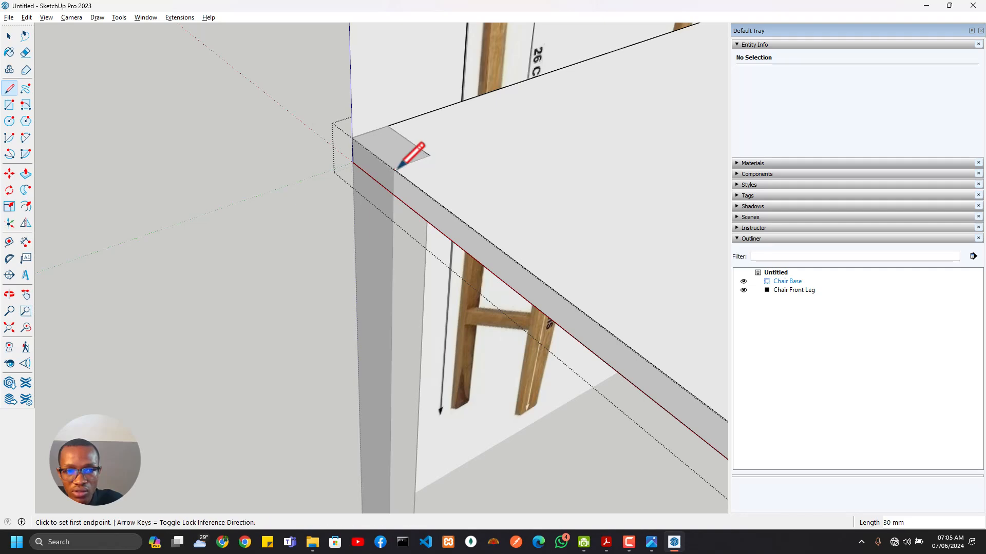
# Push the traced corner down through the seat's thickness to cut a notch for the back leg, and close the group
pyautogui.press('p')
pyautogui.click(391, 173)
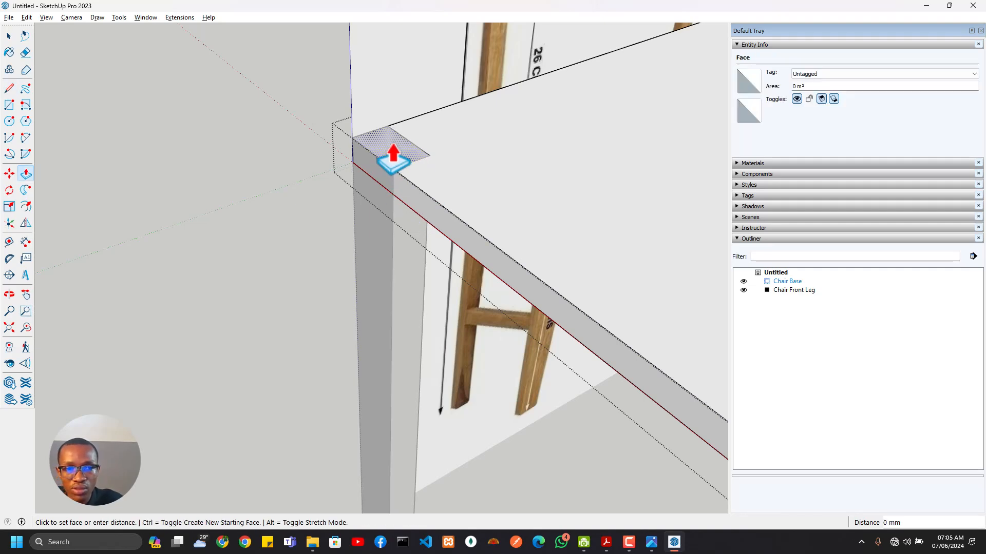
pyautogui.click(360, 175)
pyautogui.moveTo(322, 220); pyautogui.dragTo(445, 184, button='middle')
pyautogui.press('space')
pyautogui.click(392, 208)
pyautogui.moveTo(383, 170); pyautogui.dragTo(363, 73, button='middle')
pyautogui.click(391, 170)
pyautogui.scroll(-4, 391, 237)
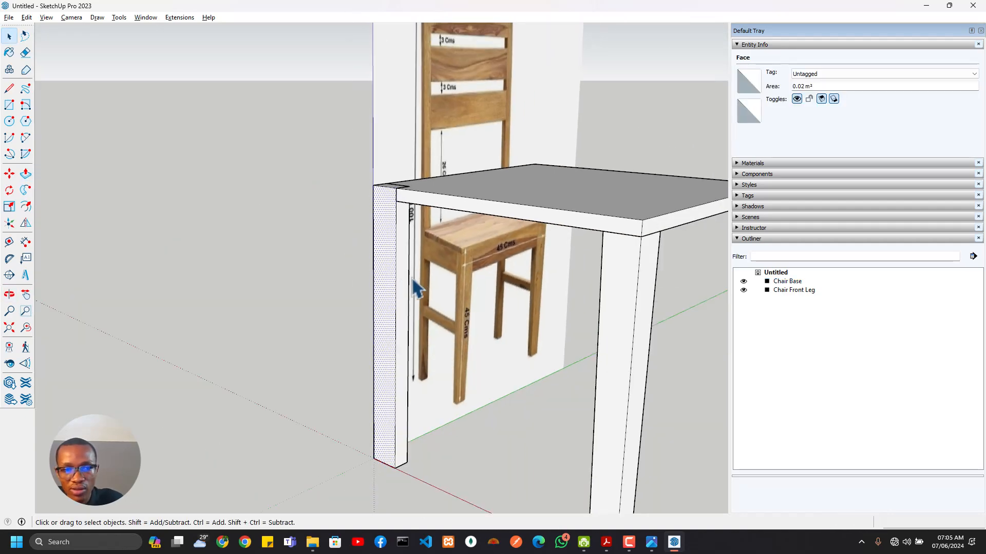
# Place a Tape Measure guide 1000 mm above the back leg's bottom edge to mark the chair's full height
pyautogui.moveTo(368, 247); pyautogui.dragTo(436, 224, button='middle')
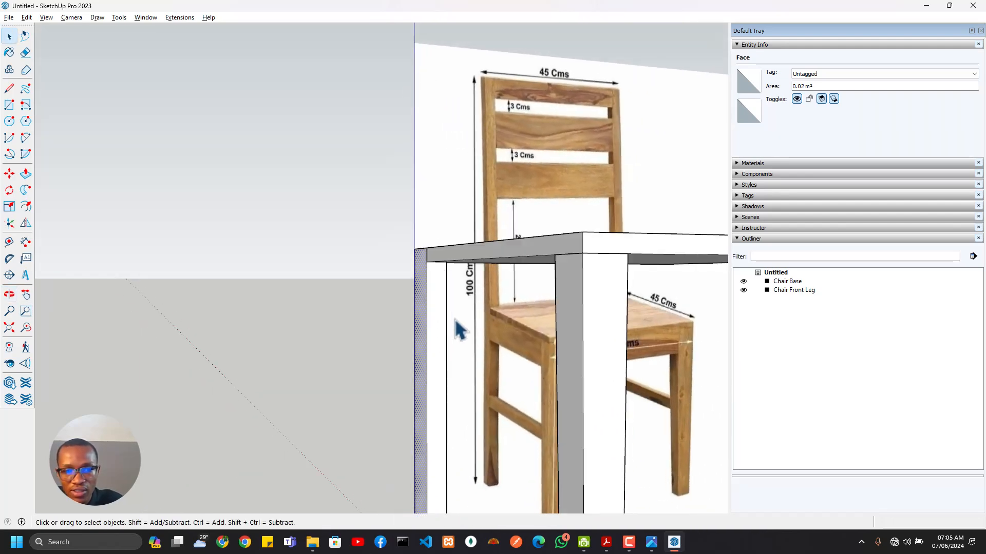
pyautogui.scroll(-5, 456, 323)
pyautogui.press('t')
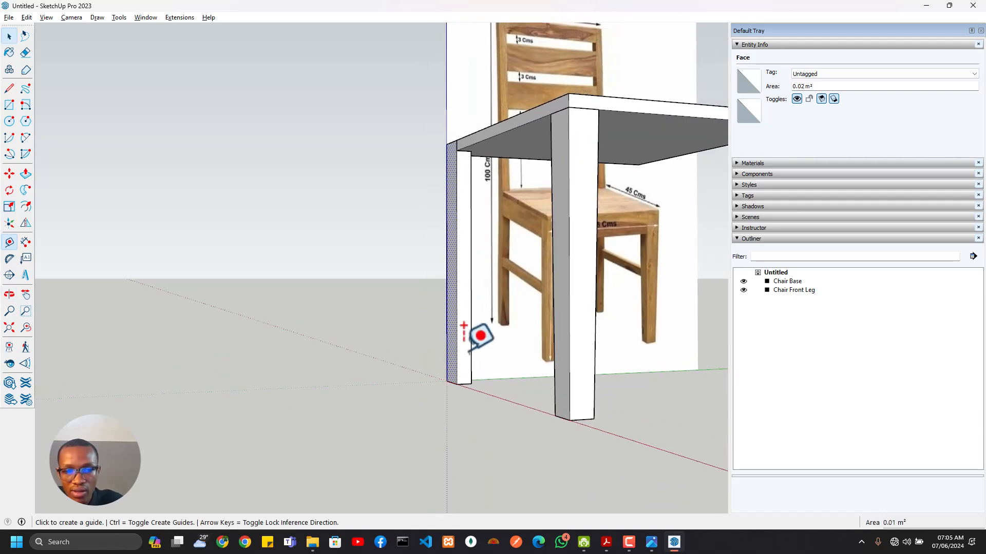
pyautogui.click(450, 382)
pyautogui.scroll(3, 454, 359)
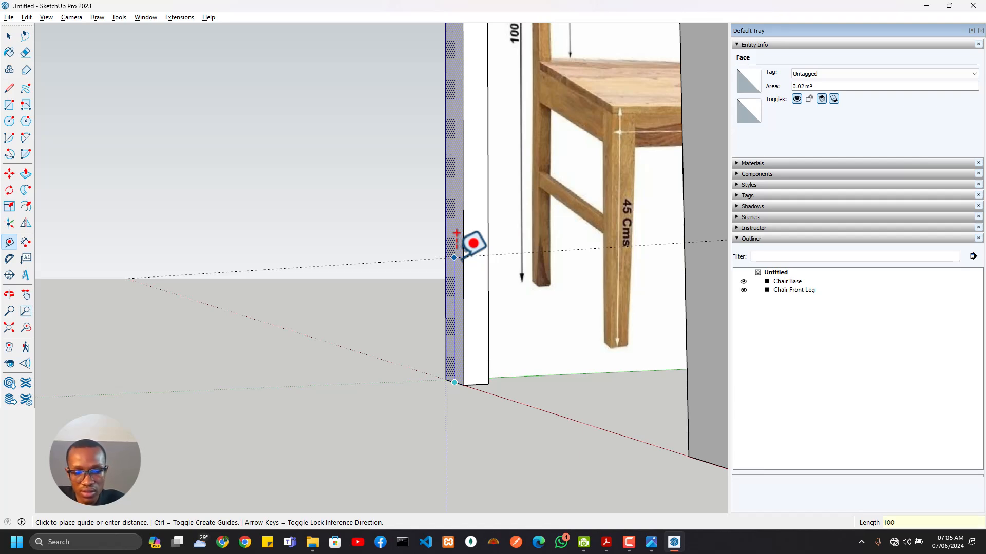
pyautogui.press('Return')
pyautogui.scroll(-4, 467, 255)
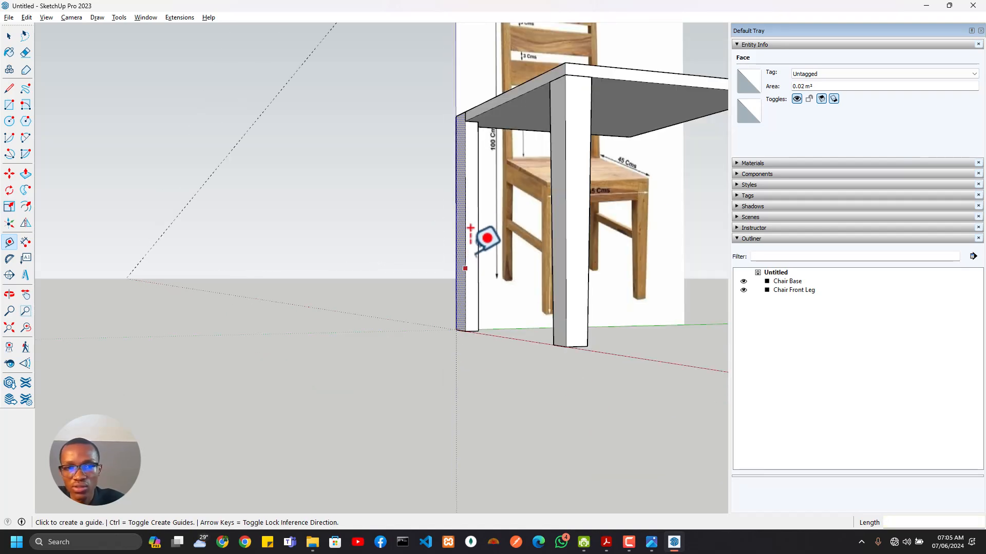
# Switch to the dimensioned chair photo in the image viewer, examine how the rear leg continues above the seat, and return to SketchUp
pyautogui.keyDown('shift'); pyautogui.moveTo(471, 341); pyautogui.dragTo(452, 529, button='middle'); pyautogui.keyUp('shift')
pyautogui.moveTo(489, 368); pyautogui.dragTo(475, 469, button='middle')
pyautogui.scroll(4, 456, 409)
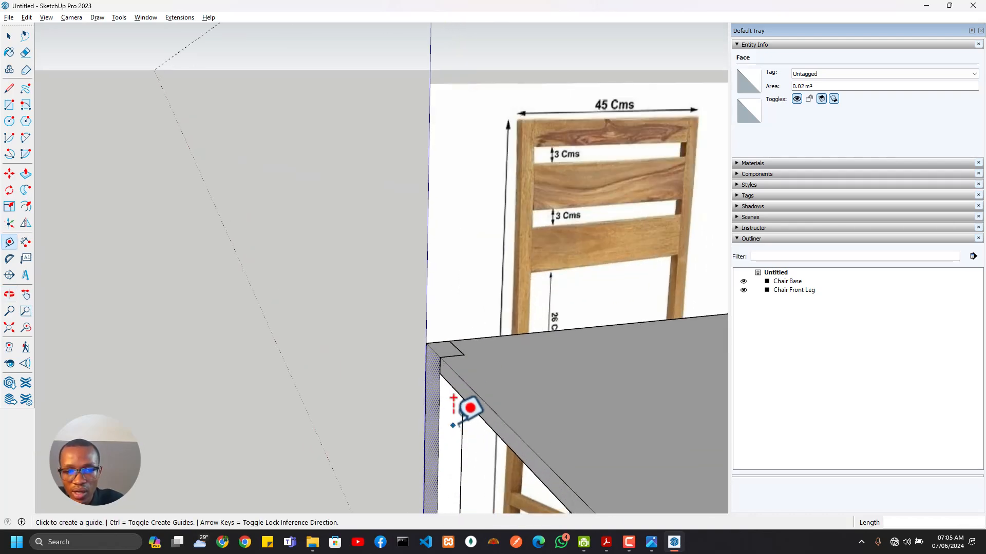
pyautogui.moveTo(455, 409); pyautogui.dragTo(516, 399, button='middle')
pyautogui.press('p')
pyautogui.scroll(-2, 471, 344)
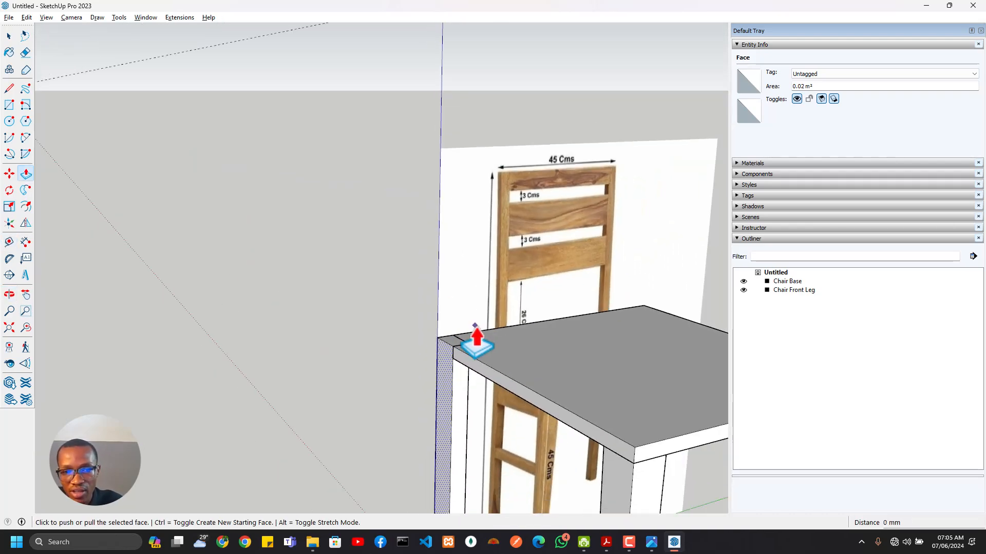
pyautogui.moveTo(651, 546)
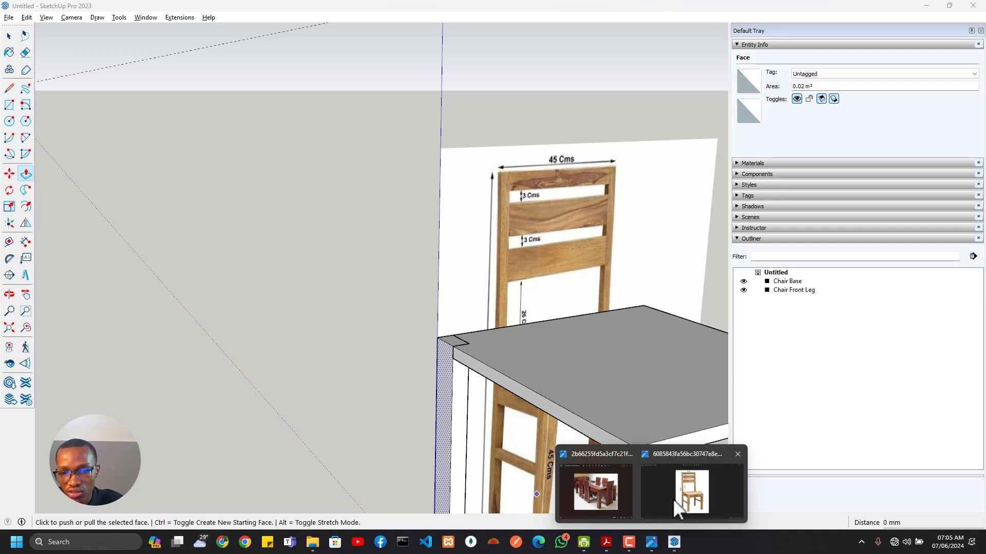
pyautogui.click(673, 499)
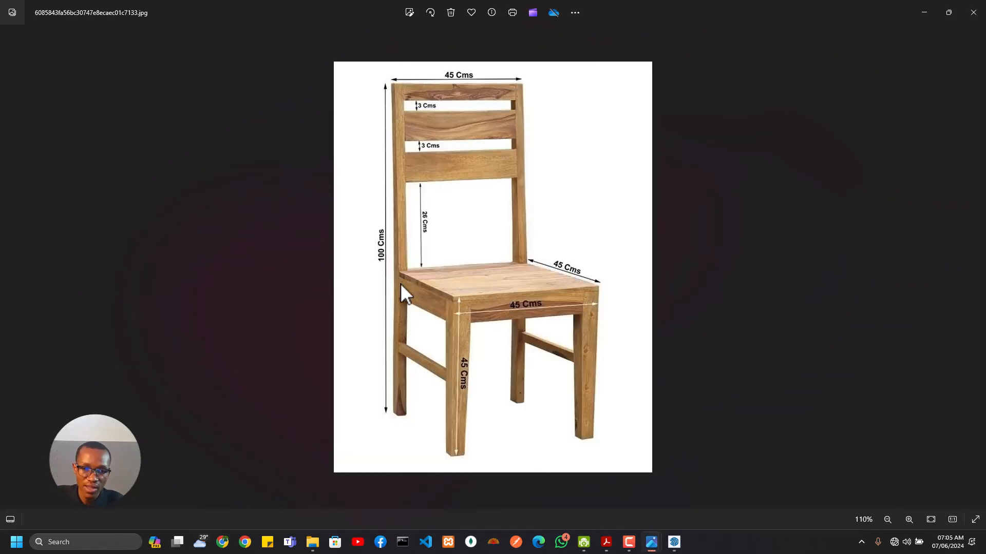
pyautogui.hotkey('alt', 'Tab')
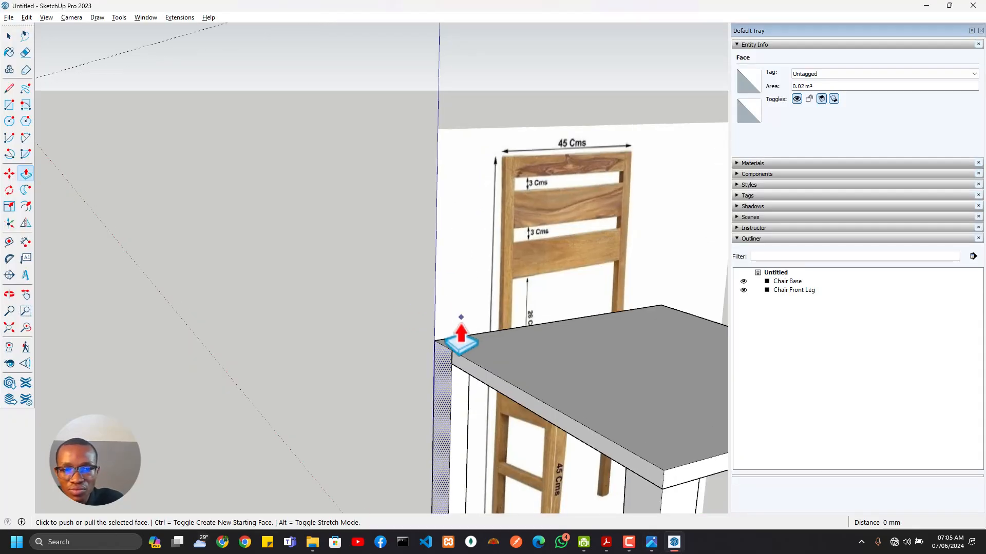
# Extrude the back leg's upper face 530 mm up to the height guide with Push/Pull, creating a new starting face
pyautogui.scroll(-2, 434, 368)
pyautogui.press('space')
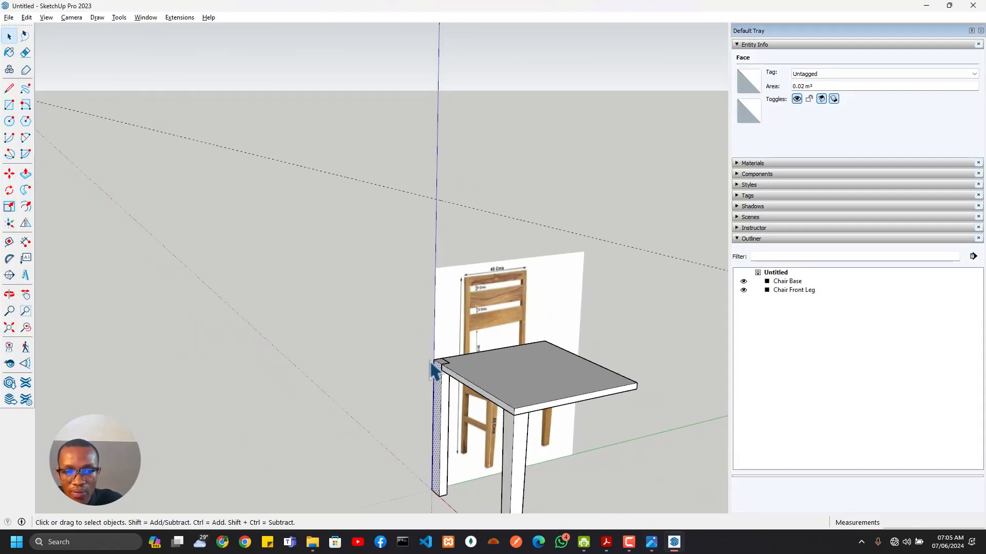
pyautogui.click(485, 383)
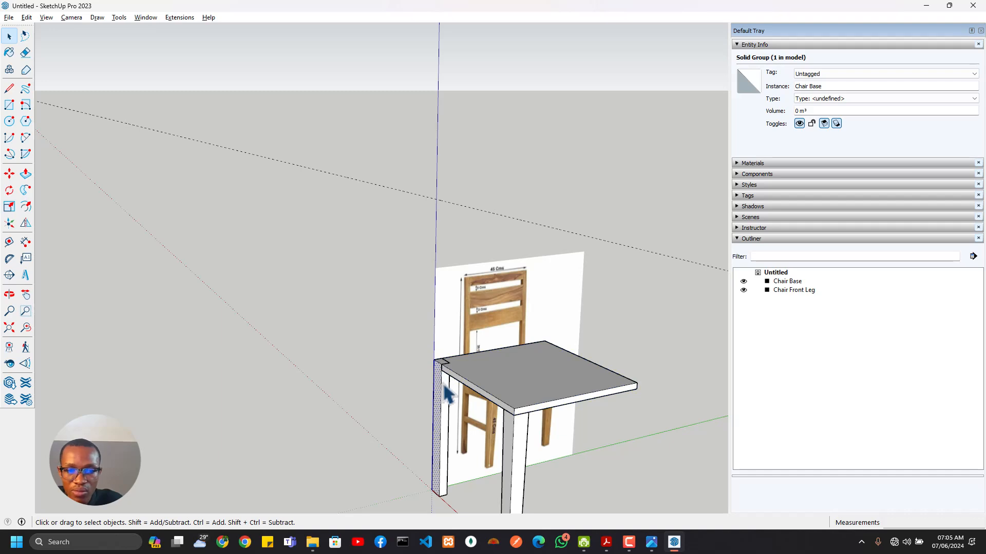
pyautogui.press('p')
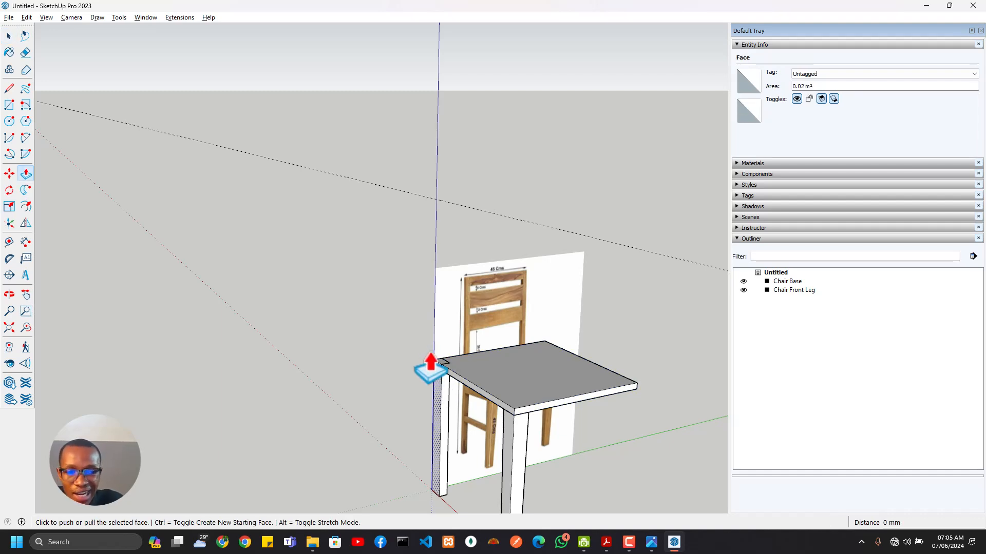
pyautogui.scroll(-1, 440, 409)
pyautogui.moveTo(440, 409); pyautogui.dragTo(466, 381, button='middle')
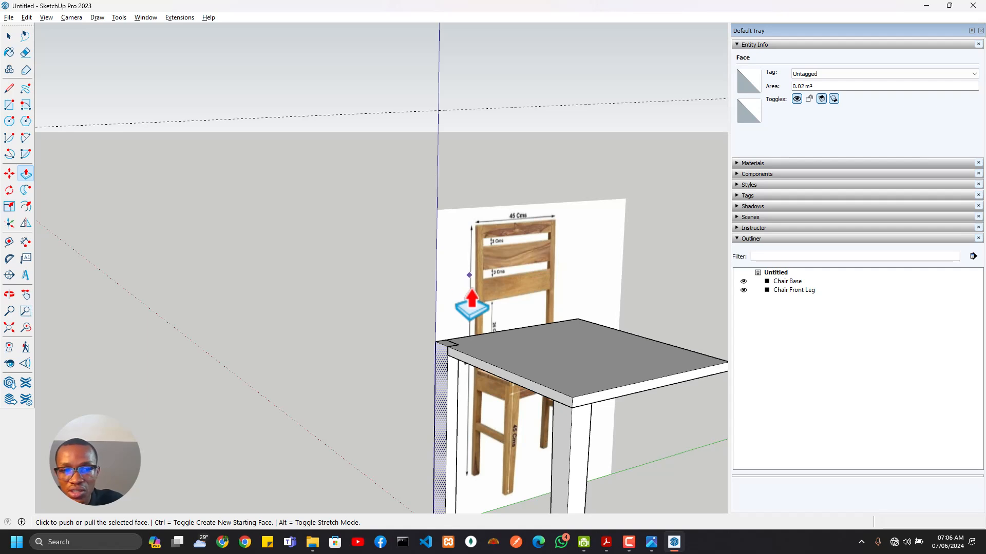
pyautogui.scroll(2, 460, 360)
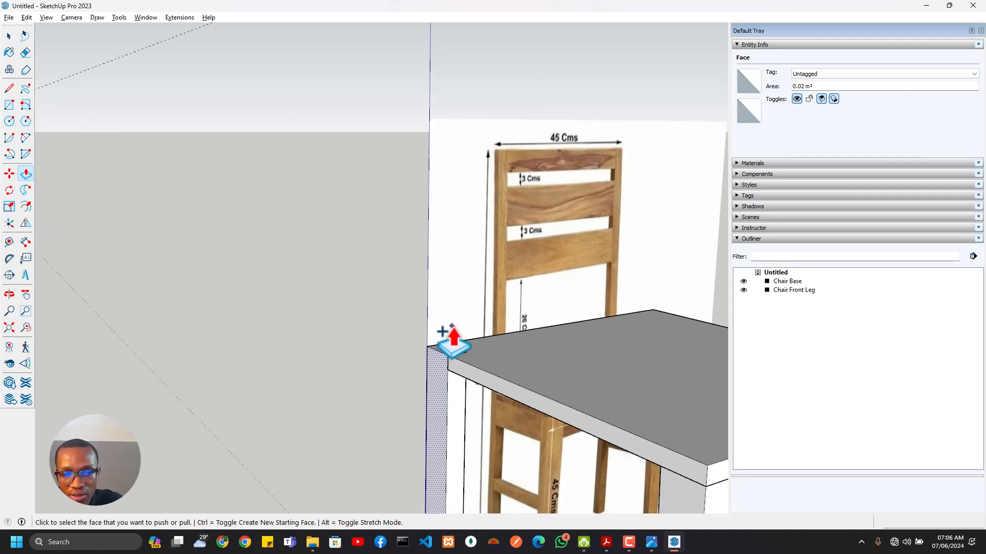
pyautogui.click(447, 357)
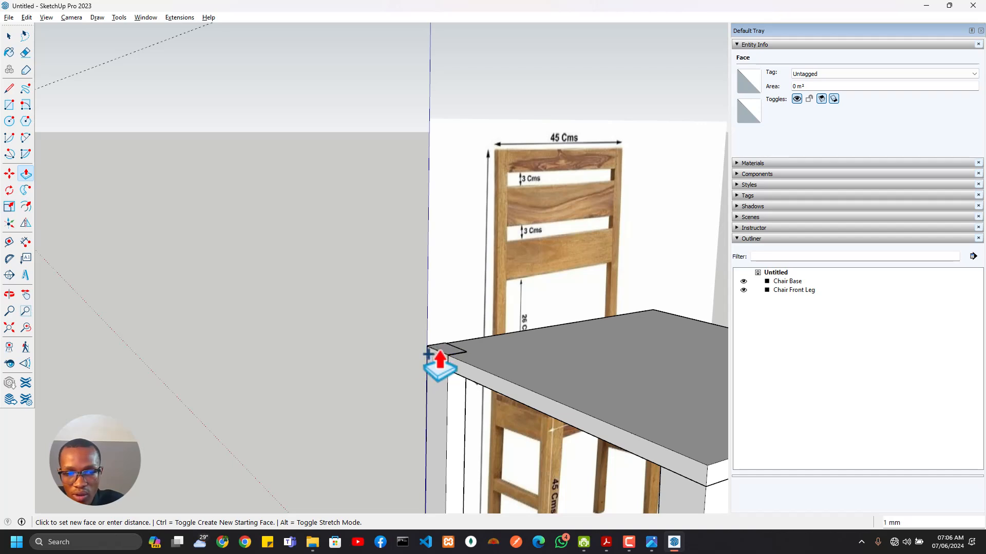
pyautogui.scroll(-3, 449, 163)
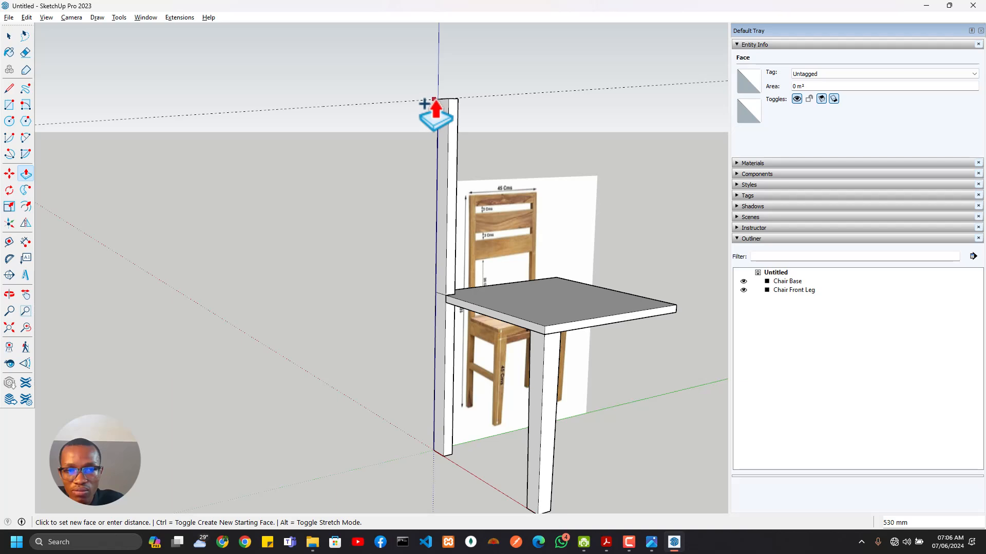
# Move the back leg's top face about 17 mm backward along the height guide so the upper leg leans back
pyautogui.moveTo(378, 315); pyautogui.dragTo(517, 392, button='middle')
pyautogui.scroll(4, 431, 173)
pyautogui.press('space')
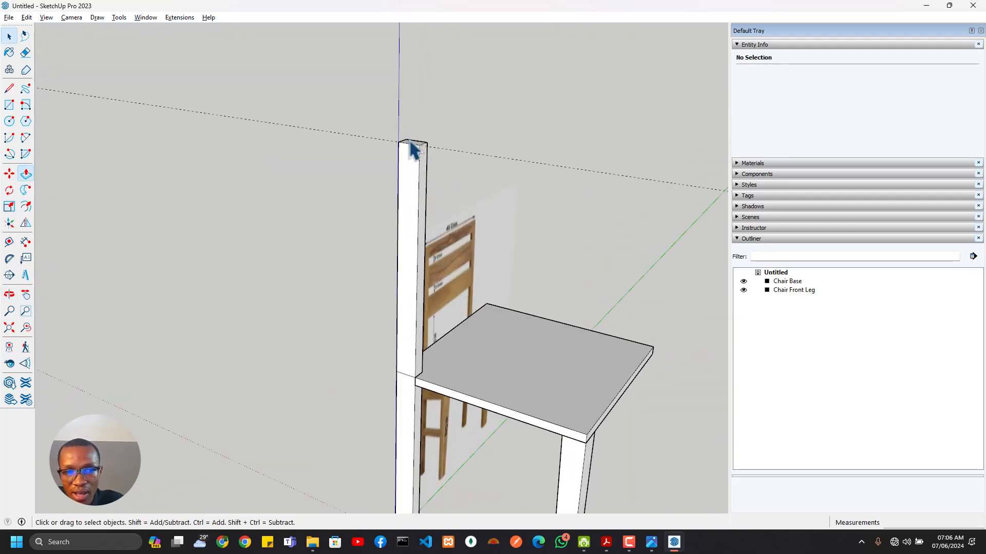
pyautogui.moveTo(413, 149); pyautogui.dragTo(408, 201, button='middle')
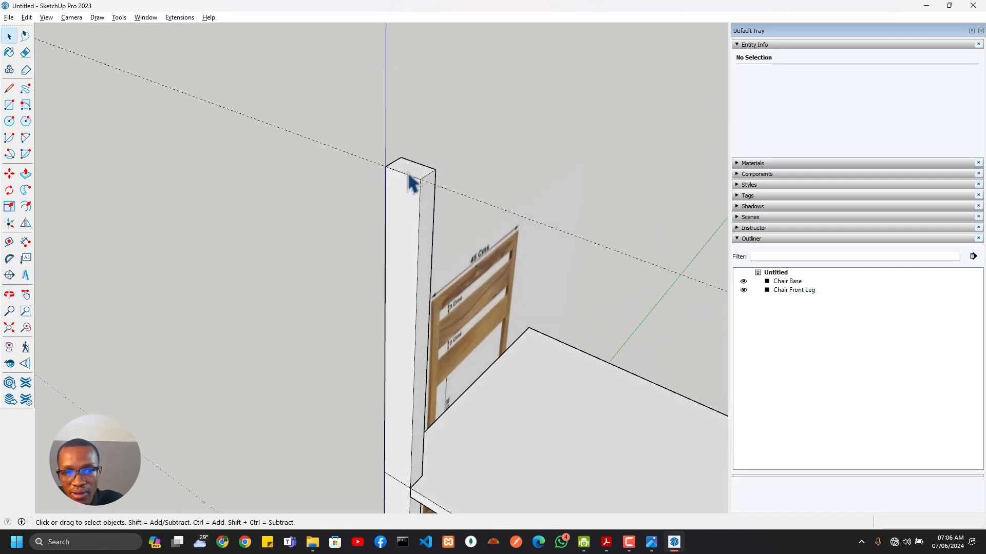
pyautogui.click(409, 175)
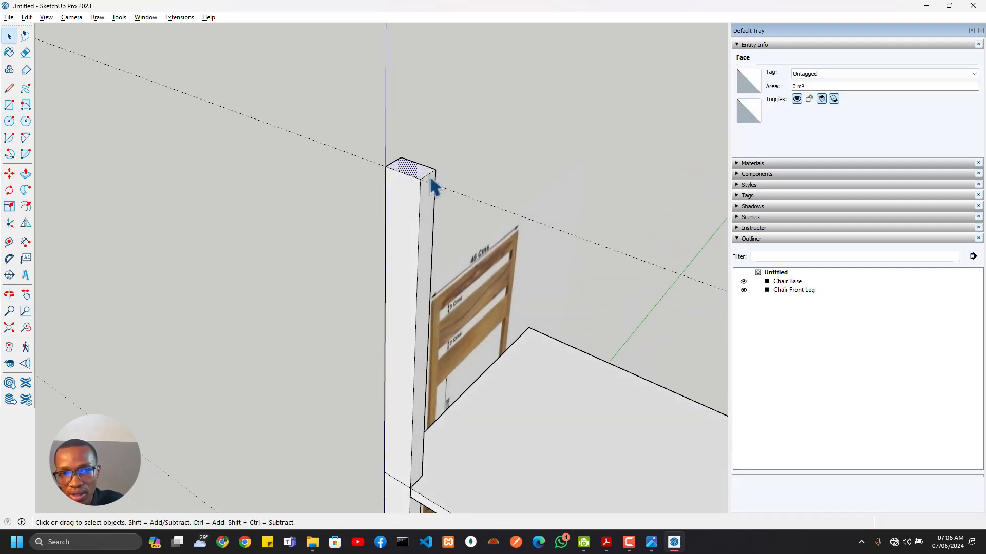
pyautogui.click(431, 183)
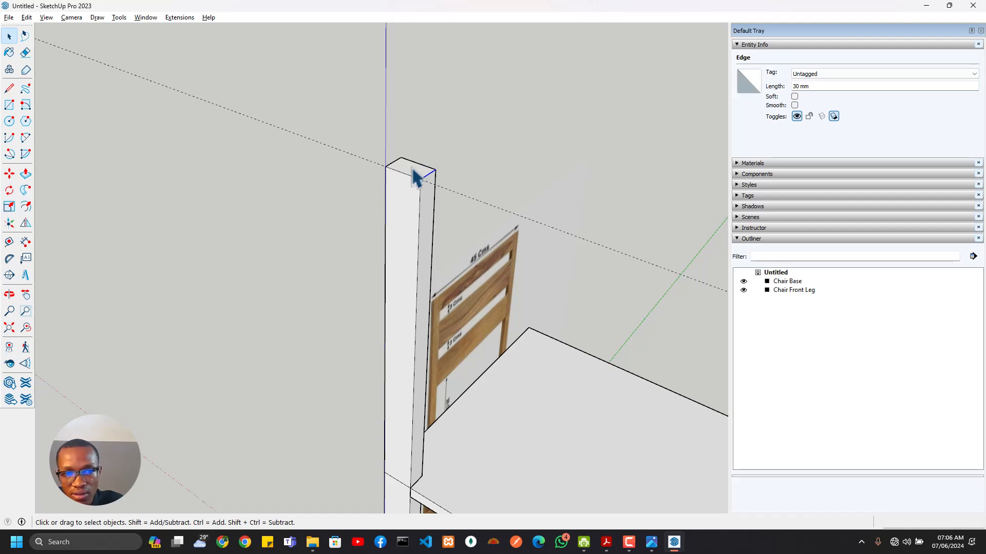
pyautogui.click(417, 178)
pyautogui.press('m')
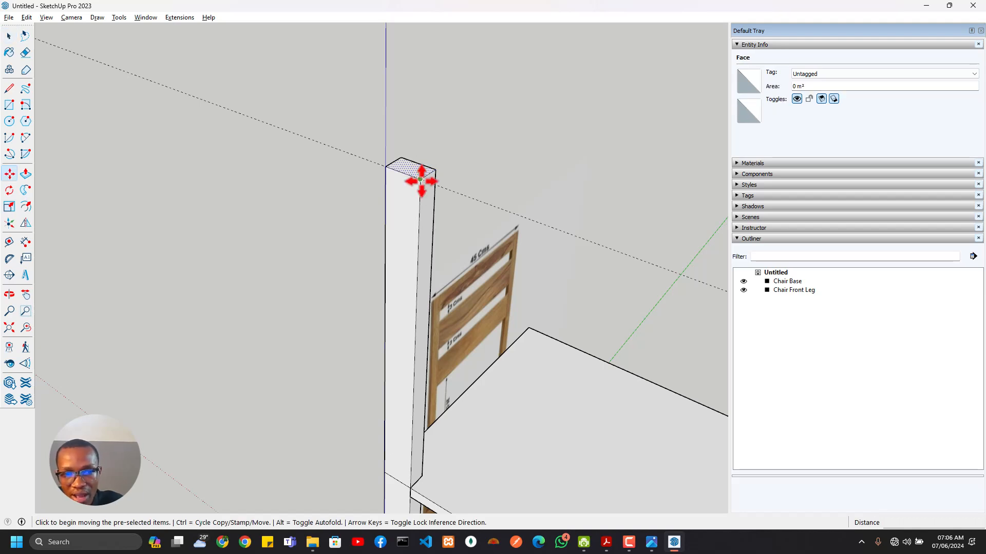
pyautogui.click(420, 180)
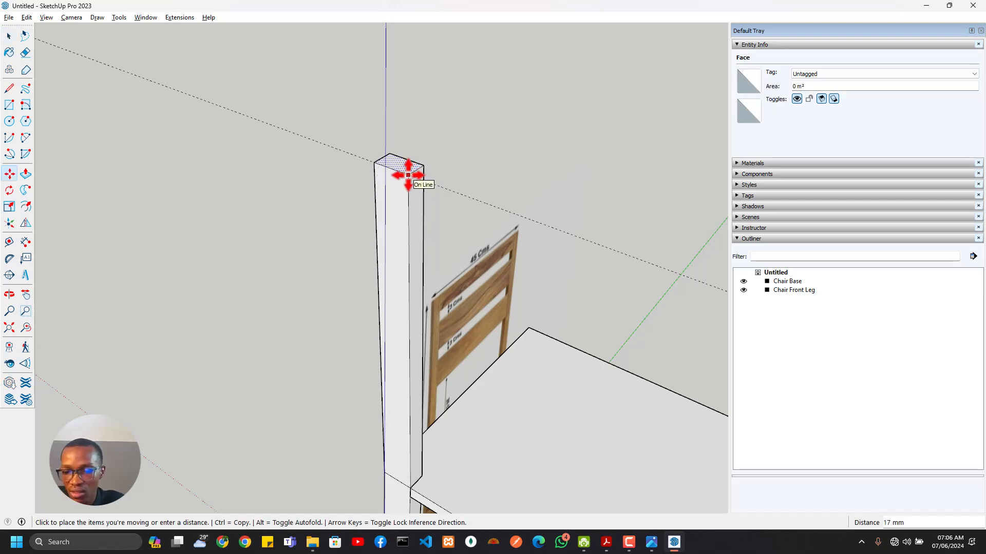
pyautogui.click(407, 171)
pyautogui.moveTo(407, 209); pyautogui.dragTo(444, 426, button='middle')
pyautogui.press('m')
pyautogui.moveTo(502, 313); pyautogui.dragTo(258, 279, button='middle')
pyautogui.scroll(3, 361, 427)
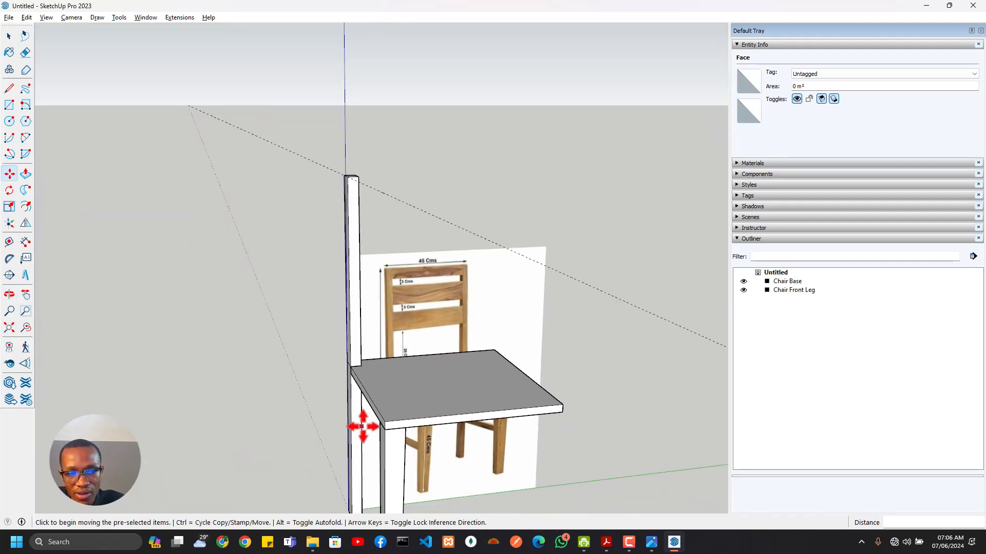
# Group all of the back leg's geometry and name the group Chair Back Leg
pyautogui.keyDown('shift'); pyautogui.moveTo(363, 427); pyautogui.dragTo(433, 255, button='middle'); pyautogui.keyUp('shift')
pyautogui.tripleClick(424, 250)
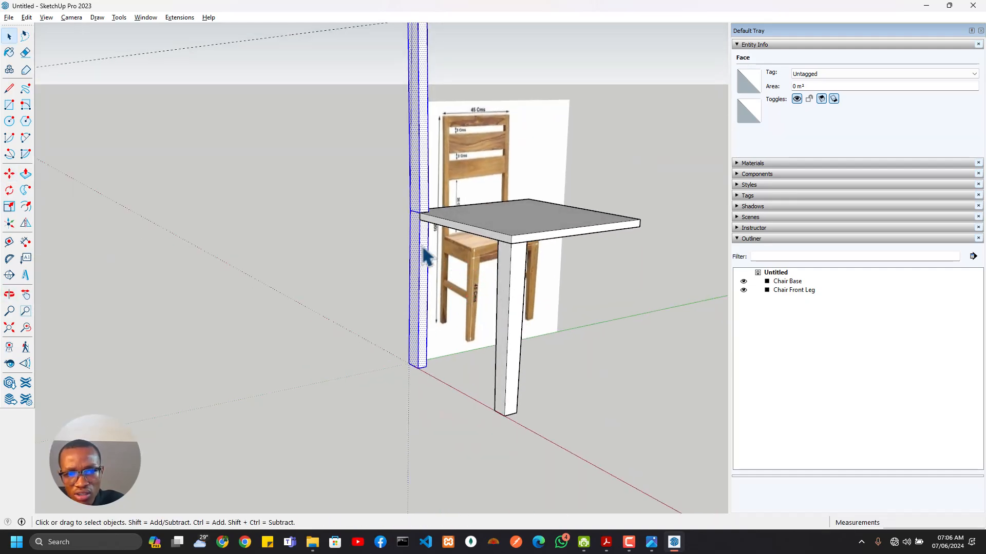
pyautogui.rightClick(423, 248)
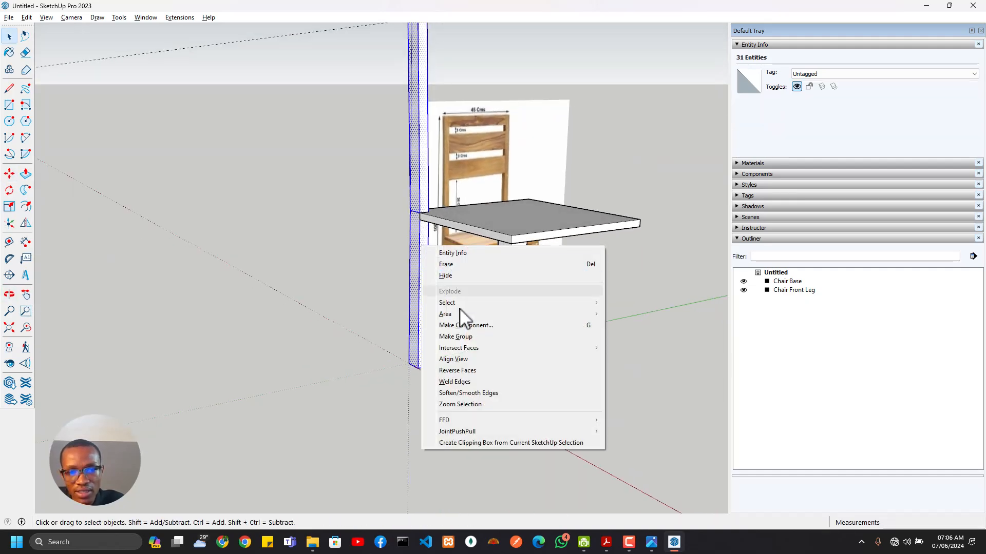
pyautogui.click(464, 335)
pyautogui.click(812, 87)
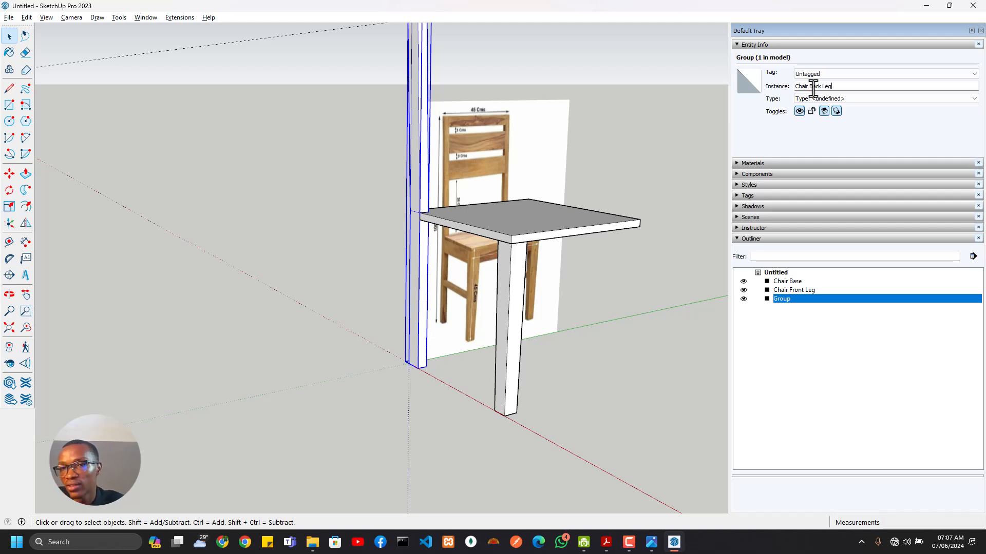
pyautogui.press('Return')
# Draw a rectangle 50 mm high across the back leg's front face directly under the seat, and check it with Tape Measure
pyautogui.moveTo(469, 323); pyautogui.dragTo(565, 267, button='middle')
pyautogui.moveTo(502, 277); pyautogui.dragTo(407, 271, button='middle')
pyautogui.scroll(4, 462, 318)
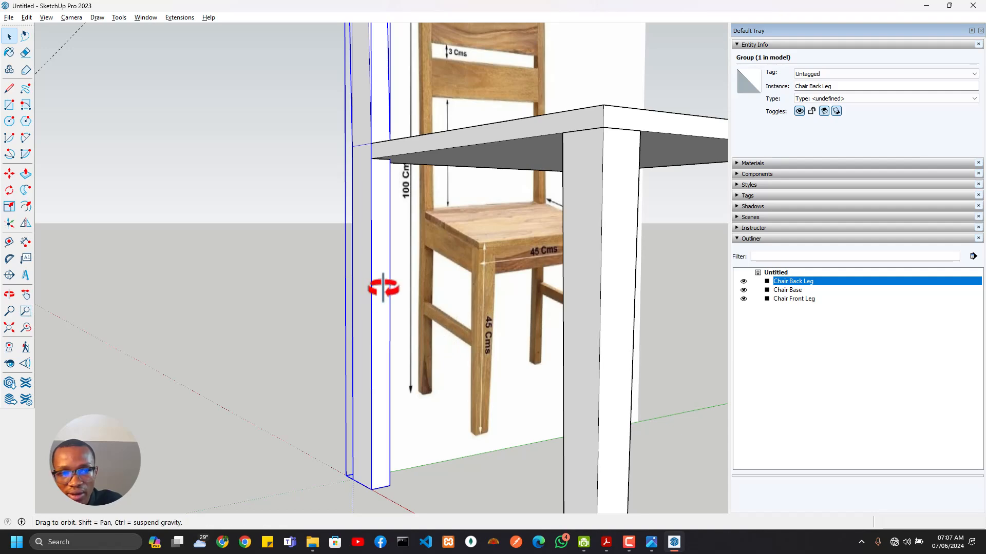
pyautogui.moveTo(381, 286); pyautogui.dragTo(380, 246, button='middle')
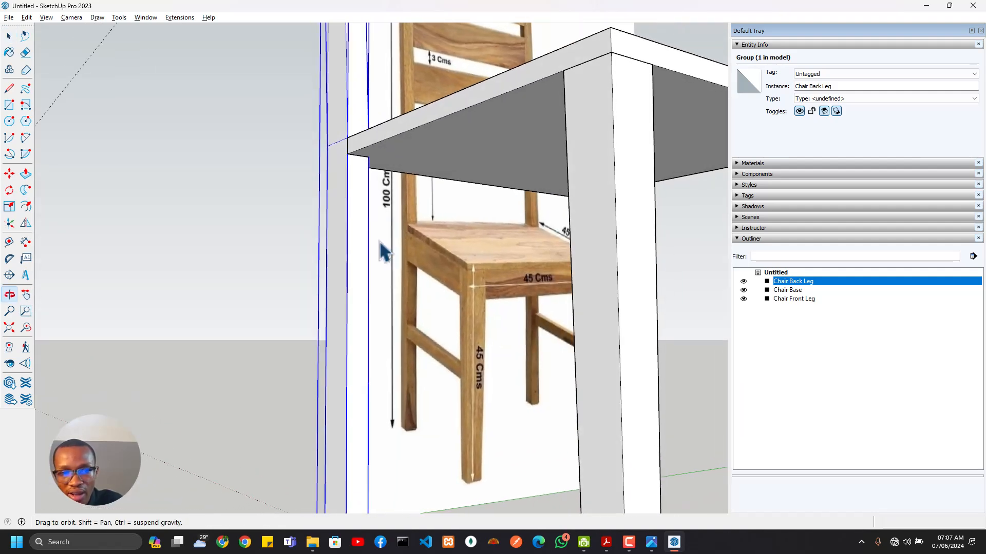
pyautogui.press('r')
pyautogui.click(368, 157)
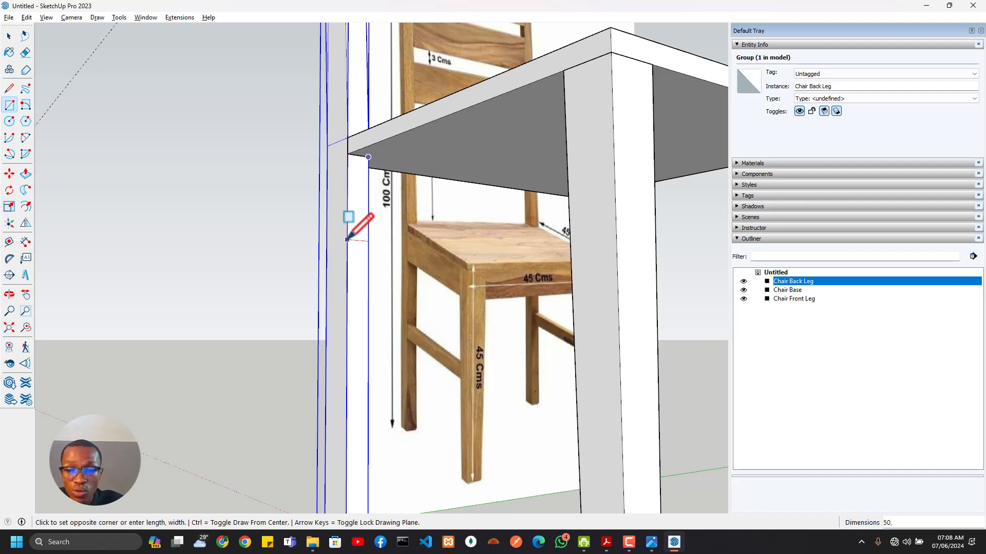
pyautogui.press('Return')
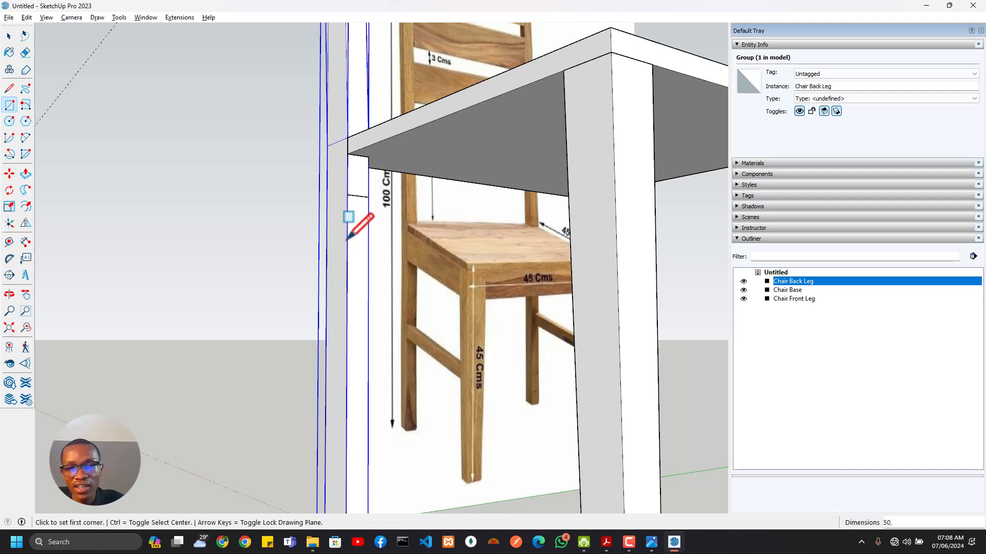
pyautogui.press('t')
pyautogui.click(349, 147)
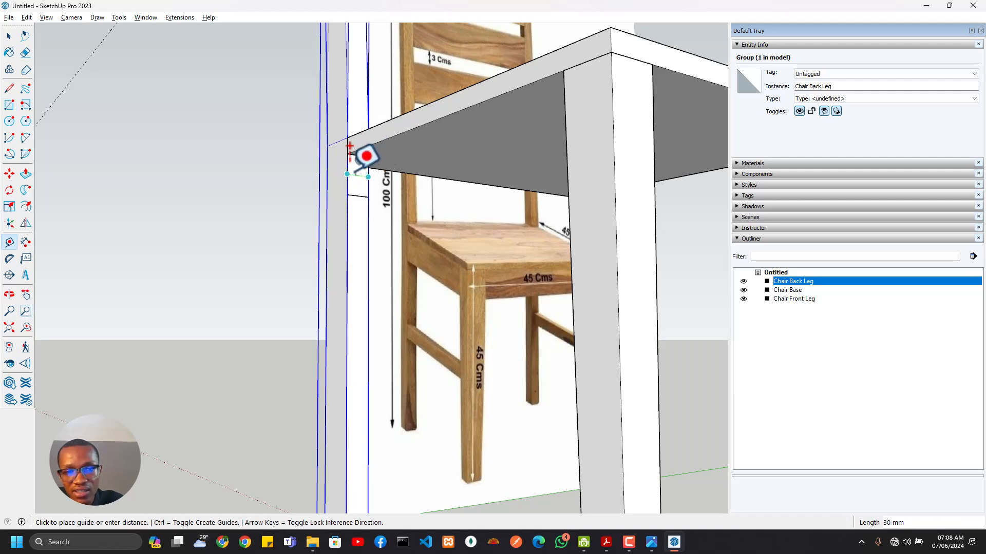
pyautogui.click(359, 154)
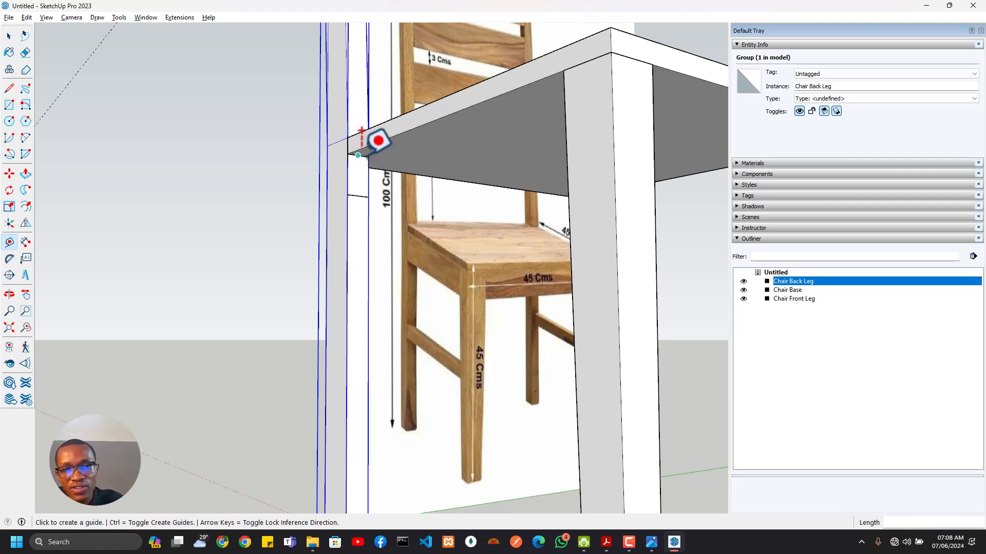
pyautogui.click(357, 155)
pyautogui.click(360, 174)
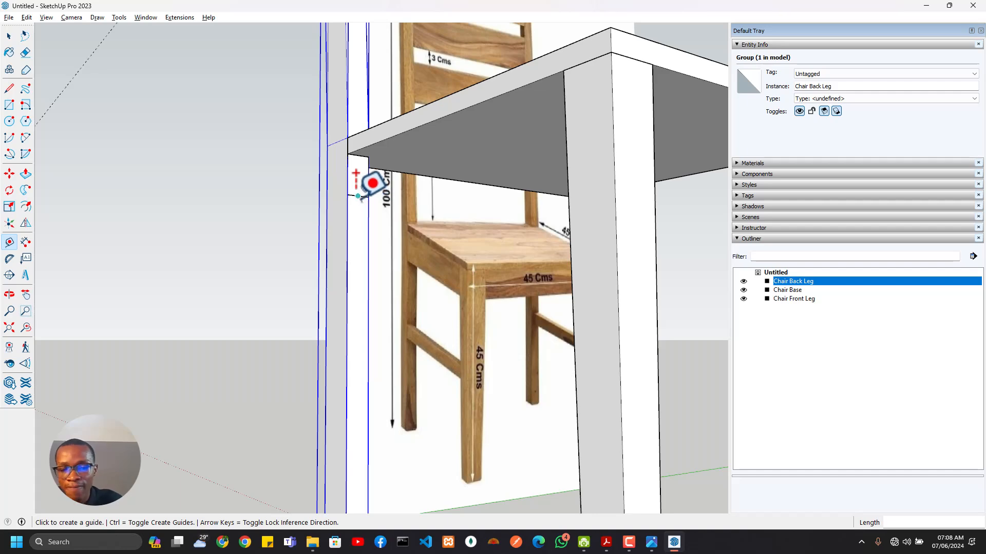
# Extrude the rectangle under the seat 350 mm from the back leg to the front leg with Push/Pull
pyautogui.press('p')
pyautogui.click(362, 199)
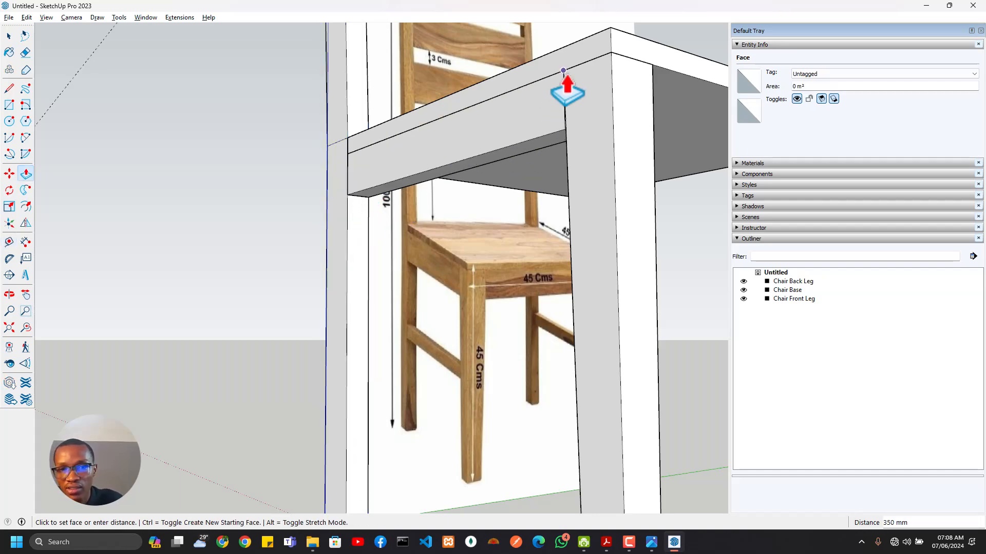
pyautogui.click(568, 88)
pyautogui.scroll(-3, 452, 245)
pyautogui.moveTo(454, 244); pyautogui.dragTo(418, 295, button='middle')
pyautogui.press('space')
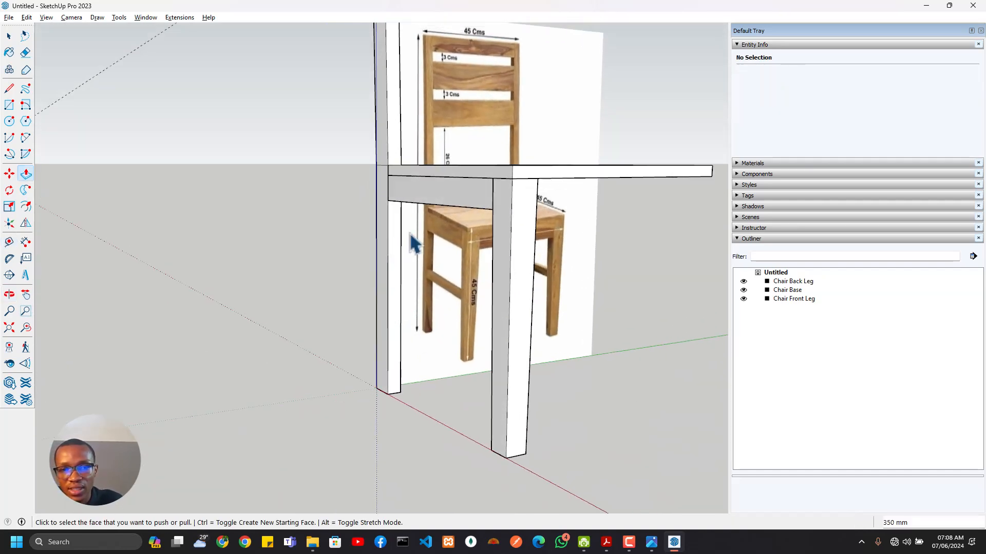
# Group the beam under the seat and name the group Chair Base Support
pyautogui.tripleClick(424, 189)
pyautogui.rightClick(423, 188)
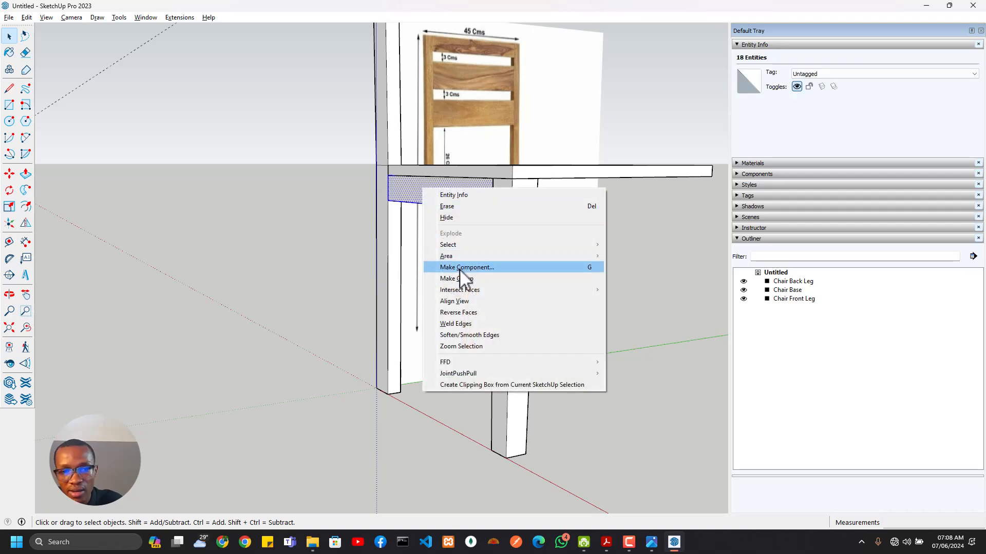
pyautogui.click(464, 280)
pyautogui.moveTo(473, 319); pyautogui.dragTo(406, 225, button='middle')
pyautogui.click(858, 86)
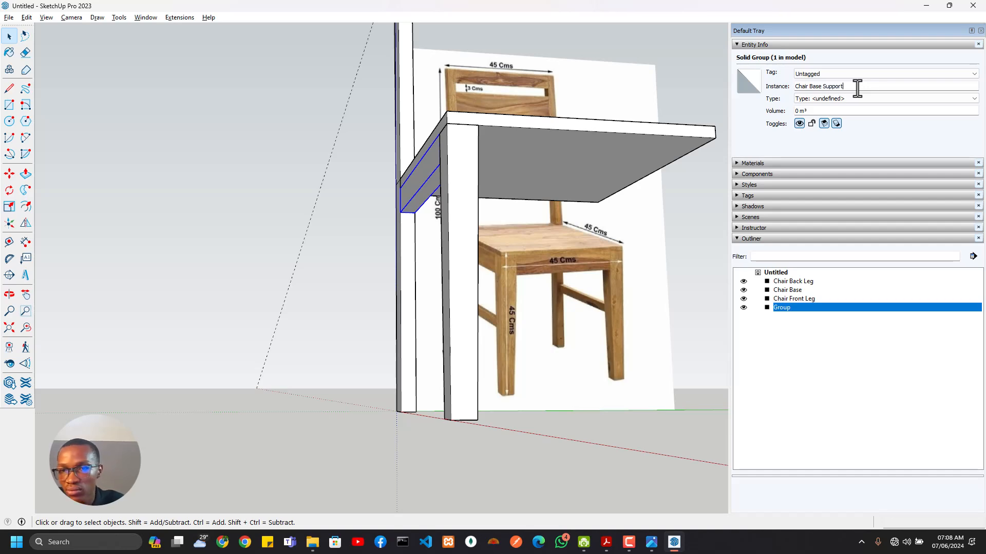
pyautogui.press('Return')
# Place a Tape Measure guide across the back leg, 215 mm below the upper edge of the seat support
pyautogui.moveTo(381, 337); pyautogui.dragTo(440, 286, button='middle')
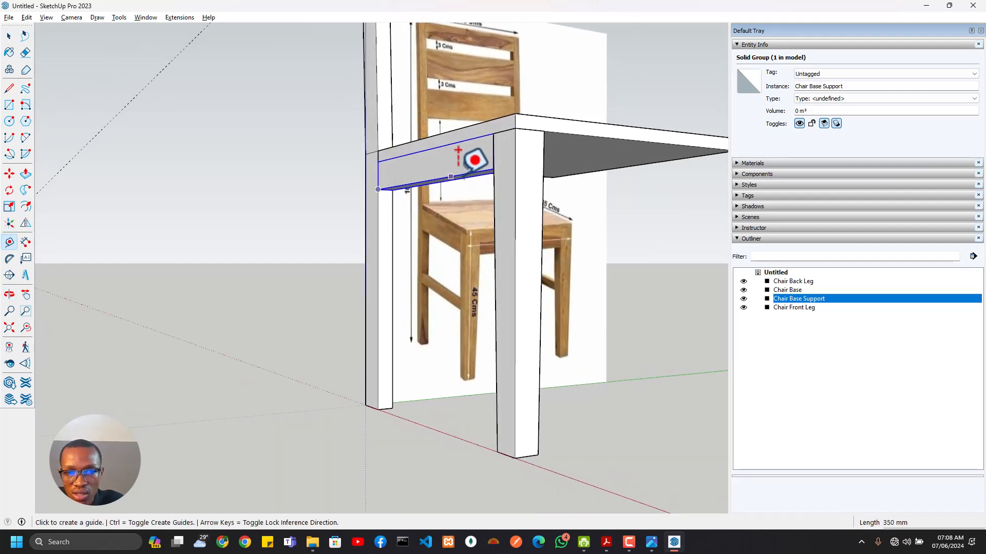
pyautogui.click(443, 146)
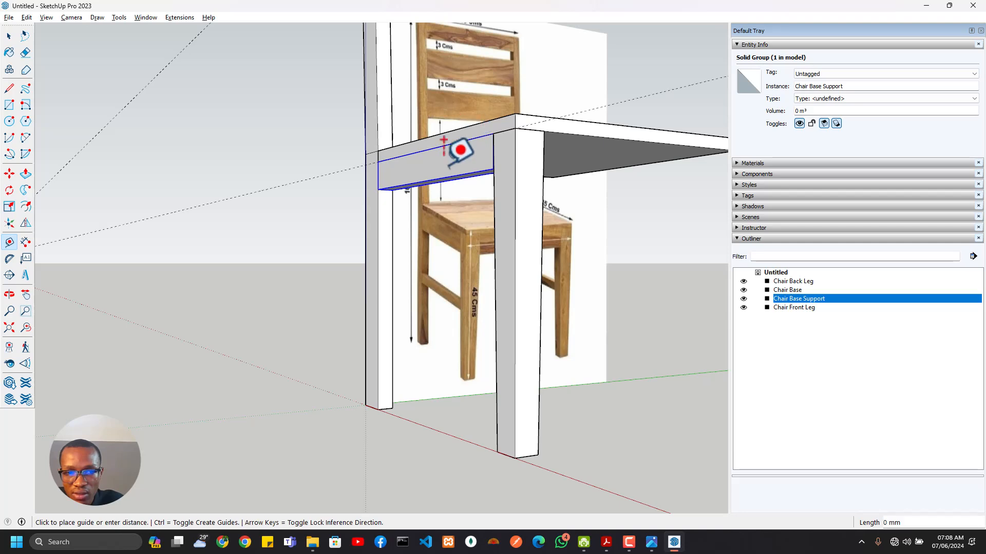
pyautogui.click(377, 280)
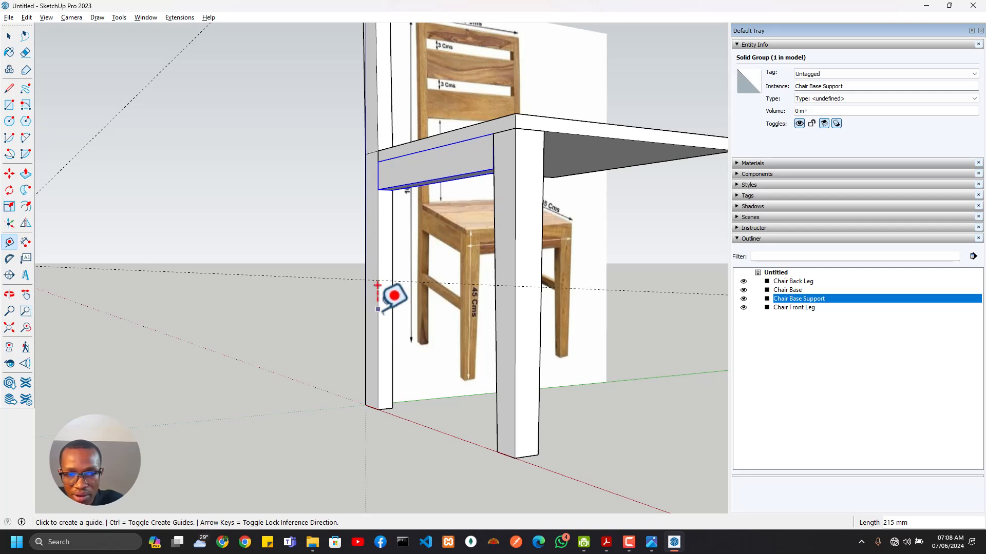
pyautogui.scroll(4, 378, 297)
pyautogui.scroll(-3, 381, 280)
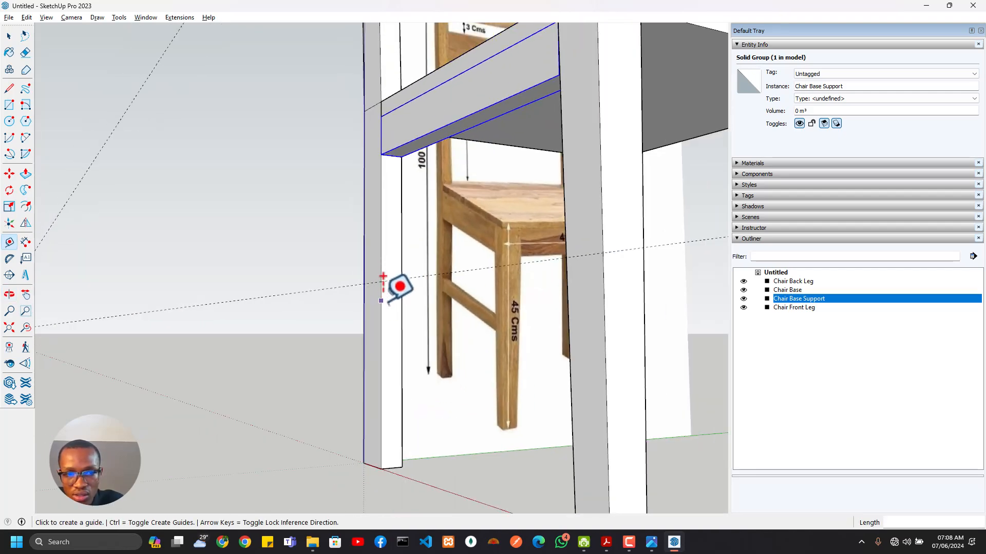
# Draw a 40 by 30 mm rectangle on the back leg's front face, directly below the new guide
pyautogui.press('r')
pyautogui.click(381, 282)
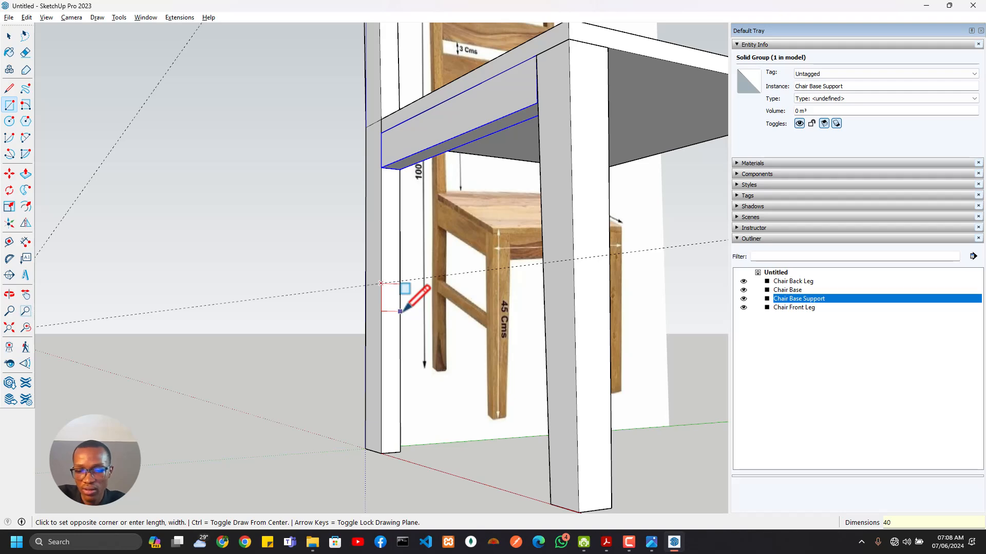
pyautogui.write('40,30')
pyautogui.press('Return')
# Extrude the lower rectangle about 354 mm to the front leg with Push/Pull to form the side rail
pyautogui.moveTo(377, 322); pyautogui.dragTo(403, 318, button='middle')
pyautogui.press('p')
pyautogui.click(402, 311)
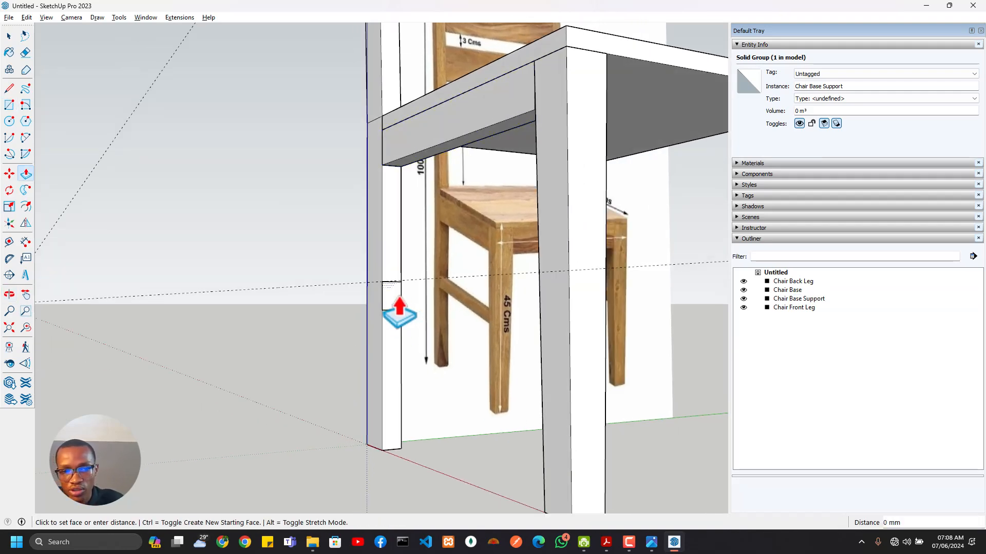
pyautogui.click(539, 239)
pyautogui.moveTo(521, 340); pyautogui.dragTo(264, 378, button='middle')
pyautogui.scroll(5, 562, 313)
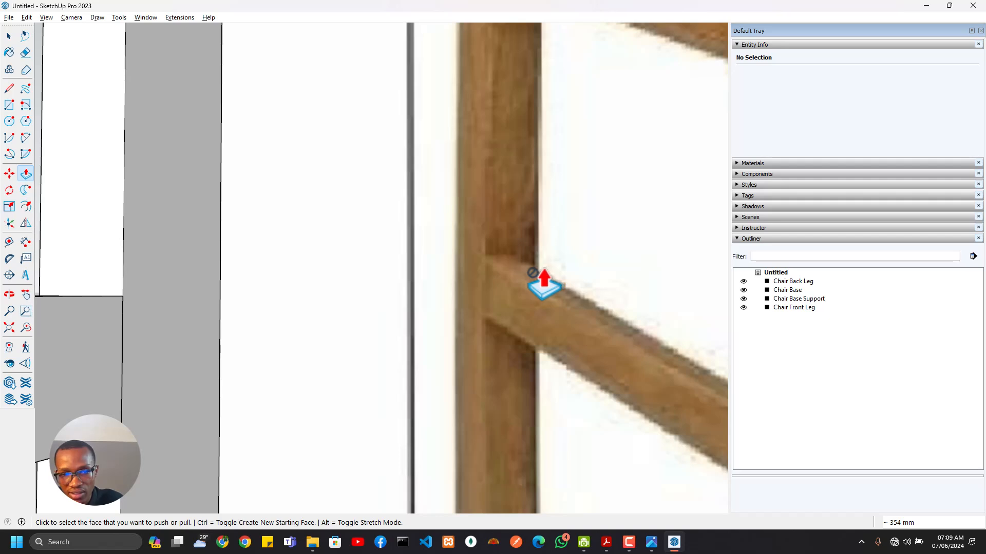
pyautogui.scroll(-5, 513, 277)
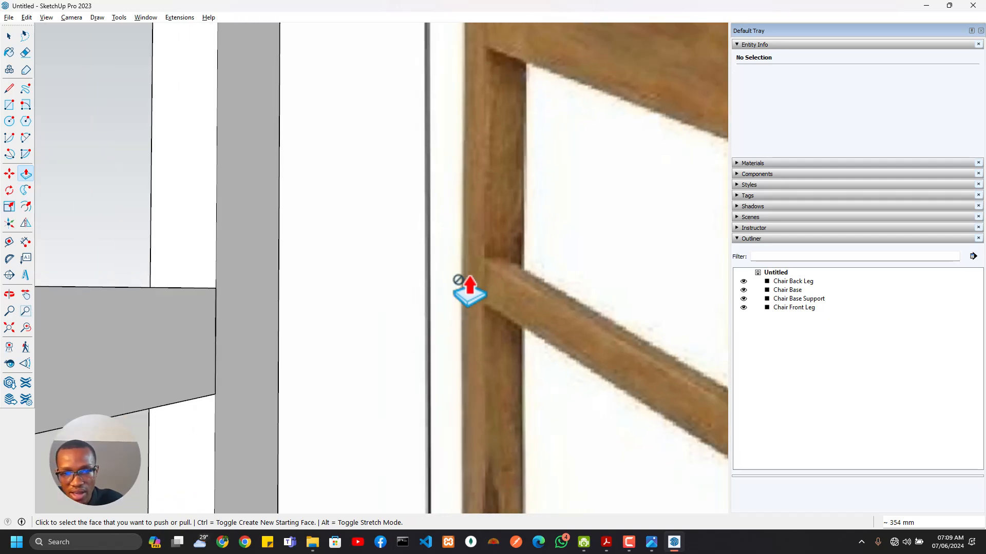
# Push the lower side rail's inner face inward 5 mm so it sits back from the legs' inner faces
pyautogui.click(274, 328)
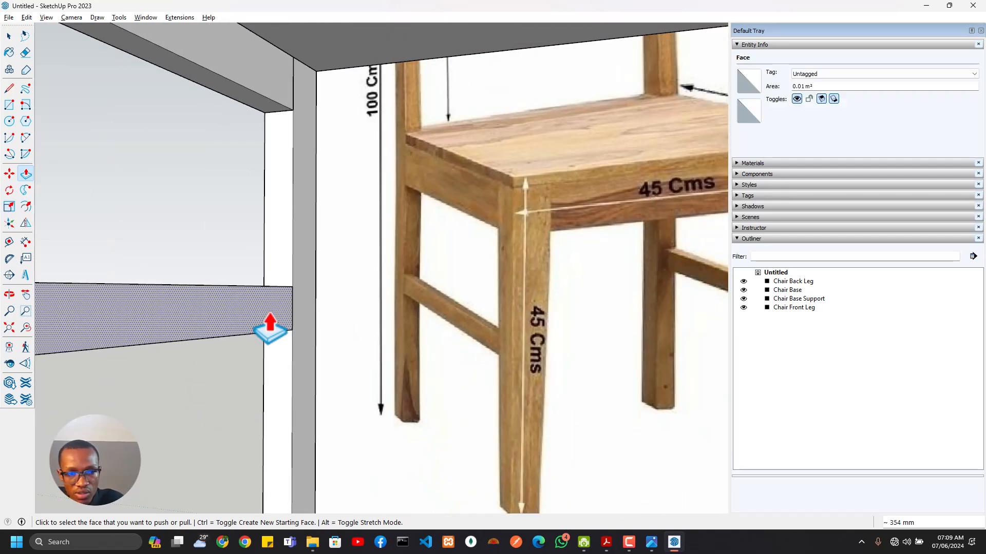
pyautogui.click(233, 323)
pyautogui.click(233, 324)
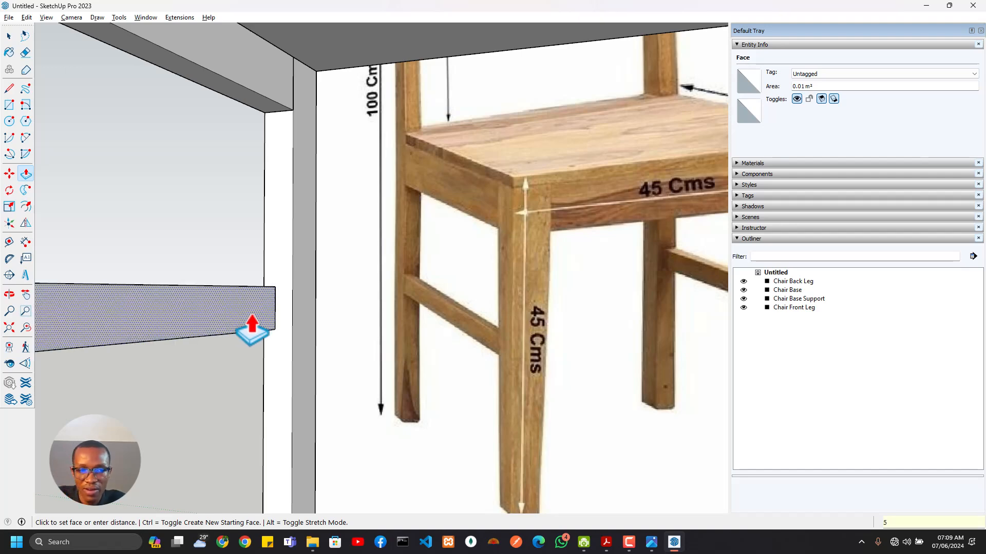
pyautogui.press('Return')
# Measure the gap between the lower side rail's inner face and the back leg's inner edge with the Tape Measure
pyautogui.scroll(-4, 239, 353)
pyautogui.moveTo(239, 353); pyautogui.dragTo(83, 301, button='middle')
pyautogui.scroll(5, 252, 349)
pyautogui.scroll(3, 175, 416)
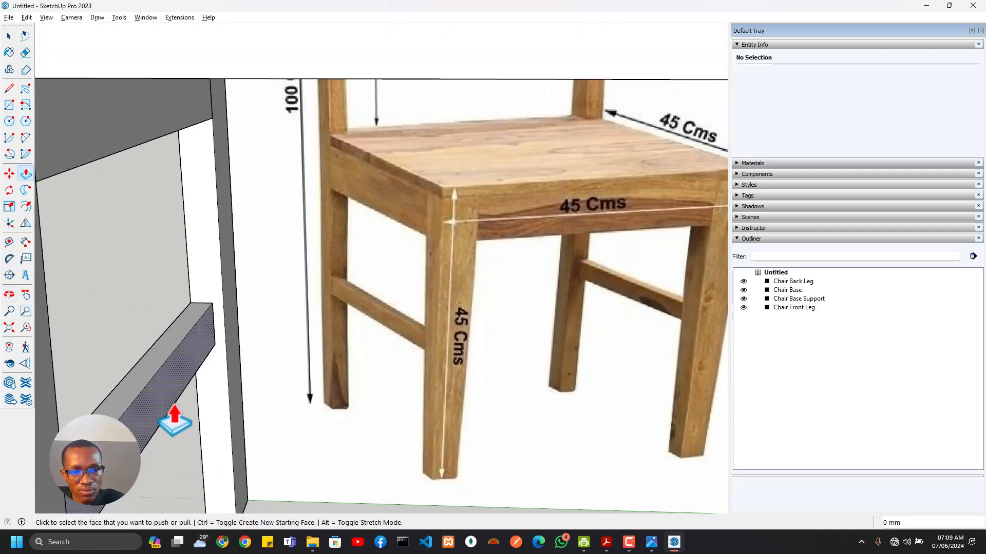
pyautogui.scroll(-4, 172, 412)
pyautogui.moveTo(155, 410); pyautogui.dragTo(260, 316, button='middle')
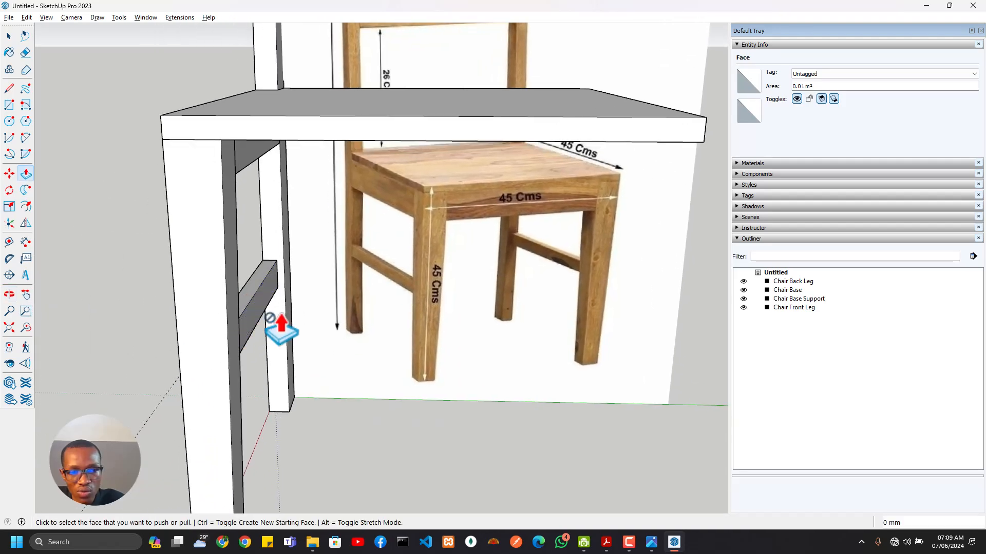
pyautogui.scroll(5, 267, 302)
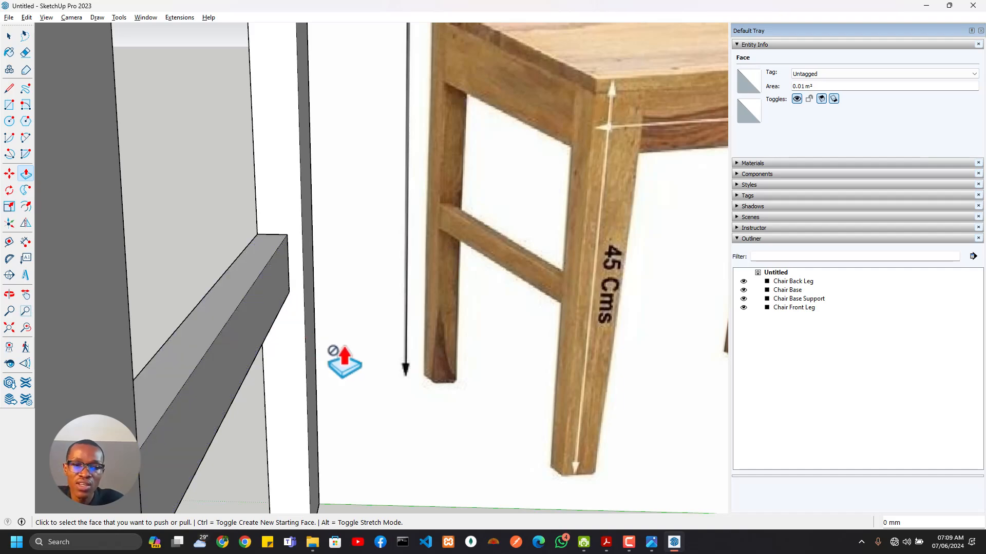
pyautogui.scroll(-5, 341, 352)
pyautogui.moveTo(257, 391); pyautogui.dragTo(46, 411, button='middle')
pyautogui.scroll(6, 315, 324)
pyautogui.press('t')
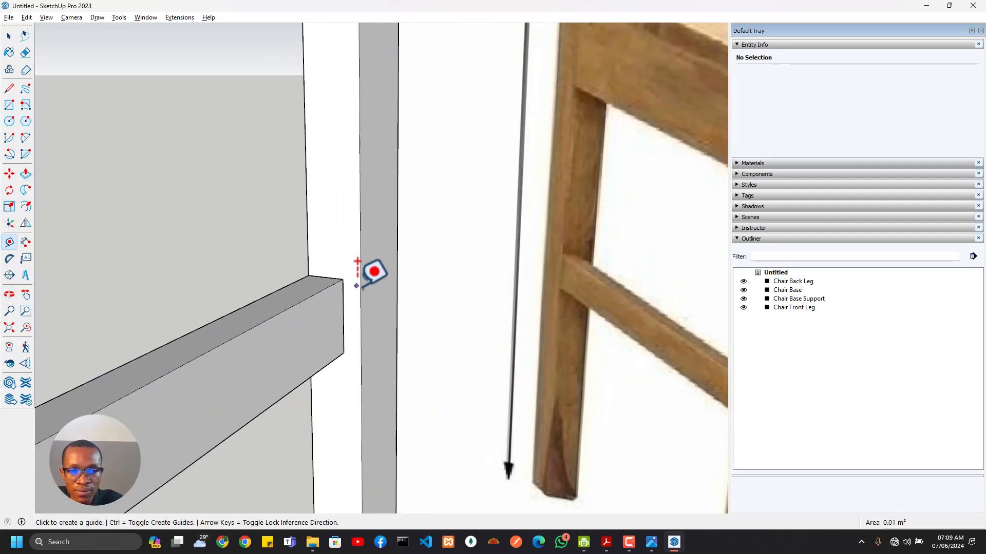
pyautogui.click(358, 284)
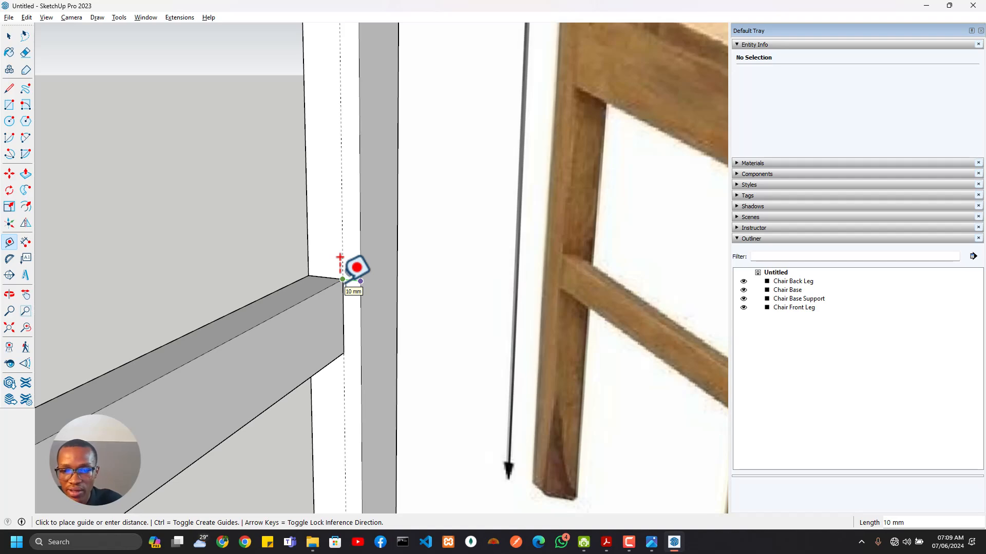
pyautogui.press('Escape')
# Push/Pull the lower side rail's end face about 1 mm where it meets the leg
pyautogui.scroll(-8, 311, 378)
pyautogui.moveTo(275, 387); pyautogui.dragTo(524, 305, button='middle')
pyautogui.scroll(5, 451, 372)
pyautogui.scroll(3, 452, 358)
pyautogui.moveTo(521, 297); pyautogui.dragTo(508, 354, button='middle')
pyautogui.click(478, 318)
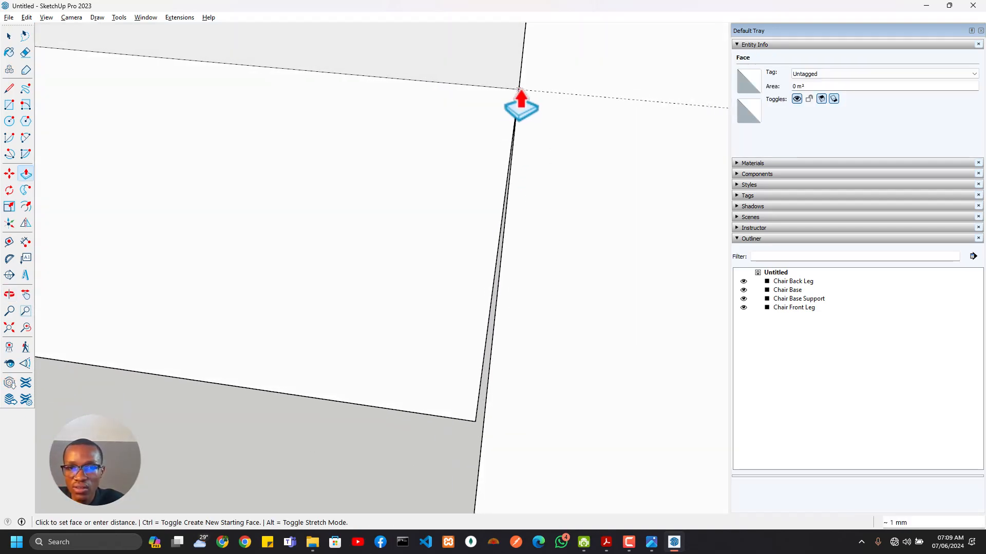
# Group the lower side rail's geometry and name the group Chair Leg Support
pyautogui.moveTo(520, 104); pyautogui.dragTo(325, 303, button='middle')
pyautogui.scroll(-4, 324, 305)
pyautogui.moveTo(139, 313); pyautogui.dragTo(522, 308, button='middle')
pyautogui.scroll(-4, 517, 322)
pyautogui.press('space')
pyautogui.doubleClick(563, 275)
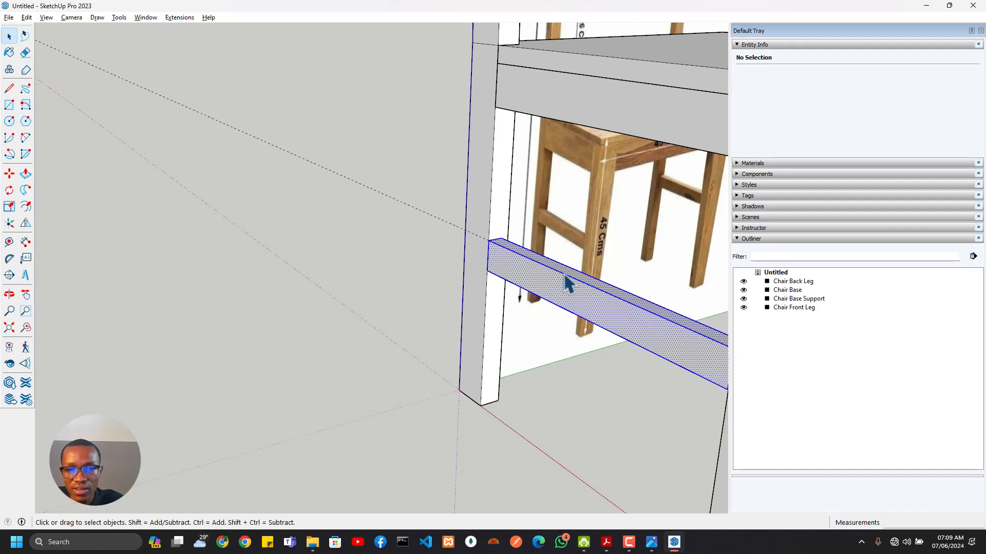
pyautogui.rightClick(565, 275)
pyautogui.click(614, 365)
pyautogui.scroll(-2, 623, 377)
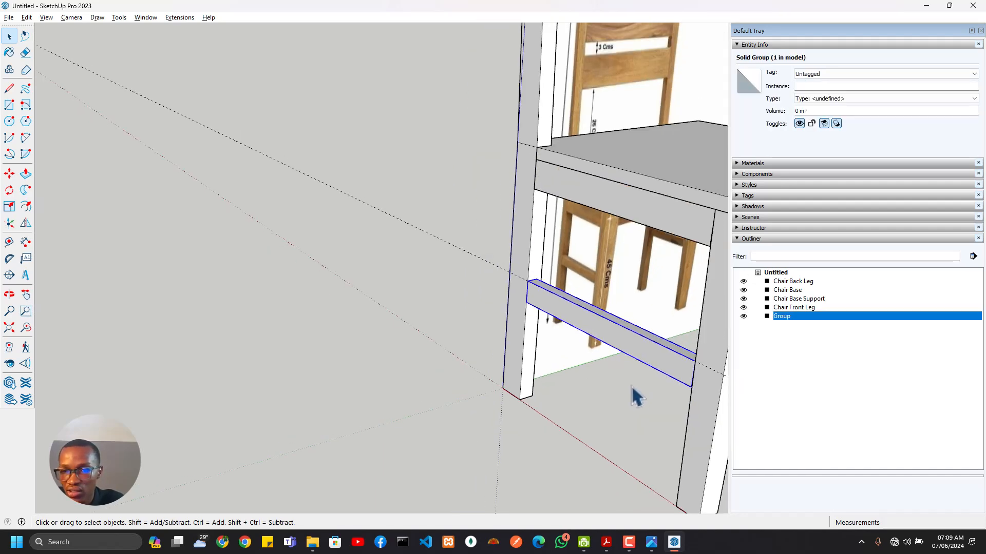
pyautogui.moveTo(636, 397); pyautogui.dragTo(724, 358, button='middle')
pyautogui.click(822, 86)
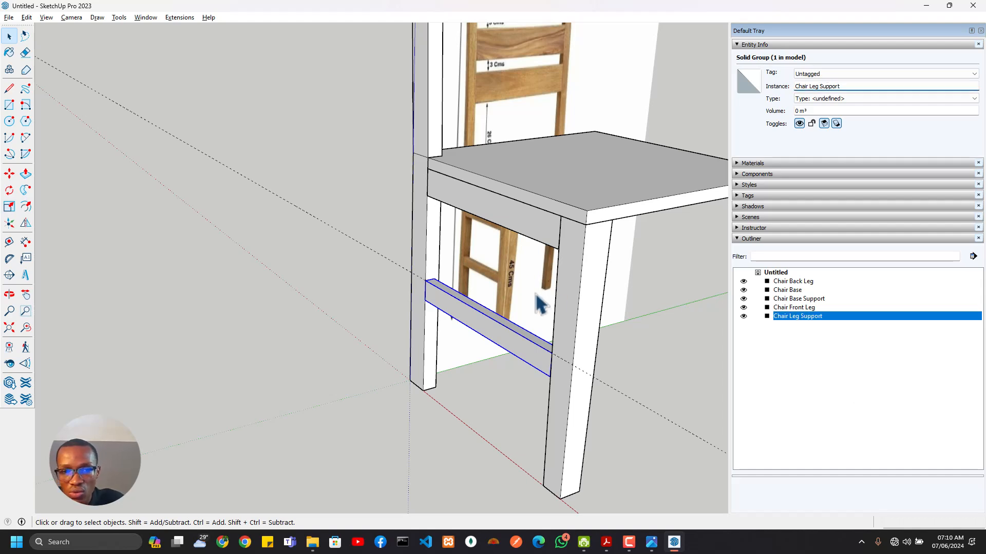
# Combine the back leg, front leg, base support and leg support groups into one component named Chair Support
pyautogui.click(569, 308)
pyautogui.click(425, 238)
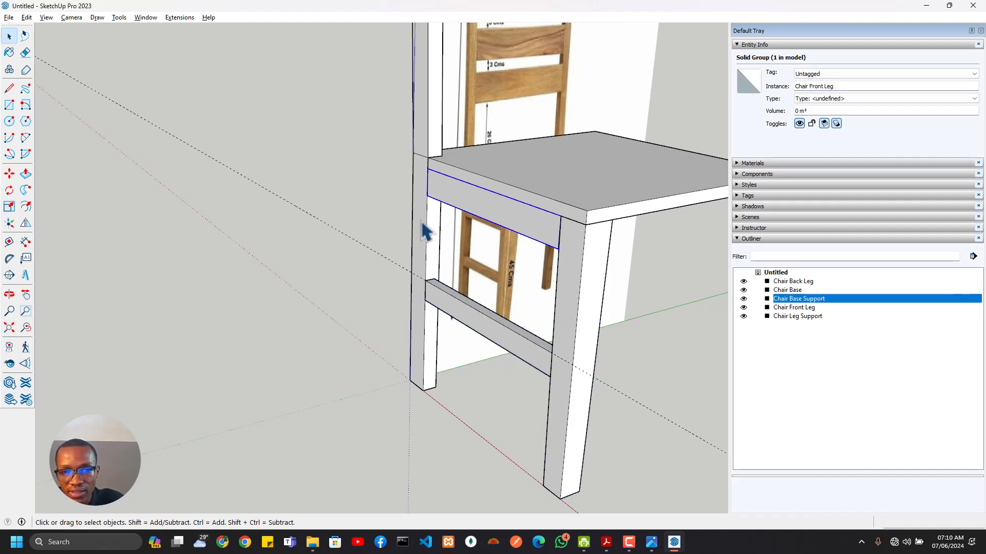
pyautogui.click(431, 221)
pyautogui.scroll(-3, 432, 220)
pyautogui.click(469, 285)
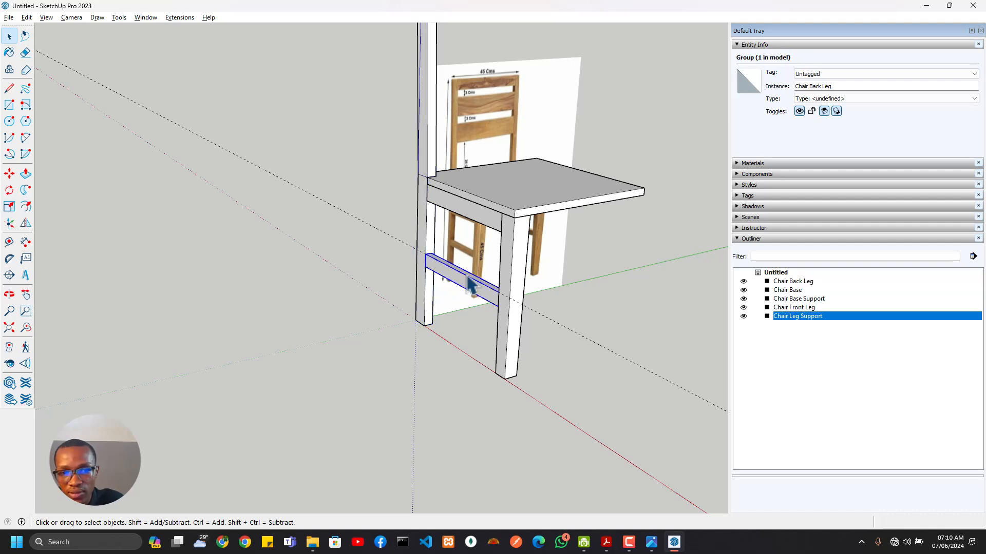
pyautogui.keyDown('ctrl'); pyautogui.click(517, 252); pyautogui.keyUp('ctrl')
pyautogui.keyDown('ctrl'); pyautogui.click(501, 218); pyautogui.keyUp('ctrl')
pyautogui.keyDown('ctrl'); pyautogui.click(428, 208); pyautogui.keyUp('ctrl')
pyautogui.scroll(-3, 430, 215)
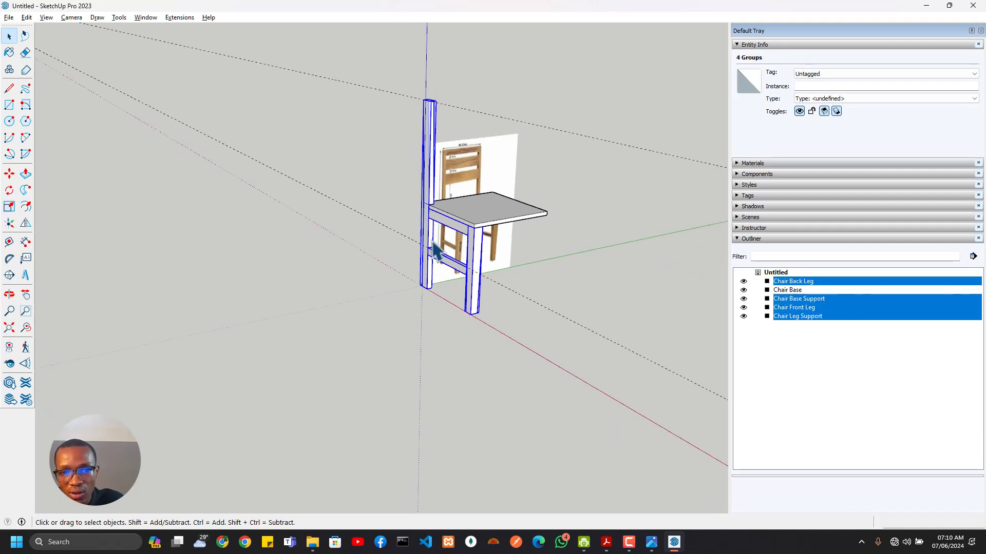
pyautogui.scroll(2, 430, 215)
pyautogui.rightClick(429, 215)
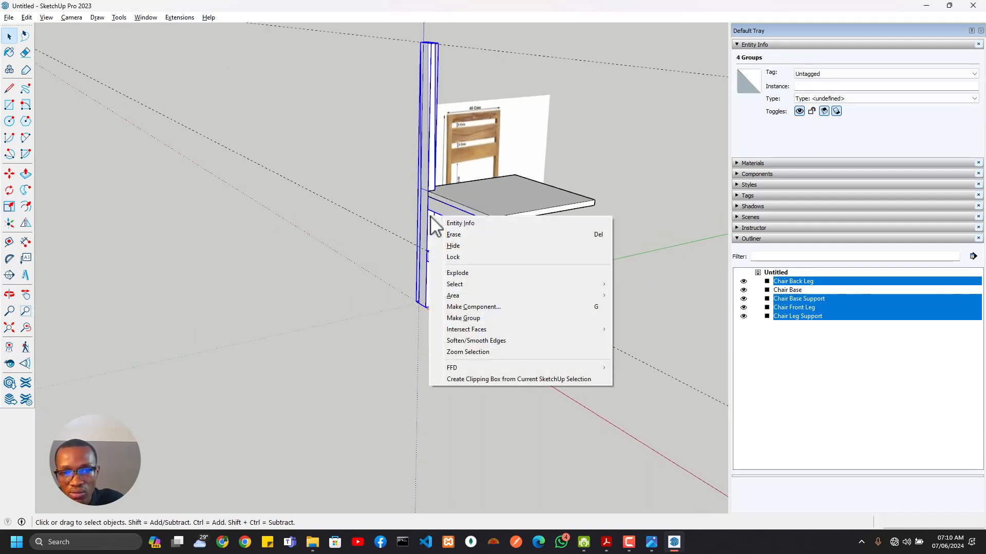
pyautogui.click(476, 307)
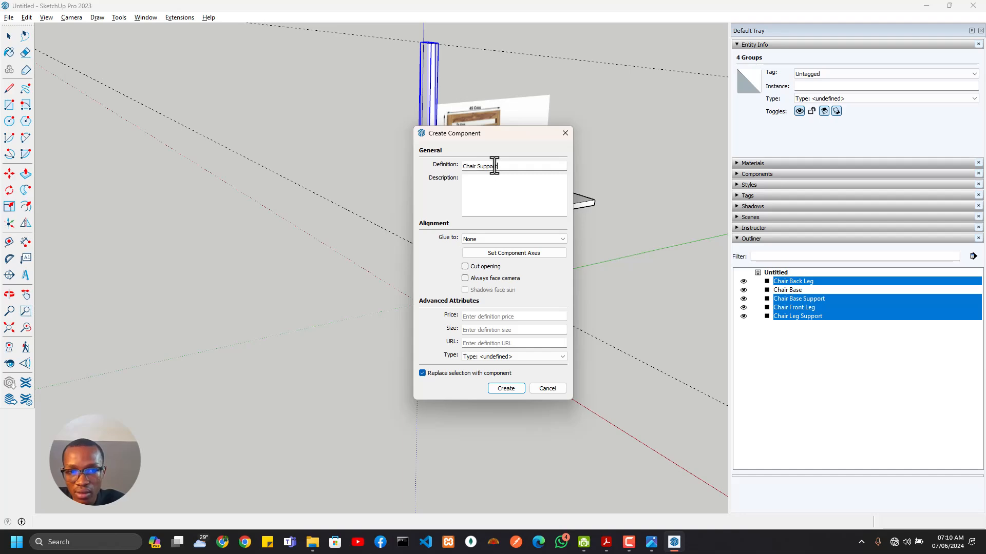
pyautogui.press('Return')
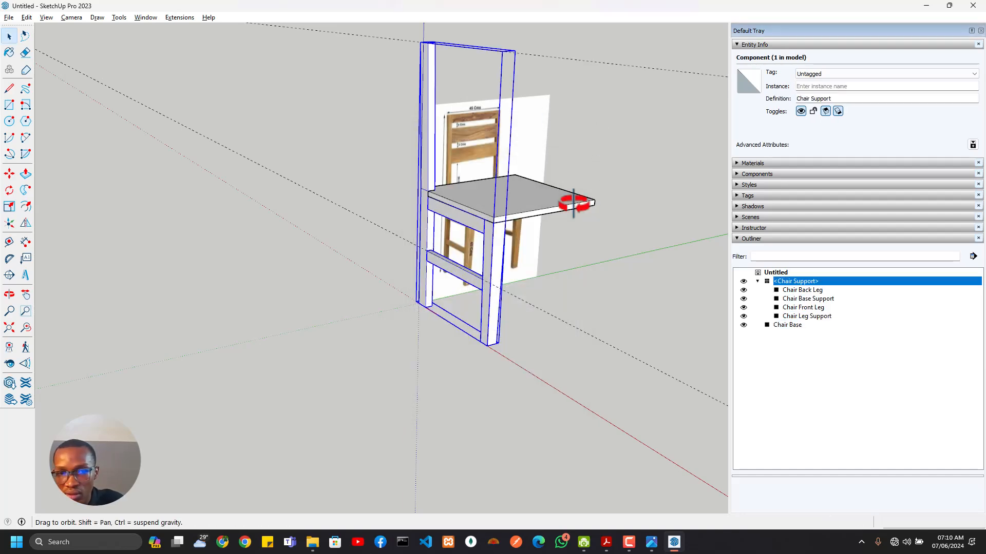
# Place a Tape Measure guide down the middle of the seat, 225 mm from its side edge above the legs
pyautogui.moveTo(576, 203); pyautogui.dragTo(394, 94, button='middle')
pyautogui.scroll(3, 508, 225)
pyautogui.moveTo(508, 225); pyautogui.dragTo(490, 172, button='middle')
pyautogui.press('t')
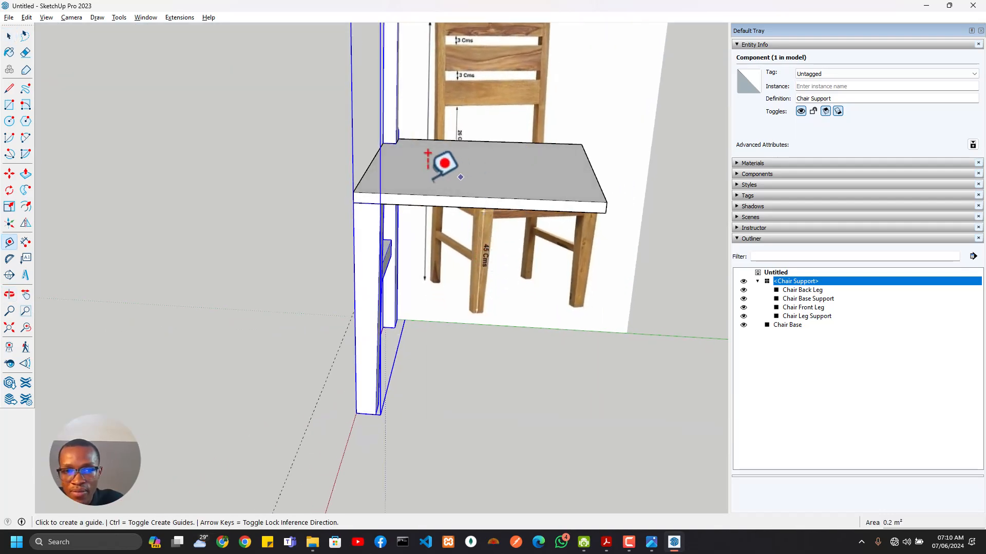
pyautogui.click(370, 165)
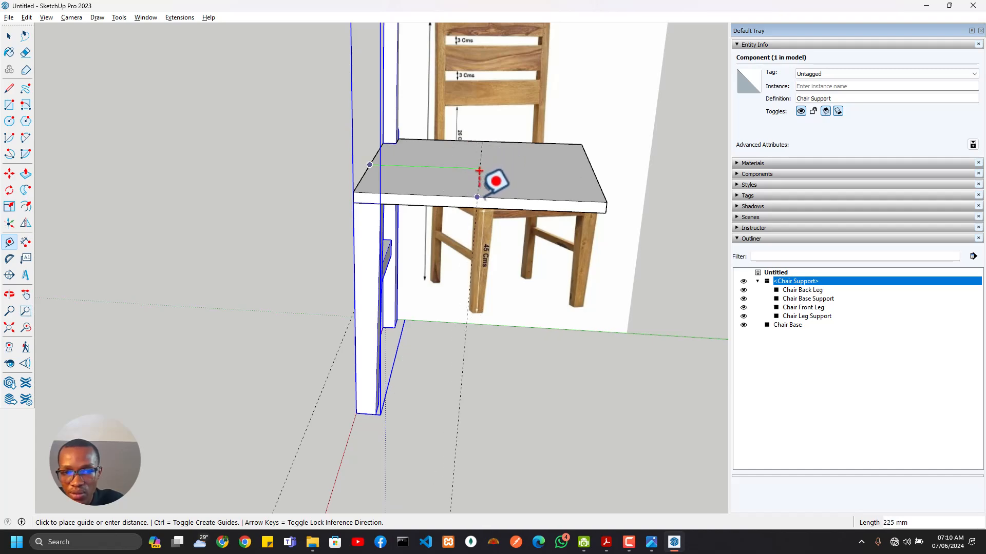
pyautogui.click(479, 171)
# Draw an upright rectangle on the seat along the centre guide as a mirror plane
pyautogui.moveTo(519, 162); pyautogui.dragTo(457, 159, button='middle')
pyautogui.press('r')
pyautogui.click(473, 160)
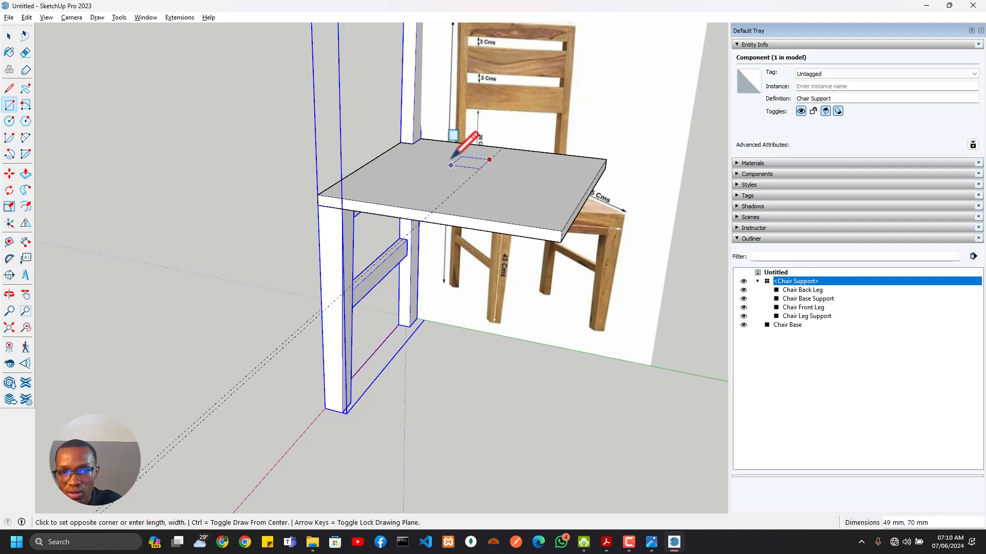
pyautogui.click(437, 181)
pyautogui.moveTo(469, 214); pyautogui.dragTo(345, 252, button='middle')
pyautogui.press('space')
pyautogui.click(436, 205)
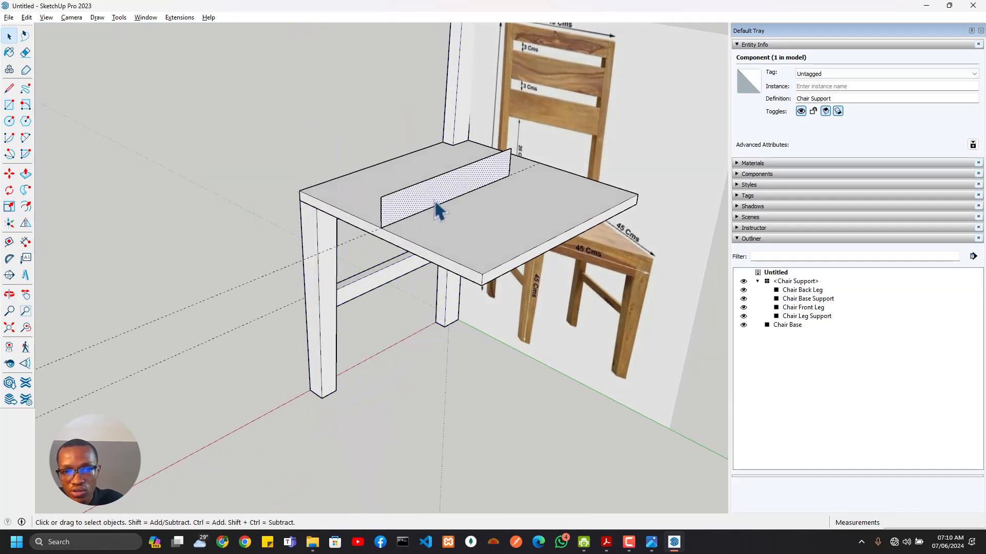
pyautogui.moveTo(436, 208); pyautogui.dragTo(451, 253, button='middle')
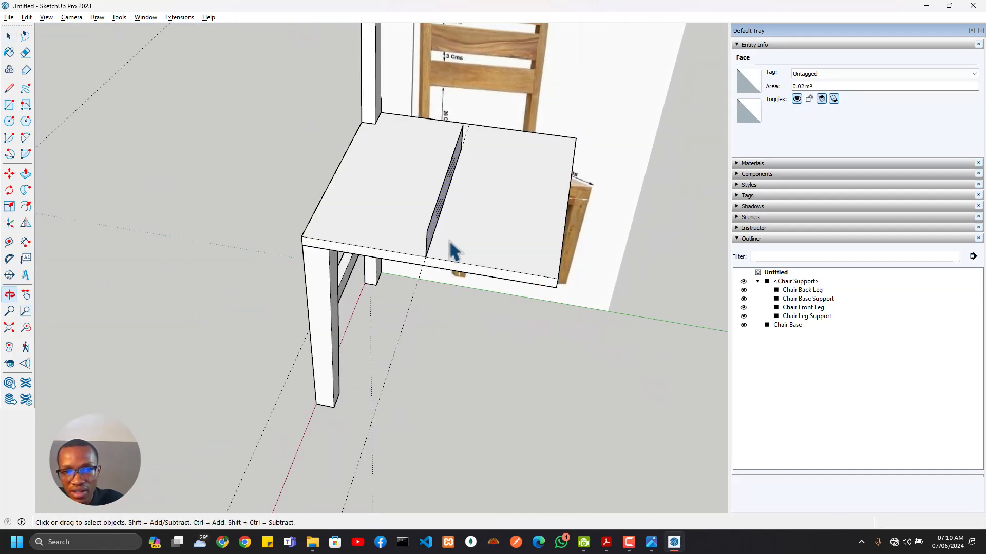
# Mirror copies of the Chair Support component to the seat's opposite side with Flip, using the upright rectangle as the plane
pyautogui.click(315, 307)
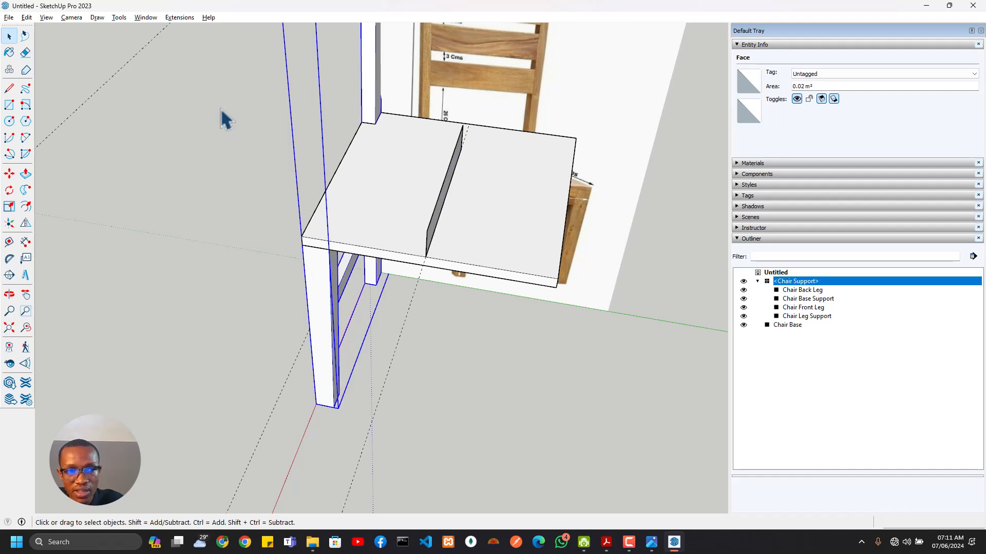
pyautogui.click(27, 224)
pyautogui.moveTo(448, 219); pyautogui.dragTo(384, 168, button='middle')
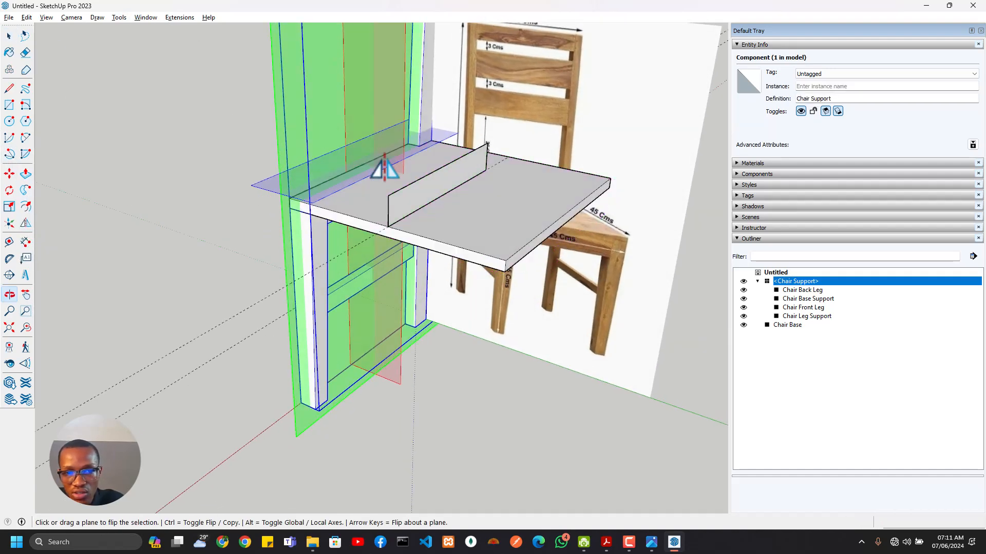
pyautogui.click(421, 203)
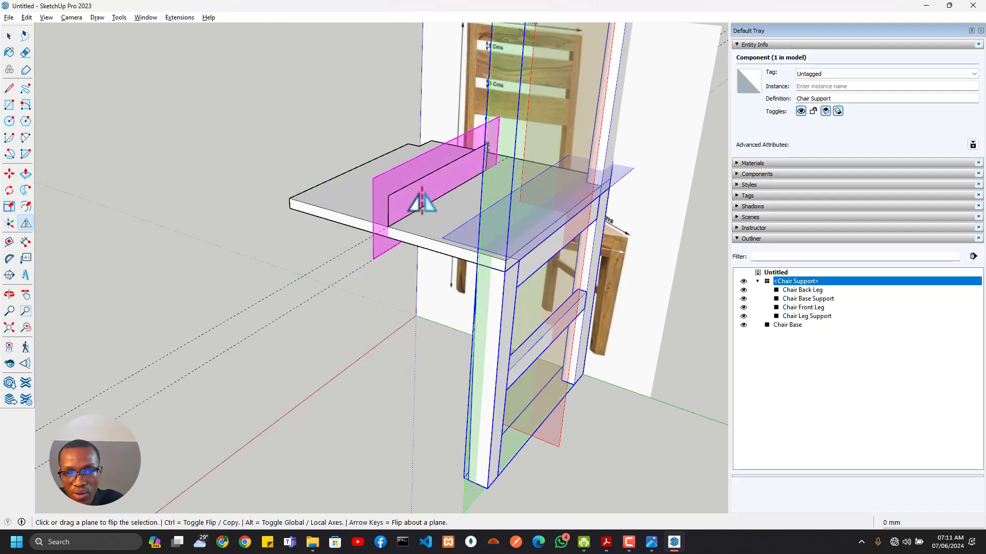
pyautogui.click(422, 203)
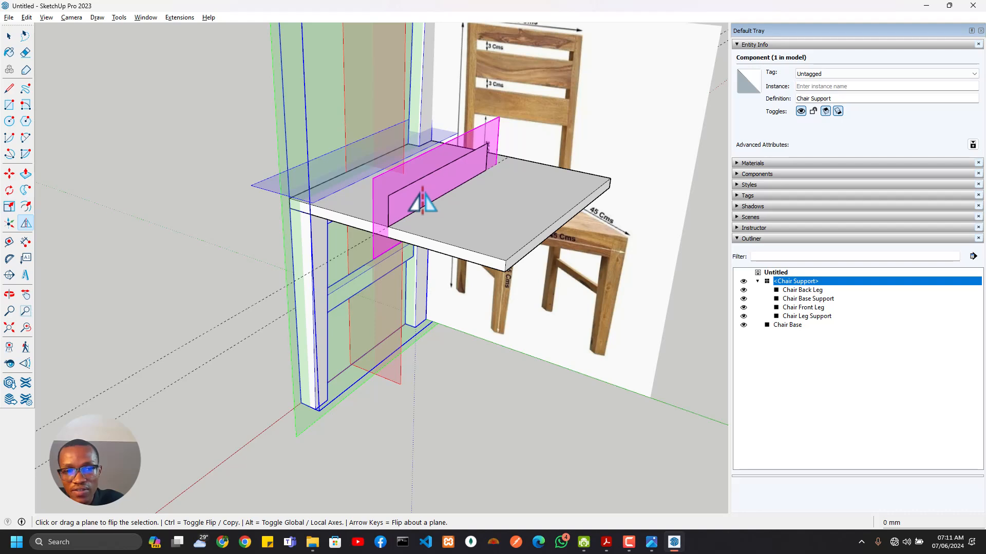
pyautogui.press('ctrl')
pyautogui.click(422, 203)
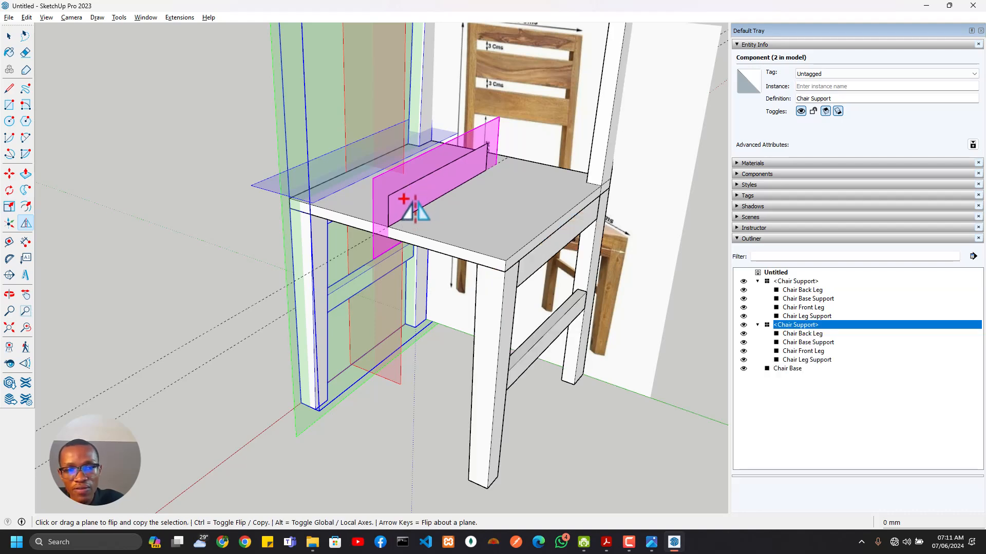
pyautogui.click(407, 203)
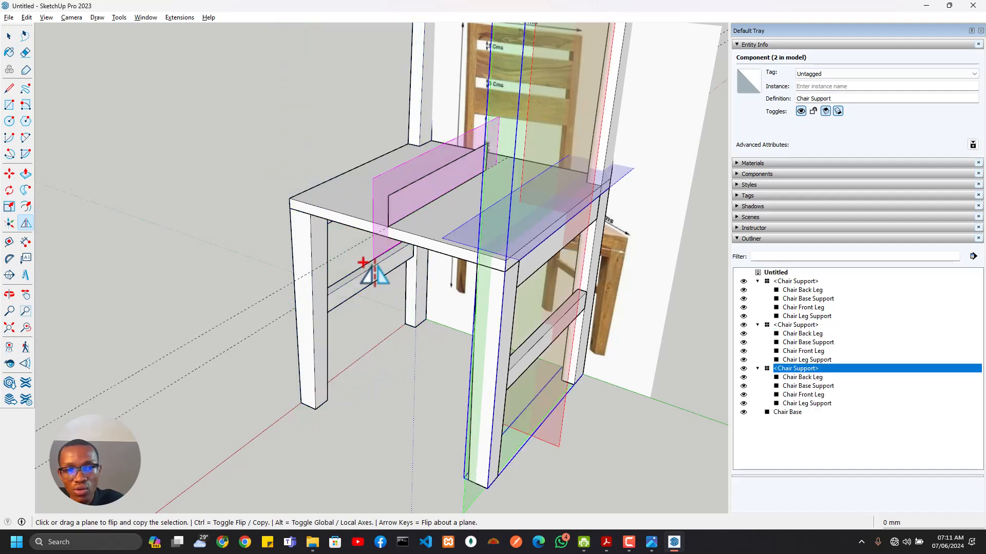
# Delete the upright helper rectangle from the seat
pyautogui.moveTo(370, 263); pyautogui.dragTo(649, 227, button='middle')
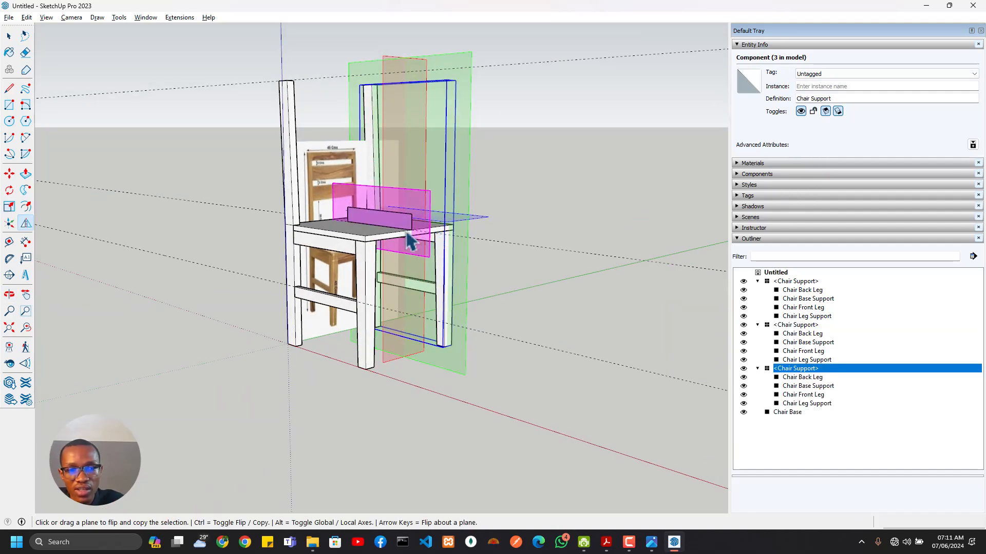
pyautogui.press('space')
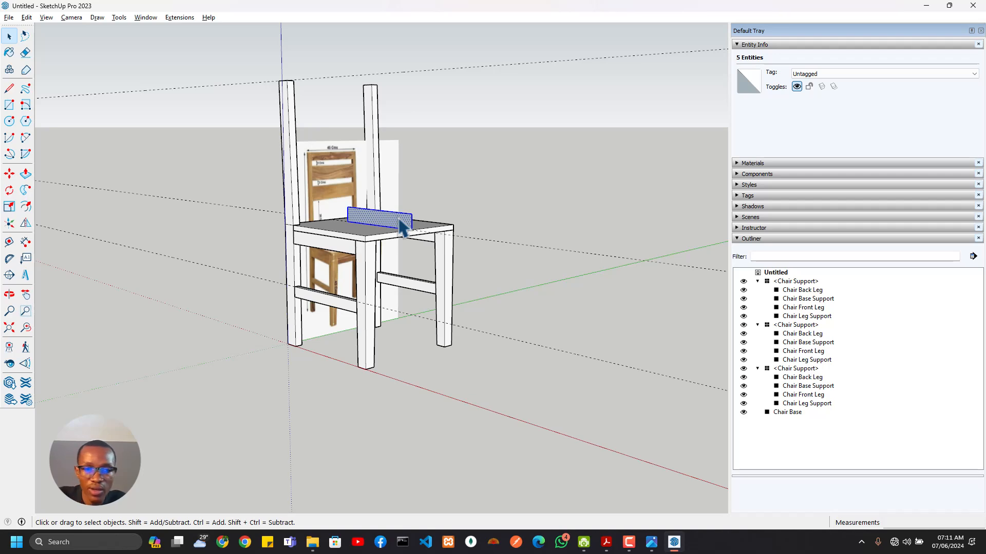
pyautogui.moveTo(402, 226); pyautogui.dragTo(214, 198, button='middle')
pyautogui.press('Delete')
# Draw a 50 by 50 mm square on the back leg's inner side, directly under the seat
pyautogui.scroll(5, 214, 198)
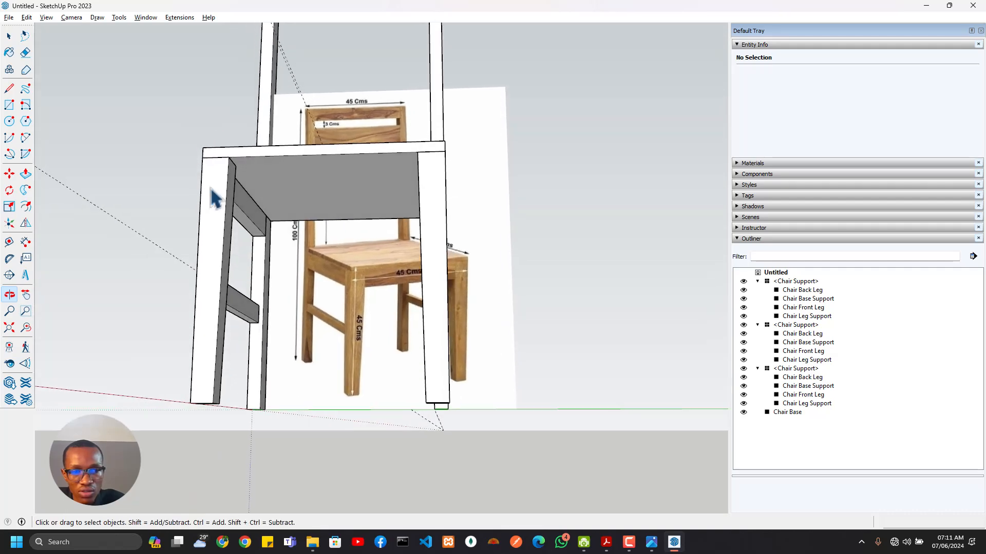
pyautogui.moveTo(307, 281); pyautogui.dragTo(226, 226, button='middle')
pyautogui.press('r')
pyautogui.click(248, 268)
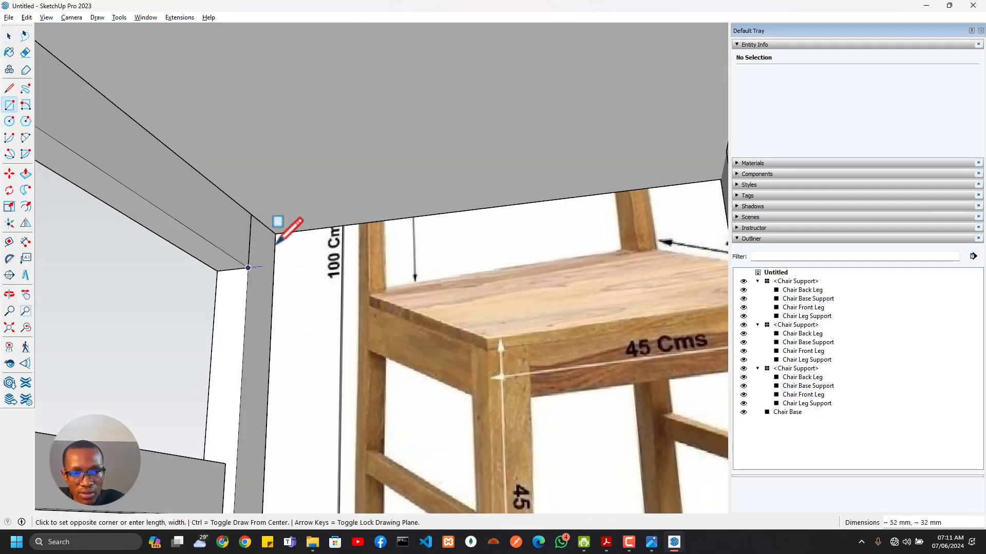
pyautogui.click(275, 234)
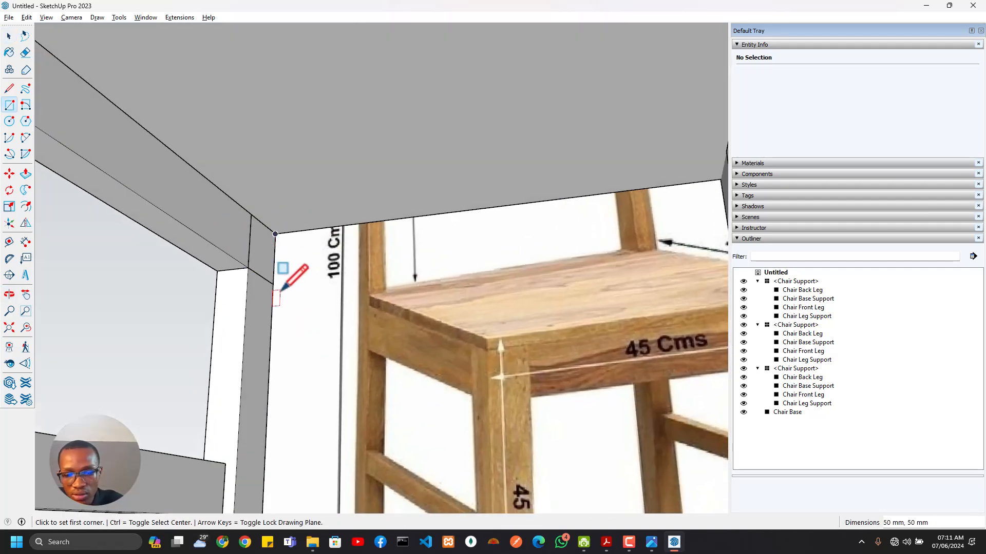
# Extrude the square 390 mm to the opposite back leg with Push/Pull to form the rear seat rail
pyautogui.press('p')
pyautogui.click(259, 272)
pyautogui.scroll(-3, 427, 281)
pyautogui.moveTo(430, 286); pyautogui.dragTo(583, 261, button='middle')
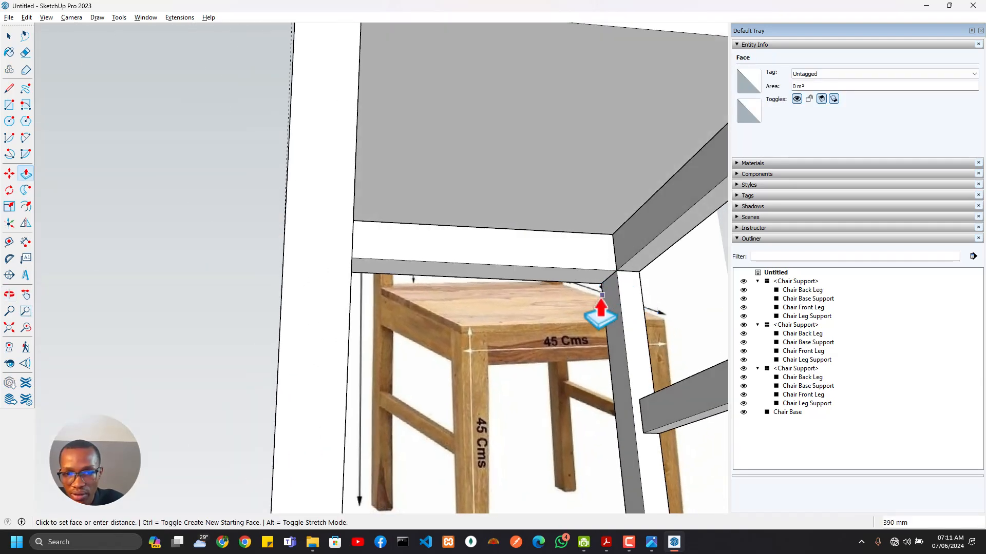
pyautogui.click(616, 343)
# Select all the geometry of the rear seat rail and make it a group
pyautogui.moveTo(616, 342); pyautogui.dragTo(473, 229, button='middle')
pyautogui.press('space')
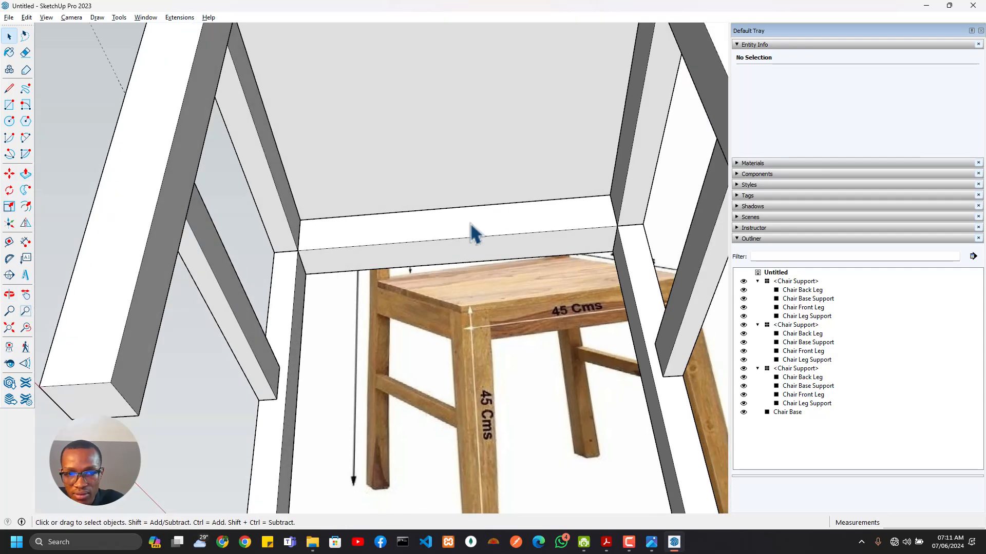
pyautogui.tripleClick(473, 229)
pyautogui.rightClick(471, 226)
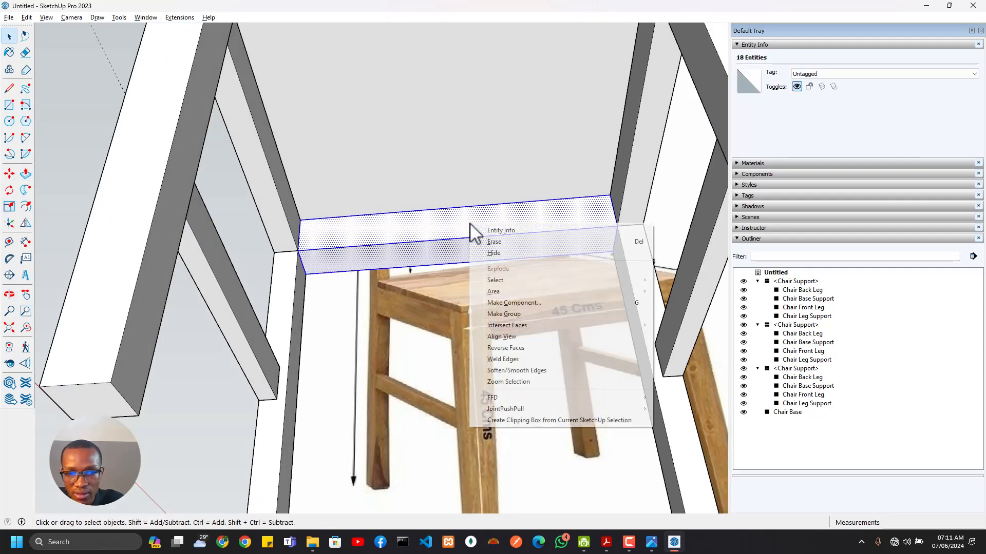
pyautogui.click(522, 314)
pyautogui.scroll(-3, 528, 267)
pyautogui.moveTo(528, 266); pyautogui.dragTo(391, 273, button='middle')
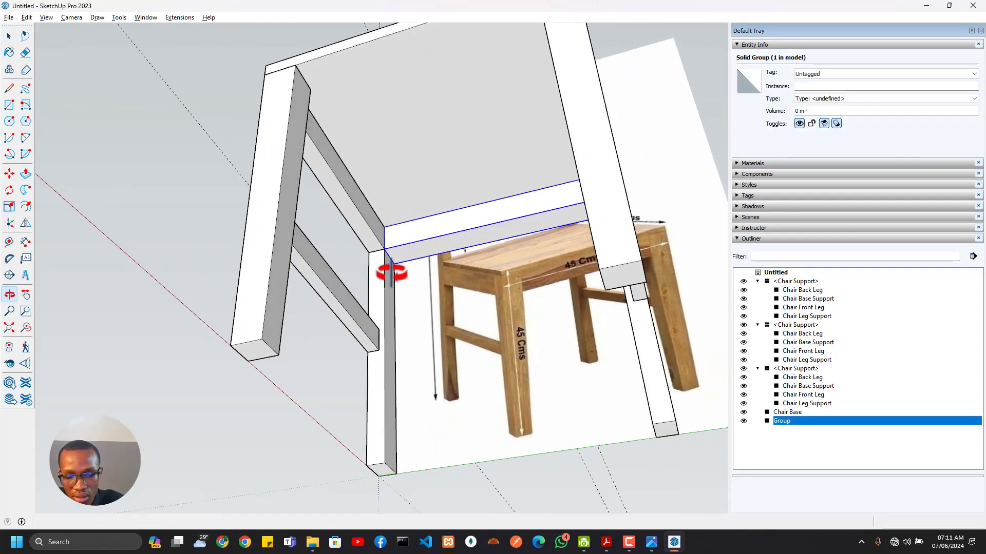
# Copy the rear seat rail group to the front of the seat, placing its corner at the front leg's upper inner corner
pyautogui.press('m')
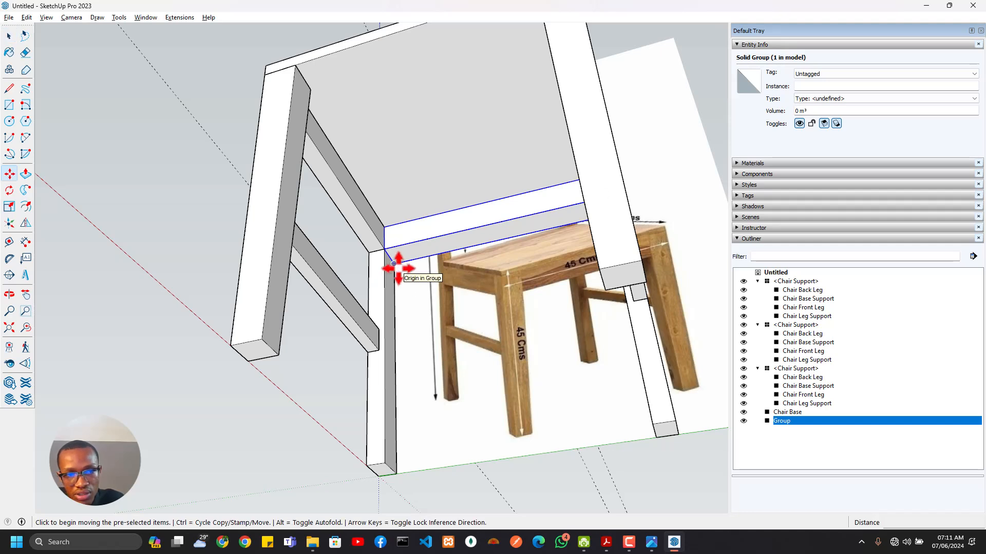
pyautogui.press('ctrl')
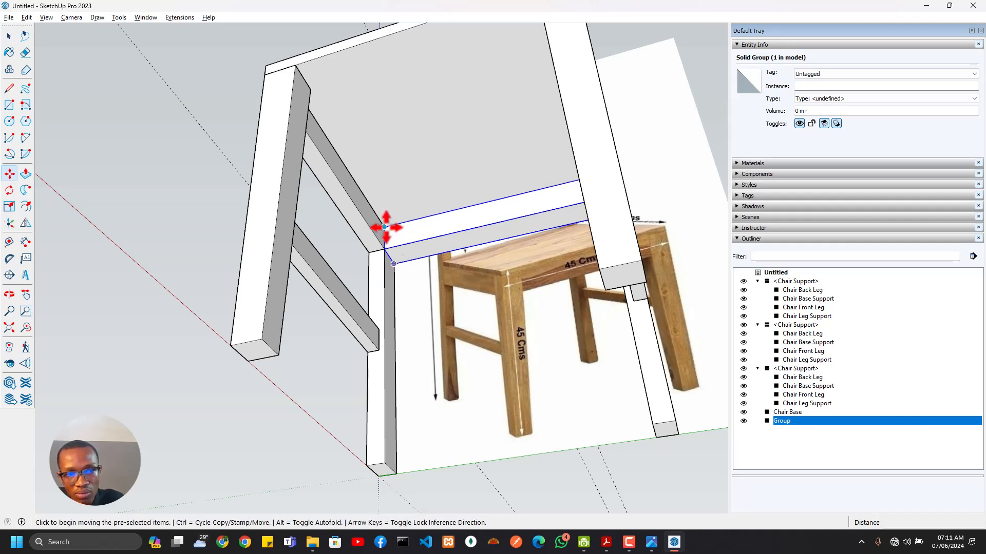
pyautogui.click(383, 228)
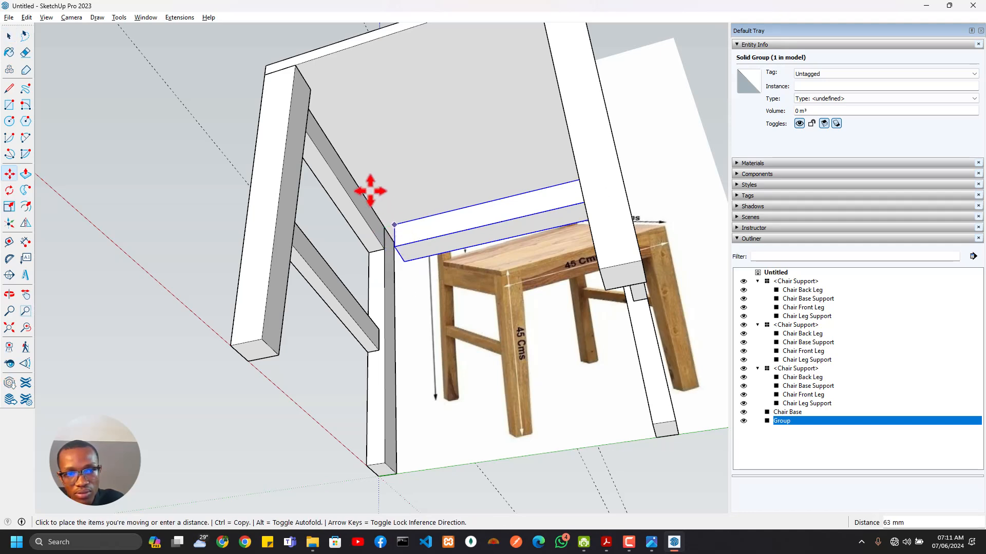
pyautogui.click(293, 66)
pyautogui.moveTo(330, 121); pyautogui.dragTo(227, 280, button='middle')
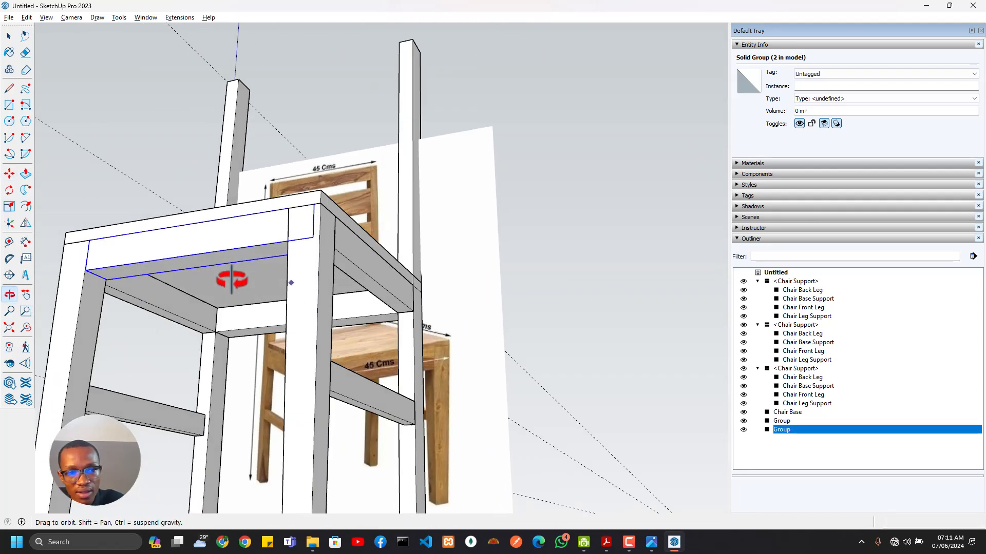
# Shorten the front seat rail copy by 40 mm with Push/Pull so its end meets the front leg's inner side
pyautogui.press('space')
pyautogui.press('p')
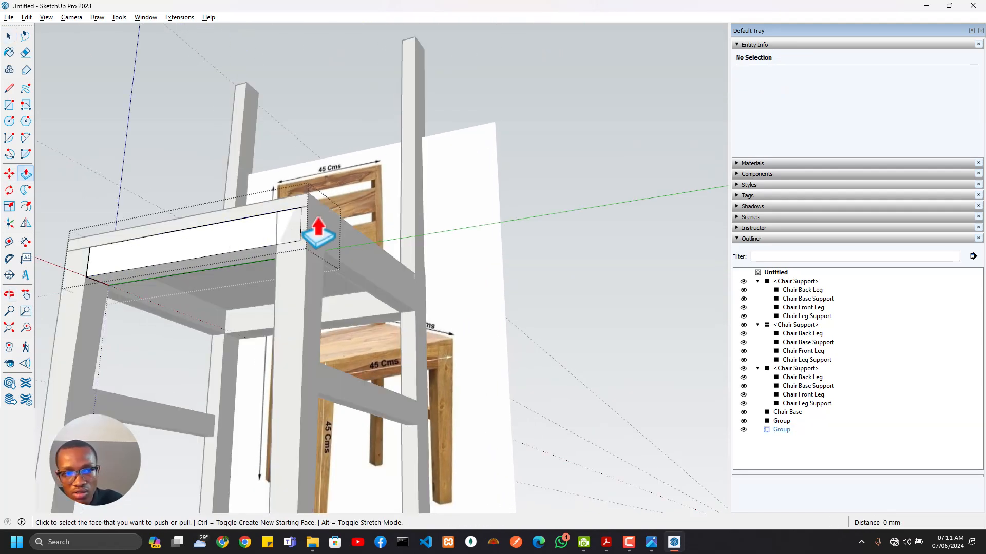
pyautogui.click(310, 245)
pyautogui.click(275, 230)
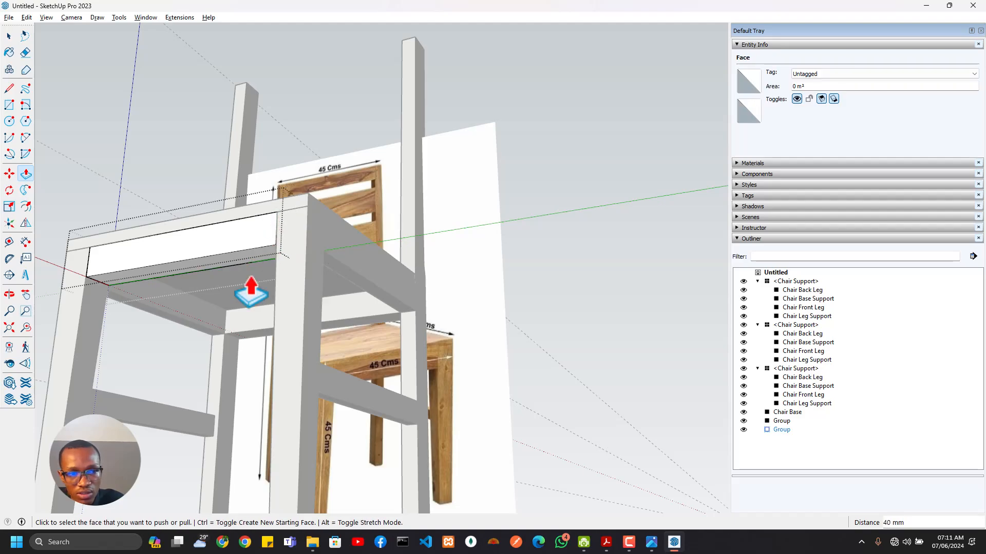
pyautogui.moveTo(249, 286); pyautogui.dragTo(334, 291, button='middle')
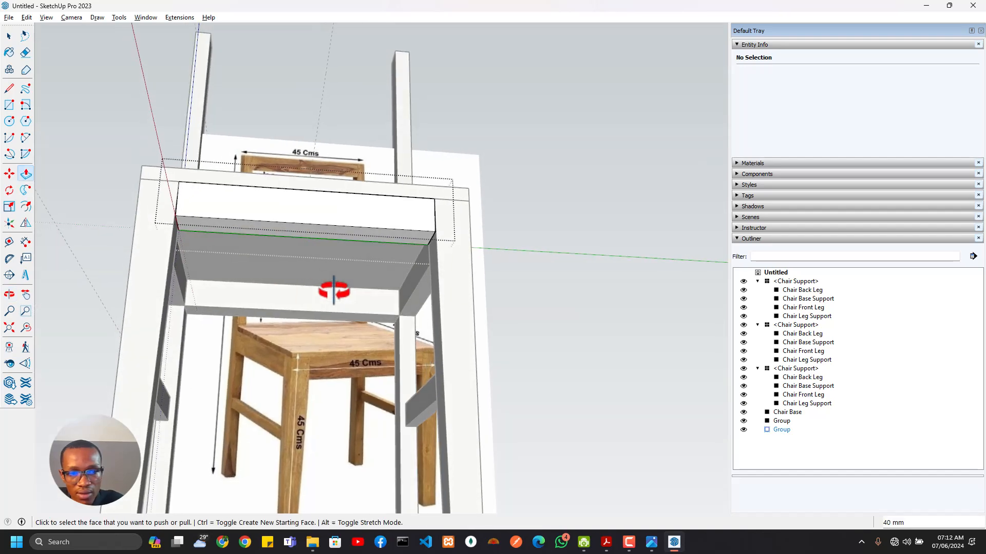
# Name the rear seat rail group "Chair Base Support B"
pyautogui.press('space')
pyautogui.click(369, 222)
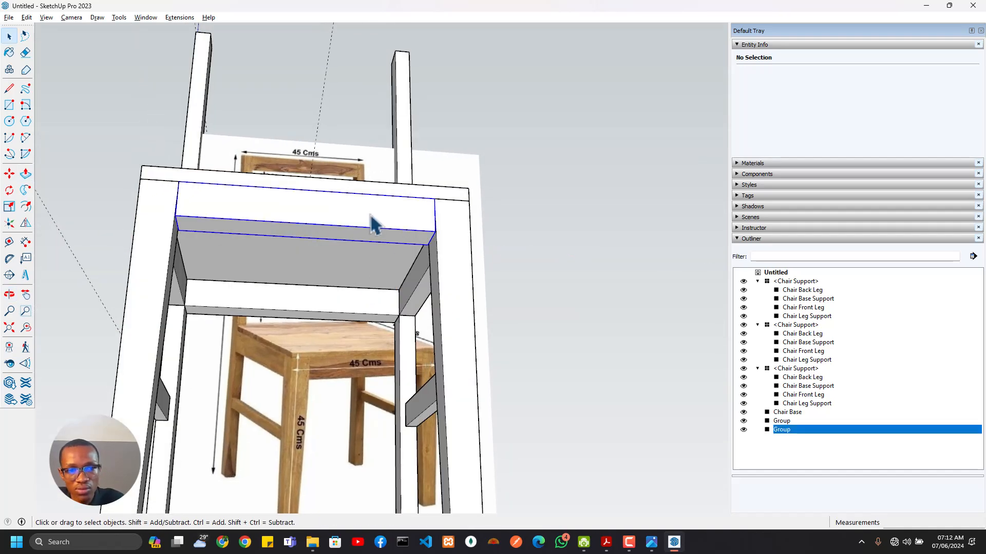
pyautogui.keyDown('ctrl'); pyautogui.click(341, 304); pyautogui.keyUp('ctrl')
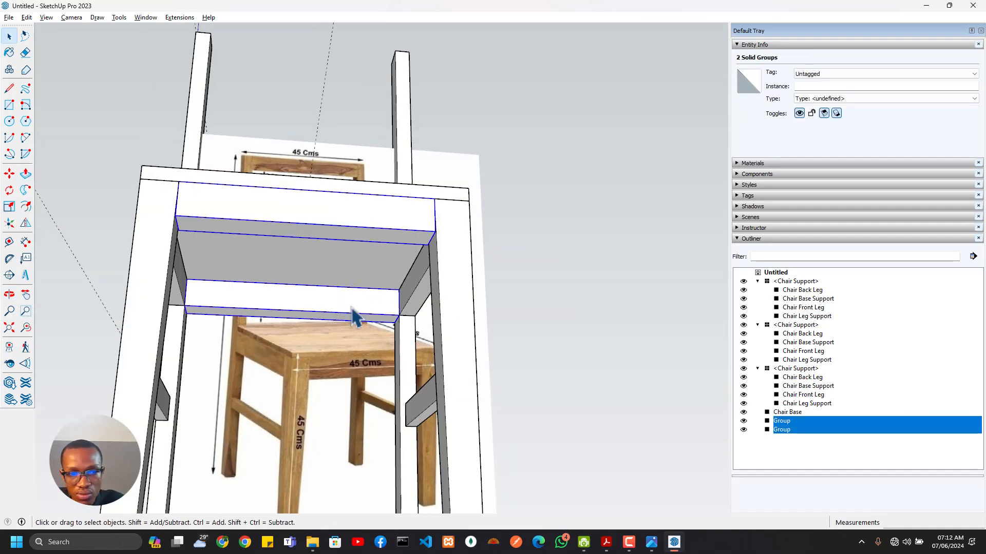
pyautogui.click(351, 308)
pyautogui.rightClick(351, 308)
pyautogui.click(839, 87)
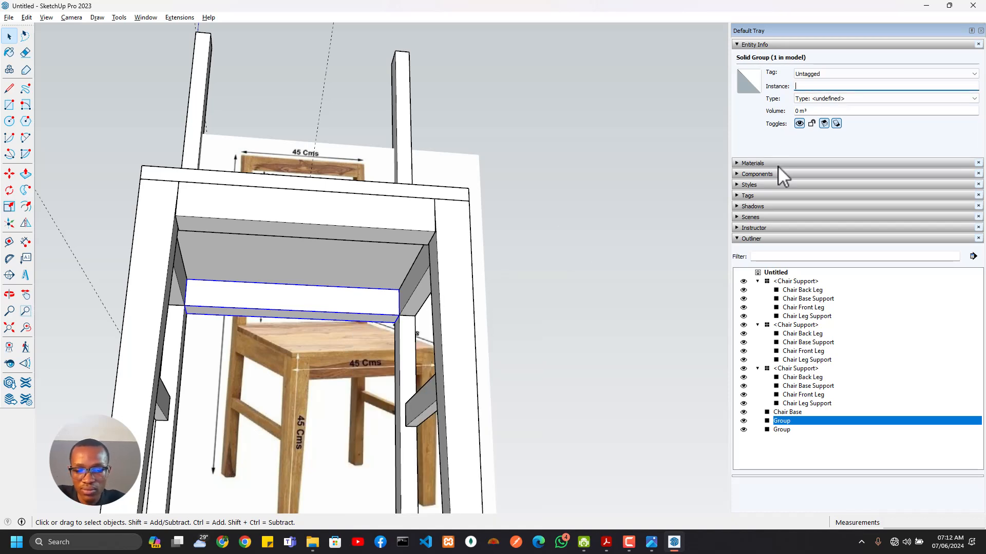
pyautogui.write('Chair ')
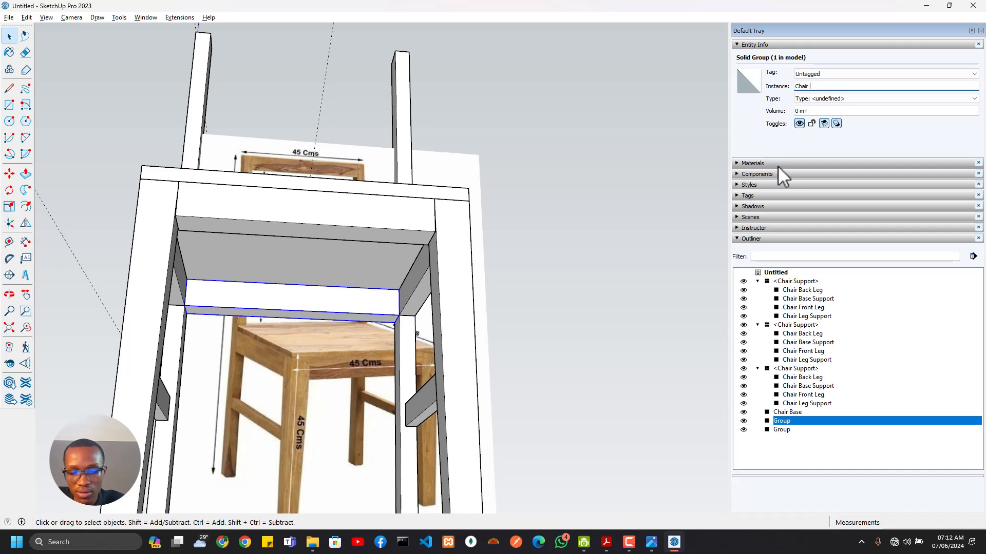
pyautogui.write('Base')
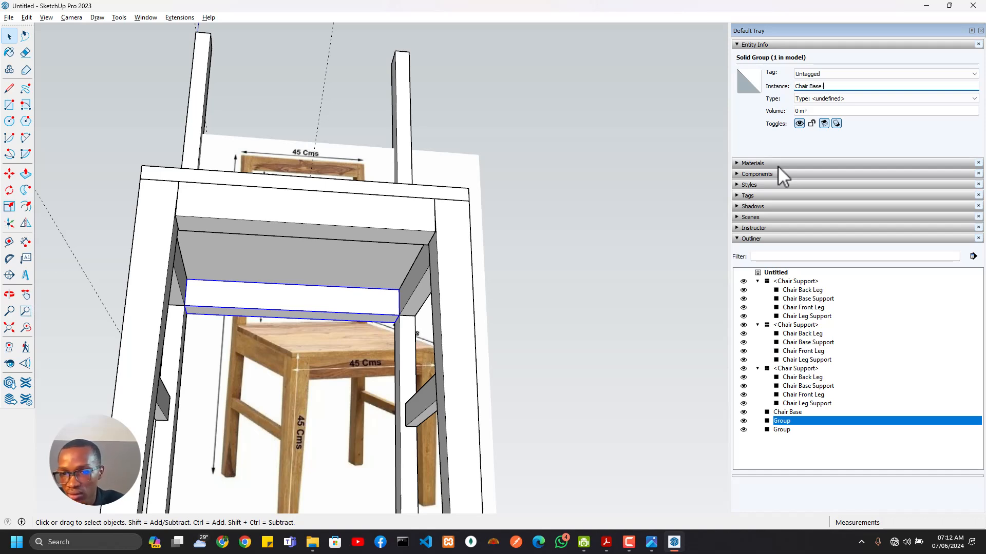
pyautogui.write(' Sup')
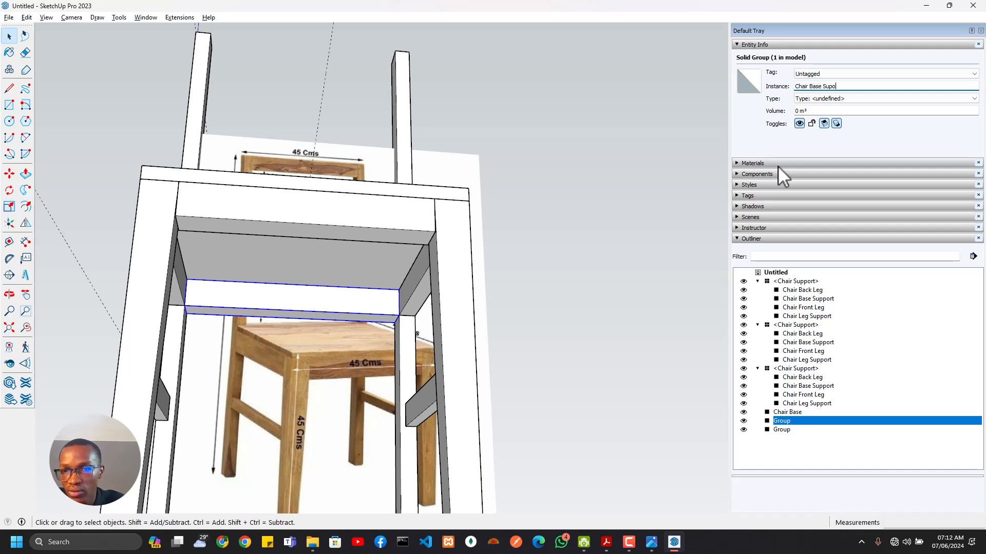
pyautogui.write('port ')
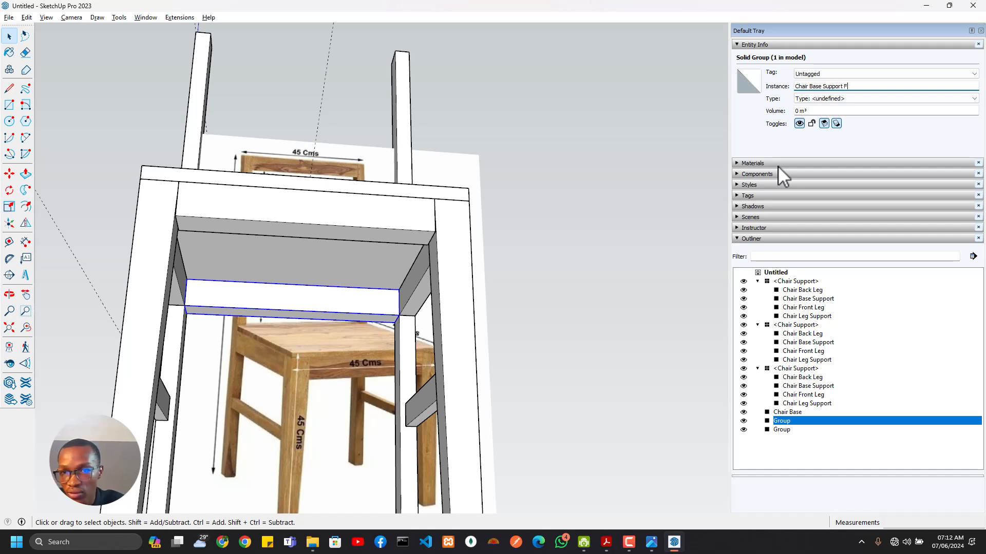
pyautogui.write('F')
pyautogui.press('BackSpace')
pyautogui.write('B')
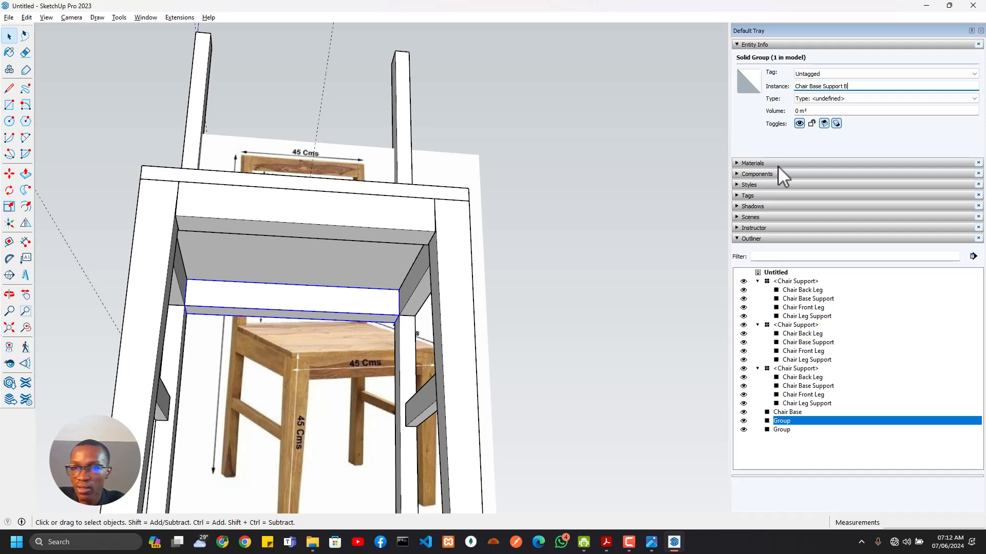
pyautogui.press('Return')
# Name the front seat rail group "Chair Base Support F", reusing the rear rail's name with a different final letter
pyautogui.hotkey('ctrl', 'c')
pyautogui.click(322, 231)
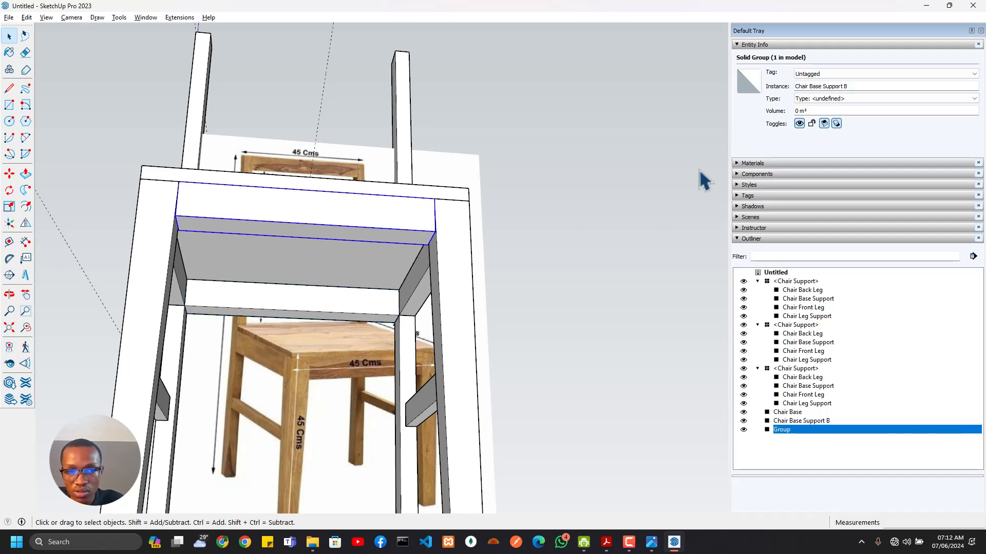
pyautogui.click(851, 88)
pyautogui.hotkey('ctrl', 'v')
pyautogui.press('BackSpace')
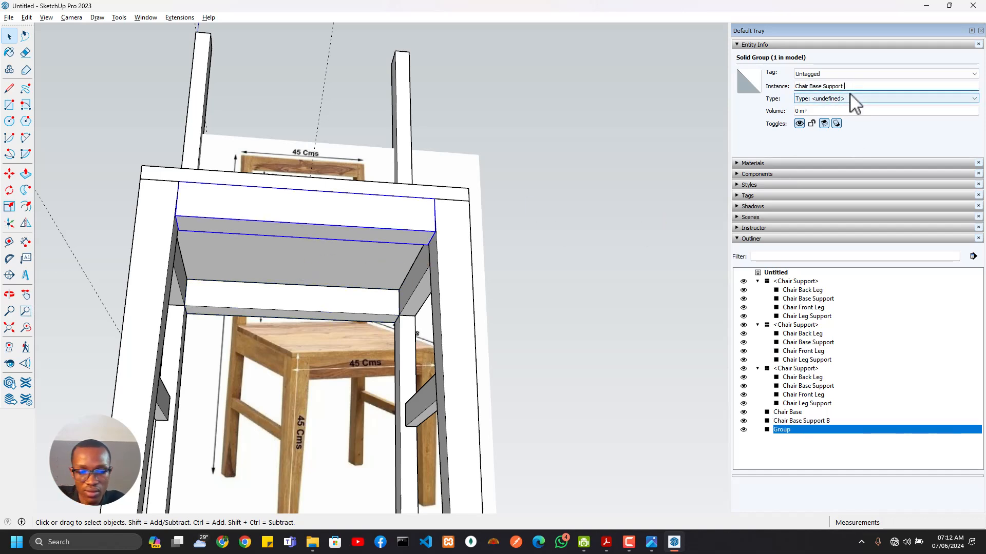
pyautogui.click(521, 308)
pyautogui.scroll(-3, 522, 312)
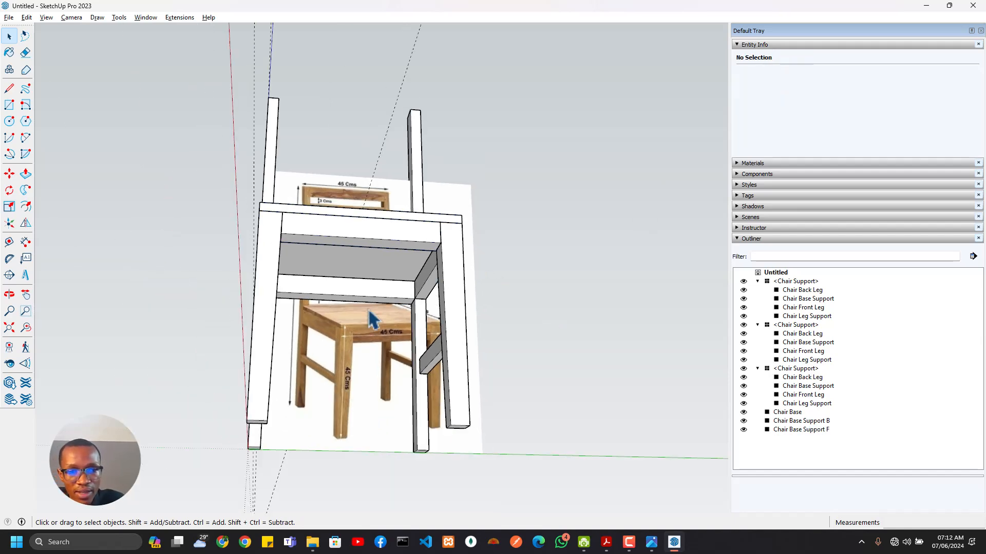
# Examine the backrest slats and their dimensions in the reference image and compare them with the chair model's back legs
pyautogui.moveTo(369, 318)
pyautogui.mouseDown(button='middle')
pyautogui.moveTo(598, 433)
pyautogui.moveTo(437, 468)
pyautogui.mouseUp(button='middle')
pyautogui.hotkey('alt', 'Tab')
pyautogui.hotkey('alt', 'Tab')
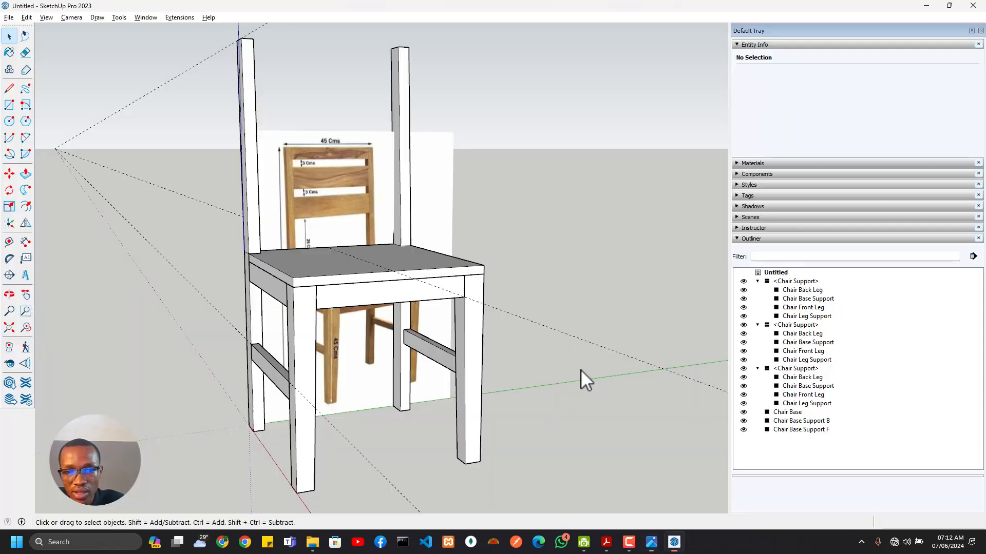
pyautogui.hotkey('alt', 'Tab')
pyautogui.hotkey('alt', 'Tab')
pyautogui.scroll(-2, 520, 331)
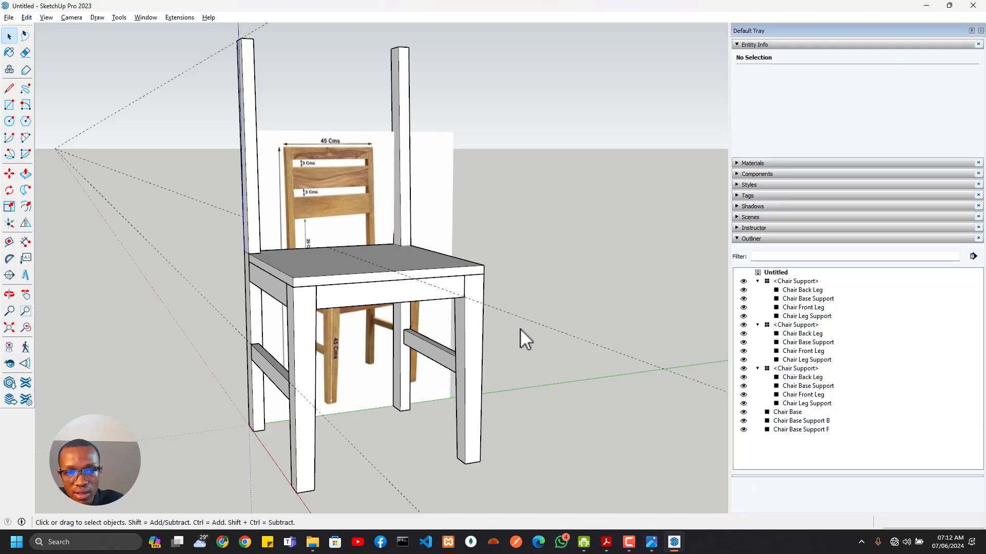
pyautogui.moveTo(479, 319)
pyautogui.mouseDown(button='middle')
pyautogui.moveTo(308, 279)
pyautogui.moveTo(205, 275)
pyautogui.moveTo(464, 257)
pyautogui.moveTo(389, 254)
pyautogui.moveTo(359, 279)
pyautogui.moveTo(429, 345)
pyautogui.mouseUp(button='middle')
pyautogui.hotkey('alt', 'Tab')
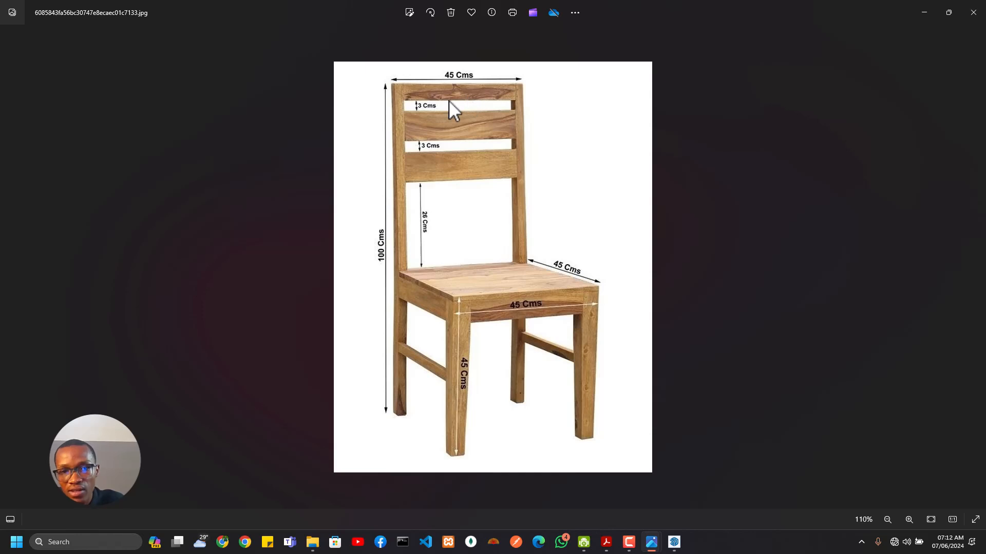
pyautogui.hotkey('alt', 'Tab')
pyautogui.moveTo(378, 248); pyautogui.dragTo(451, 324, button='middle')
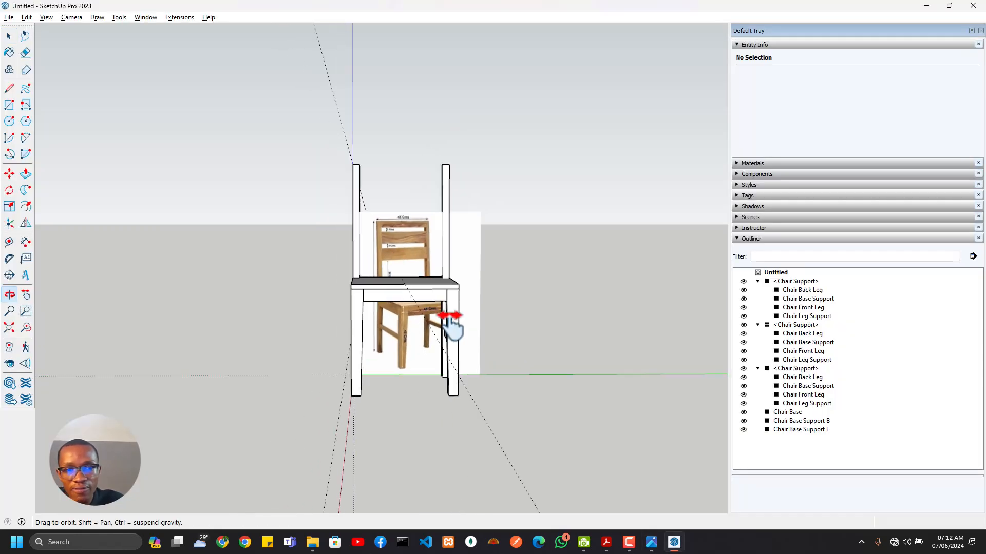
pyautogui.scroll(5, 524, 359)
pyautogui.moveTo(424, 272); pyautogui.dragTo(287, 296, button='middle')
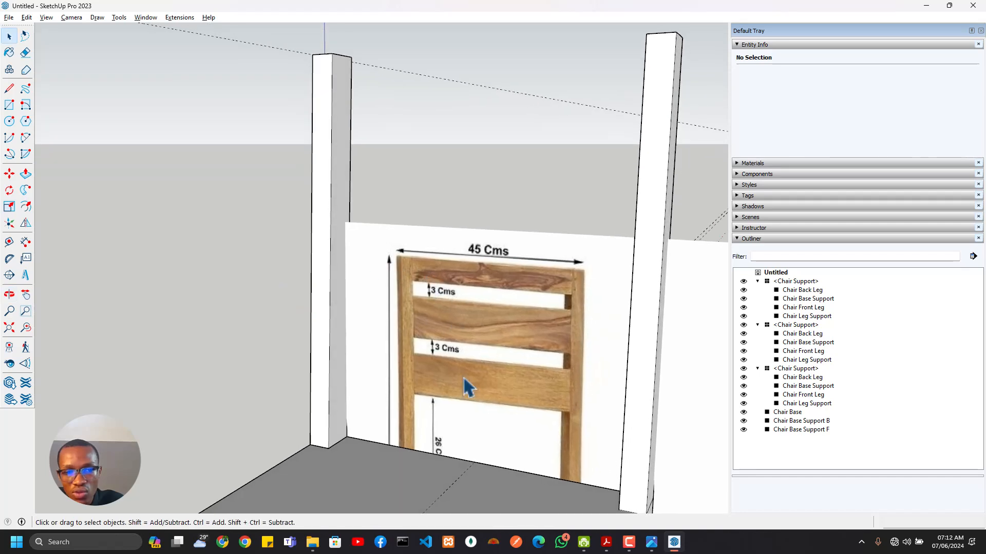
pyautogui.scroll(-3, 441, 454)
pyautogui.hotkey('alt', 'Tab')
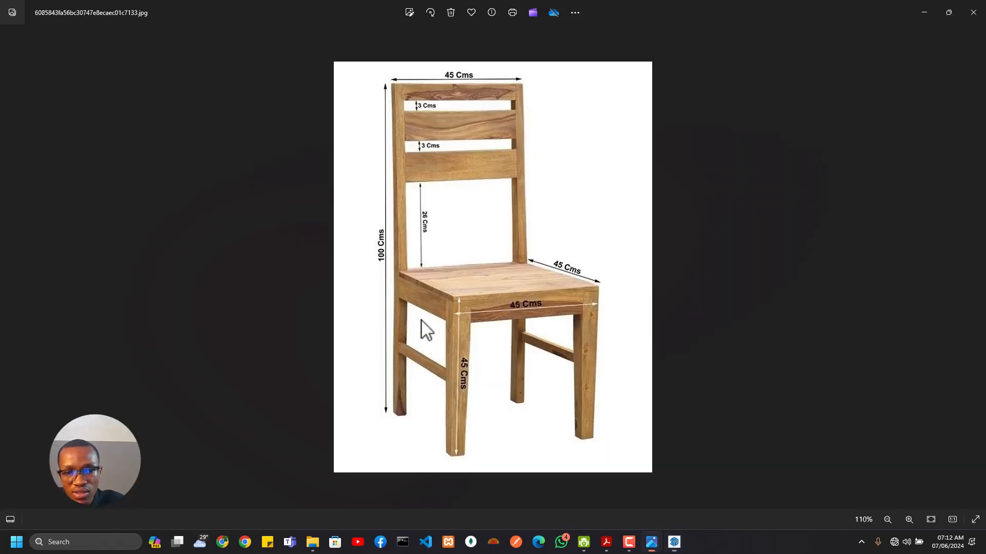
pyautogui.hotkey('alt', 'Tab')
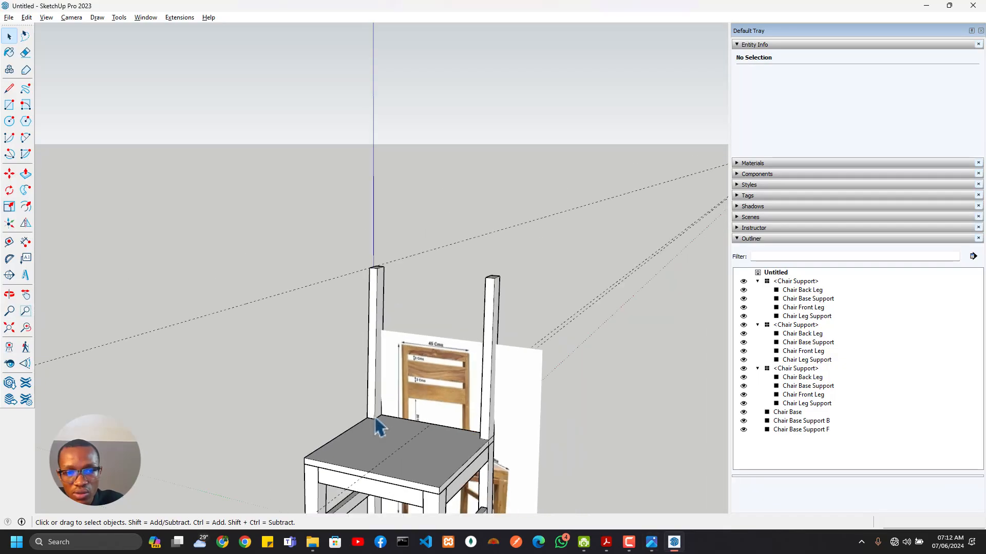
# Place a guide 26 cm above the seat, parallel to its rear edge, with the Tape Measure tool
pyautogui.moveTo(386, 365); pyautogui.dragTo(318, 380, button='middle')
pyautogui.scroll(5, 360, 334)
pyautogui.press('t')
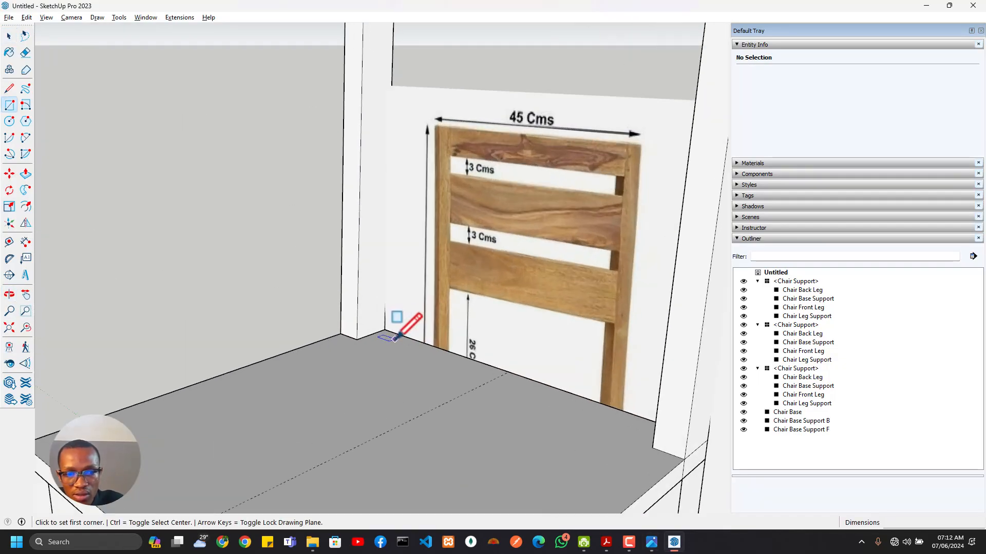
pyautogui.click(421, 341)
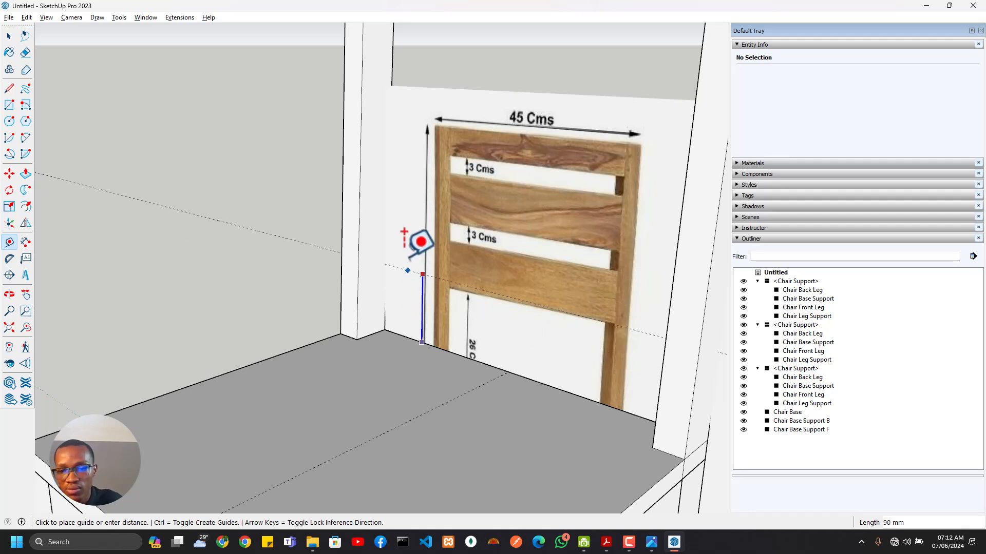
pyautogui.write('26')
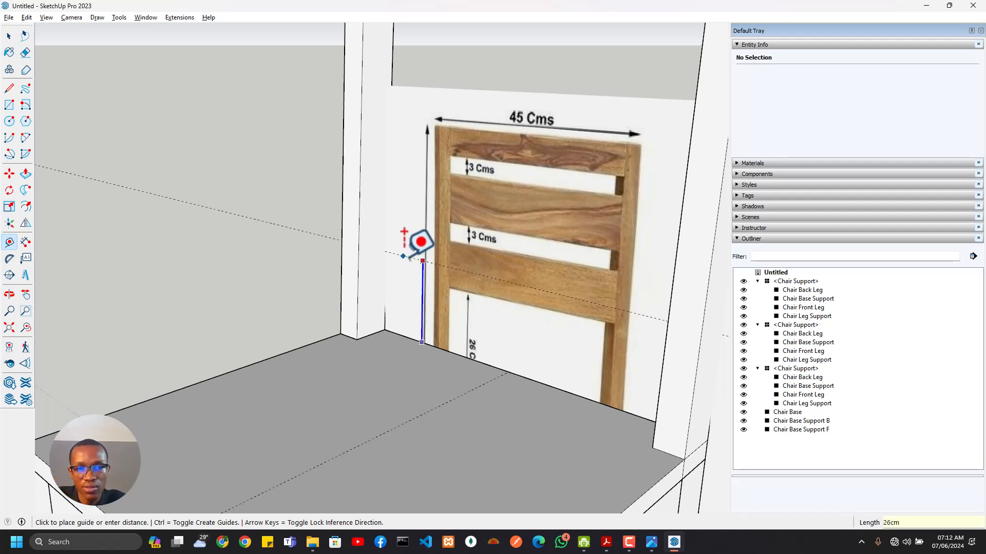
pyautogui.write('cm')
pyautogui.press('Return')
# Measure from the back leg's top edge down to the 26 cm guide, placing another guide at that height
pyautogui.moveTo(478, 263); pyautogui.dragTo(505, 255, button='middle')
pyautogui.press('space')
pyautogui.moveTo(464, 218); pyautogui.dragTo(264, 279, button='middle')
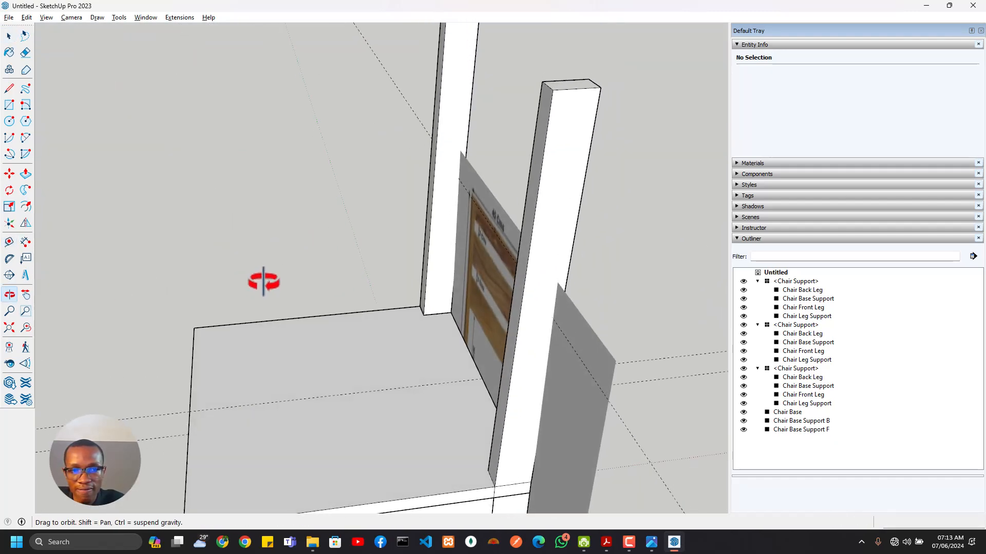
pyautogui.scroll(-3, 396, 302)
pyautogui.scroll(4, 420, 294)
pyautogui.scroll(-4, 420, 293)
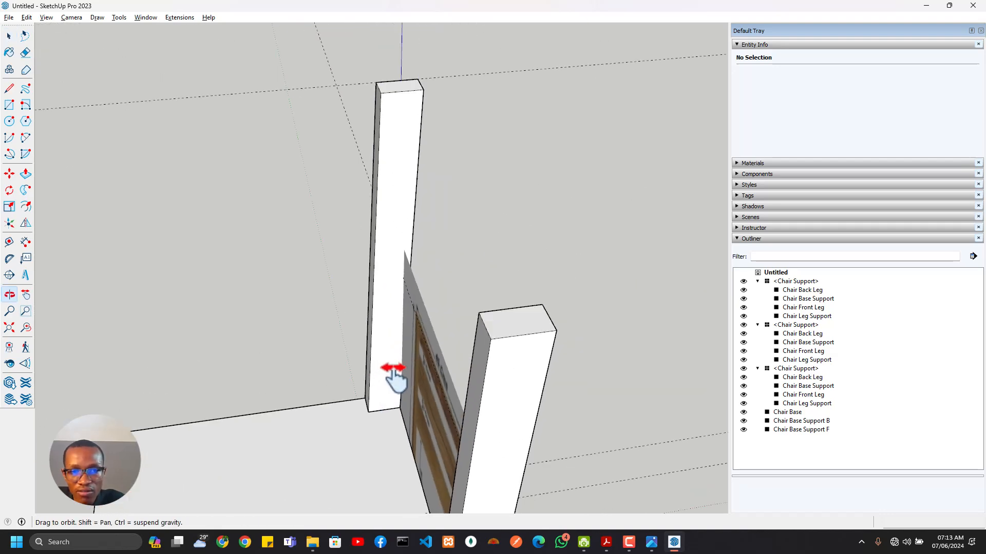
pyautogui.moveTo(392, 374); pyautogui.dragTo(392, 291, button='middle')
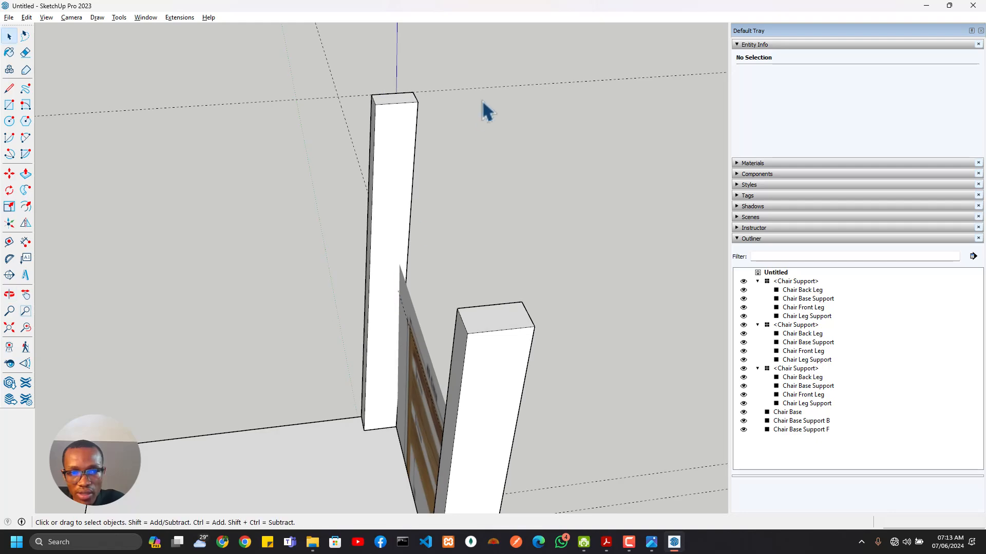
pyautogui.press('t')
pyautogui.click(407, 102)
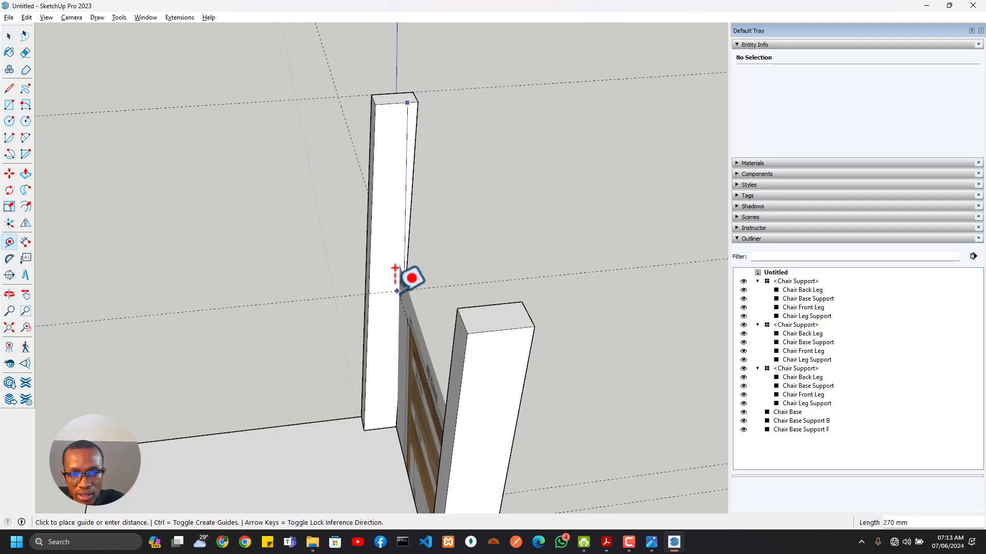
# Draw a rectangle 45 mm high and 30 mm wide at the upper corner of the back leg's inner face
pyautogui.moveTo(409, 282); pyautogui.dragTo(513, 148, button='middle')
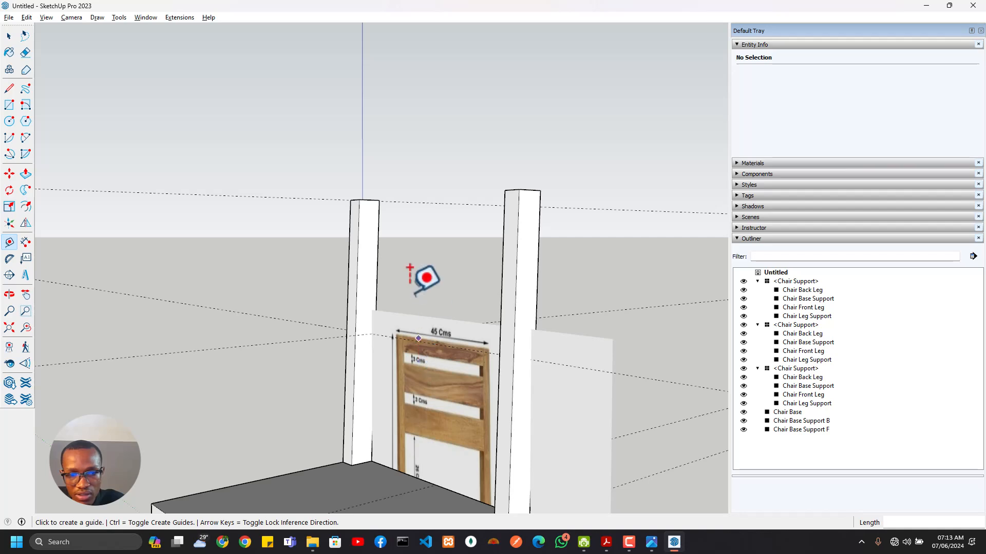
pyautogui.scroll(2, 374, 194)
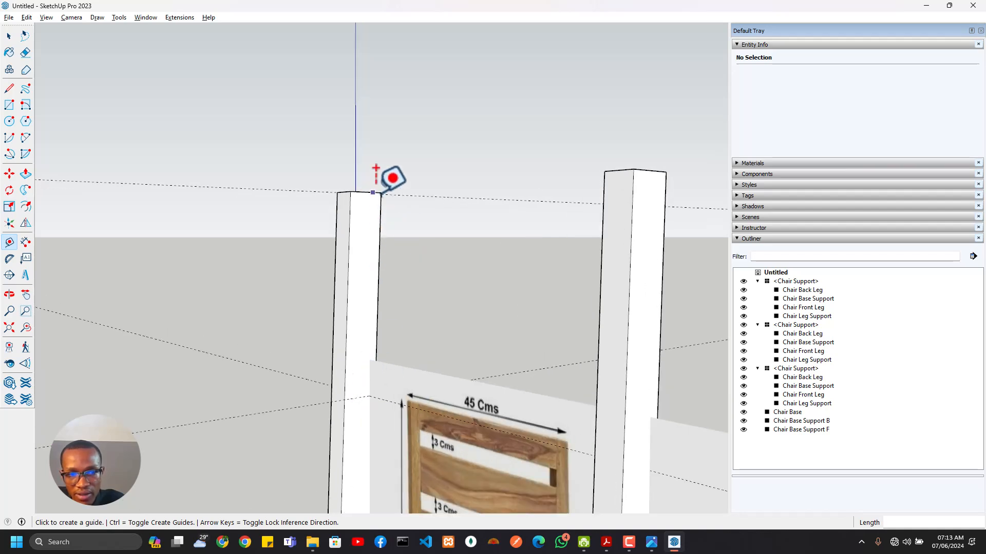
pyautogui.press('r')
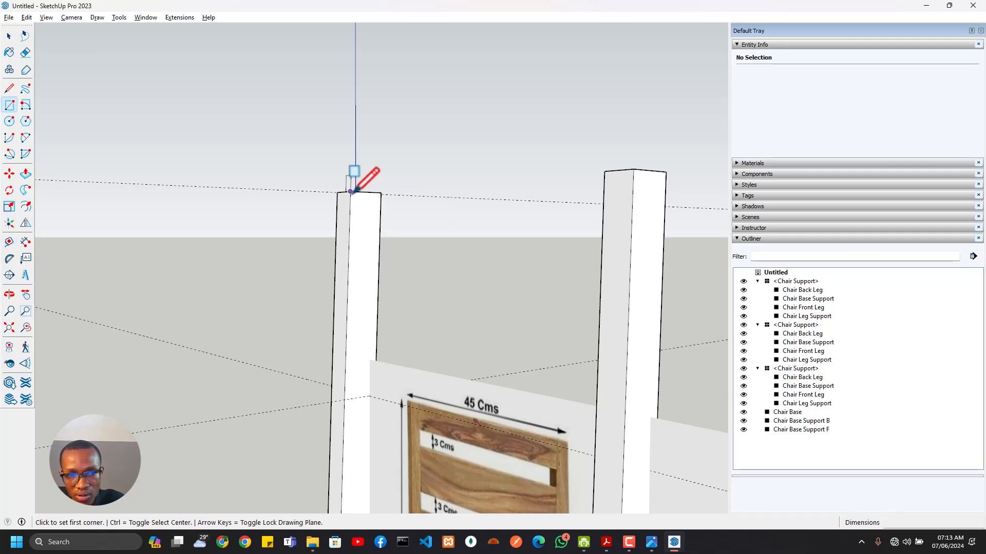
pyautogui.click(350, 192)
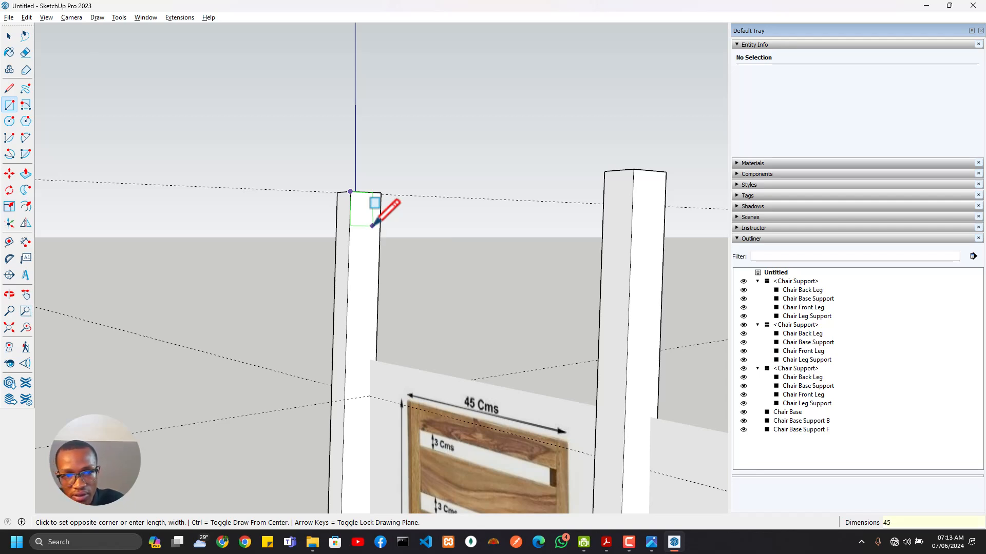
pyautogui.press('Return')
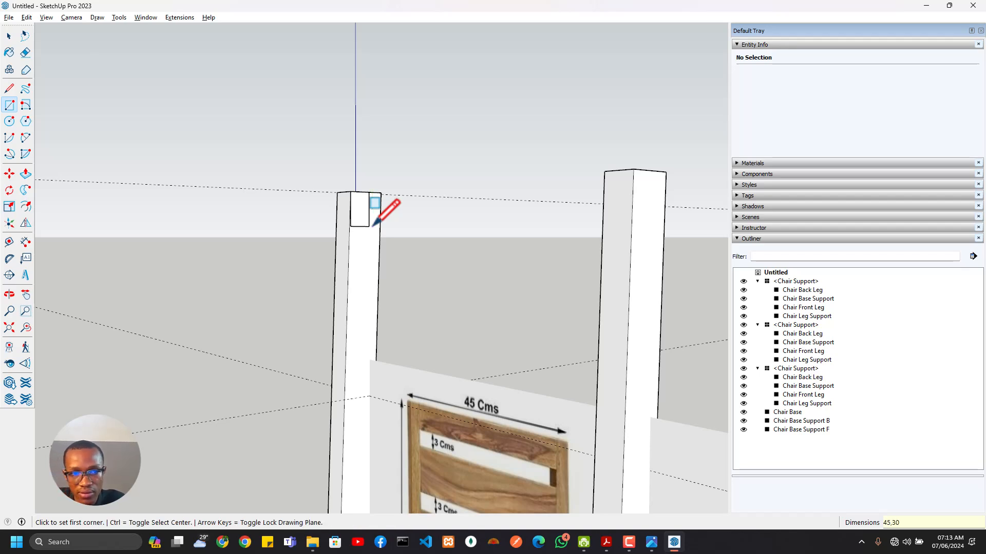
# Extrude the 45 by 30 mm rectangle across to the opposite back leg and make the resulting top slat a group
pyautogui.press('p')
pyautogui.click(354, 216)
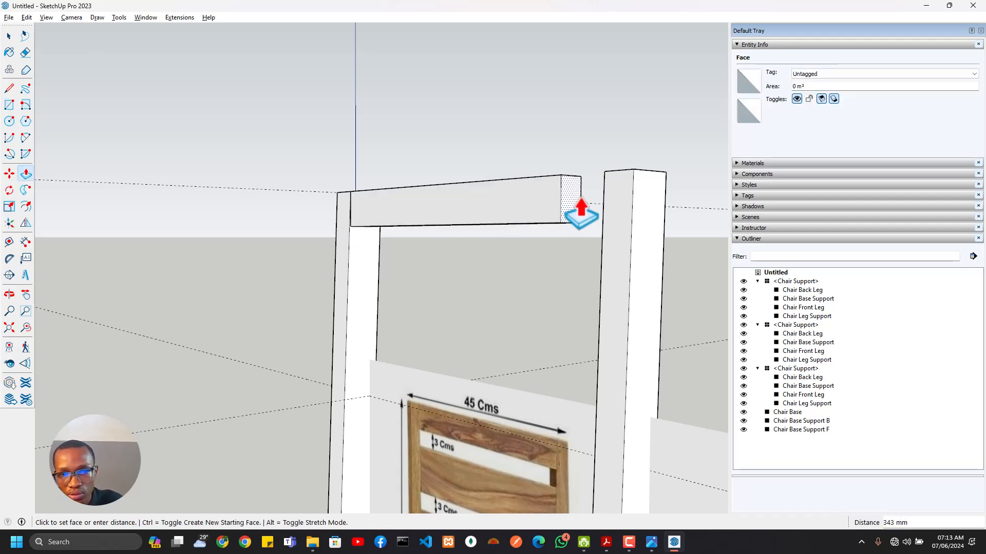
pyautogui.click(606, 189)
pyautogui.moveTo(576, 215); pyautogui.dragTo(352, 246, button='middle')
pyautogui.press('space')
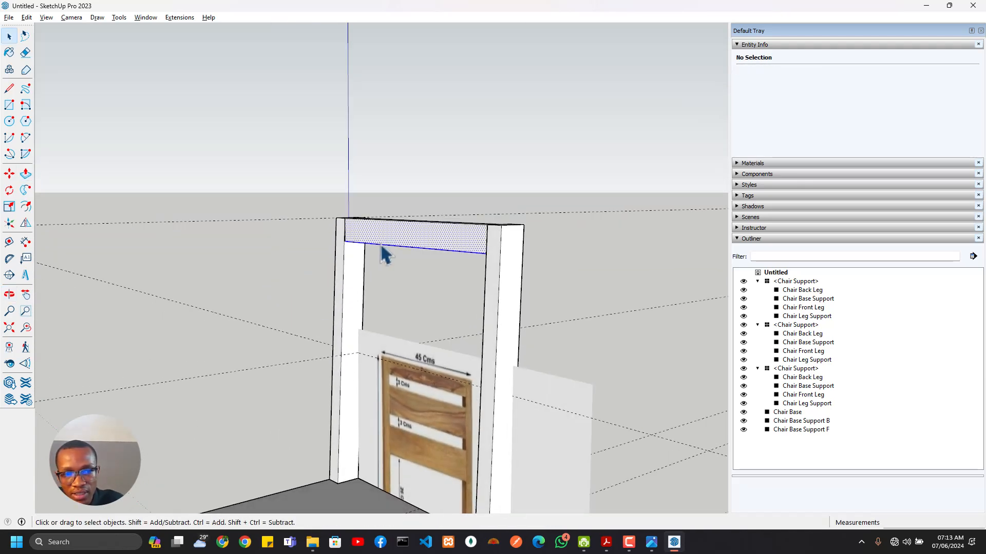
pyautogui.rightClick(379, 242)
pyautogui.click(431, 334)
# Place a guide 3 cm below the top slat's lower edge with the Tape Measure tool
pyautogui.moveTo(374, 309); pyautogui.dragTo(341, 260, button='middle')
pyautogui.press('t')
pyautogui.scroll(4, 341, 260)
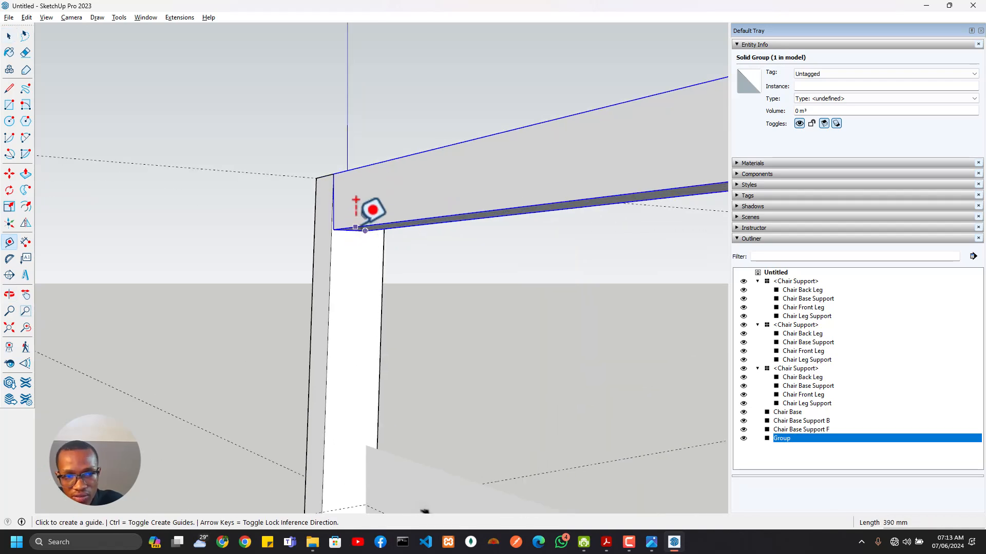
pyautogui.click(351, 228)
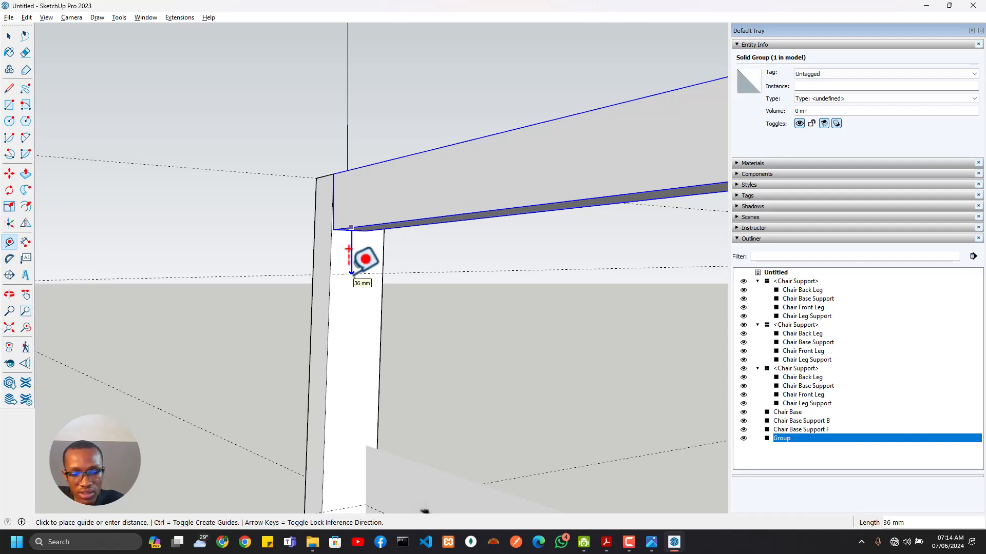
pyautogui.write('3cm')
pyautogui.press('Return')
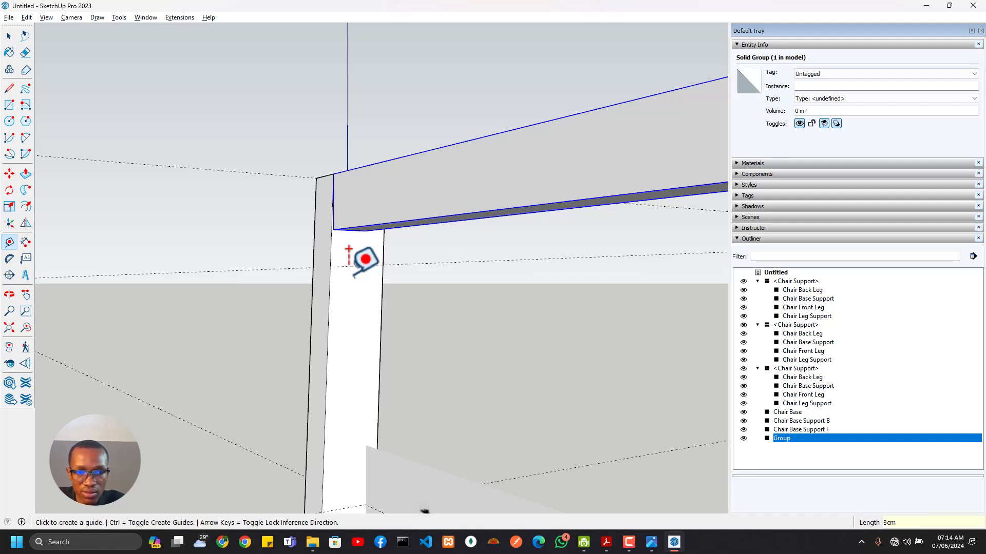
# Draw a rectangle on the back leg's inner face from the 3 cm guide down to the 26 cm guide above the seat
pyautogui.scroll(-2, 329, 293)
pyautogui.moveTo(321, 285); pyautogui.dragTo(351, 367, button='middle')
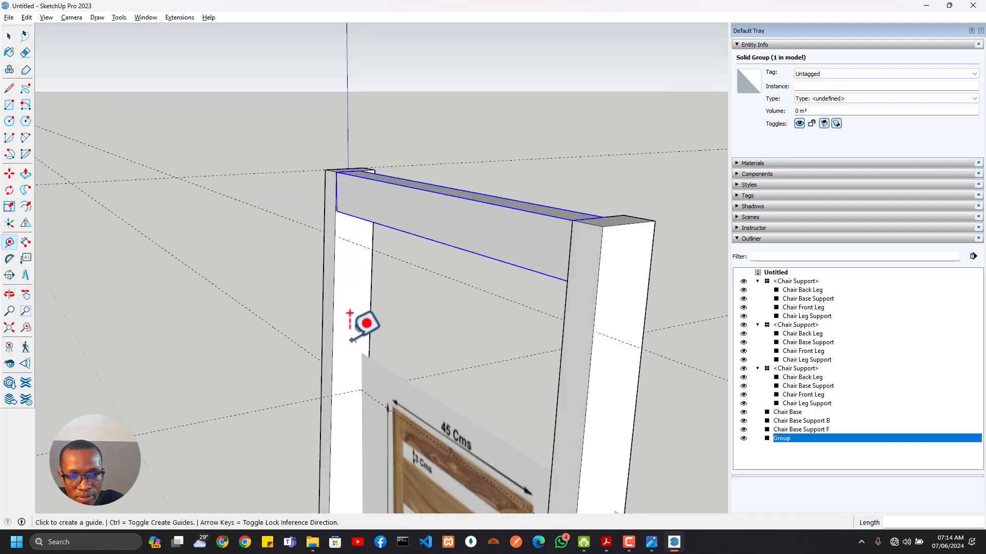
pyautogui.scroll(-1, 351, 313)
pyautogui.press('r')
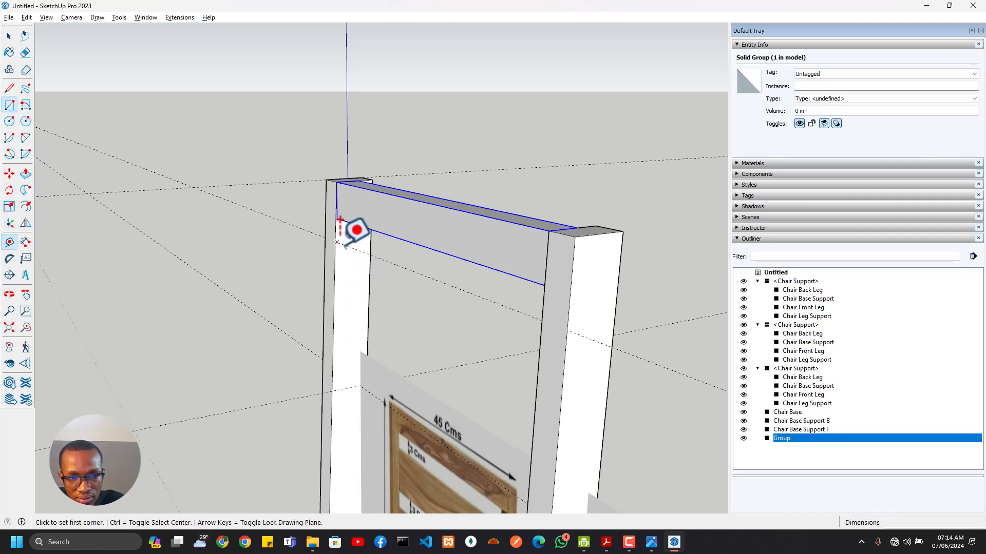
pyautogui.click(337, 242)
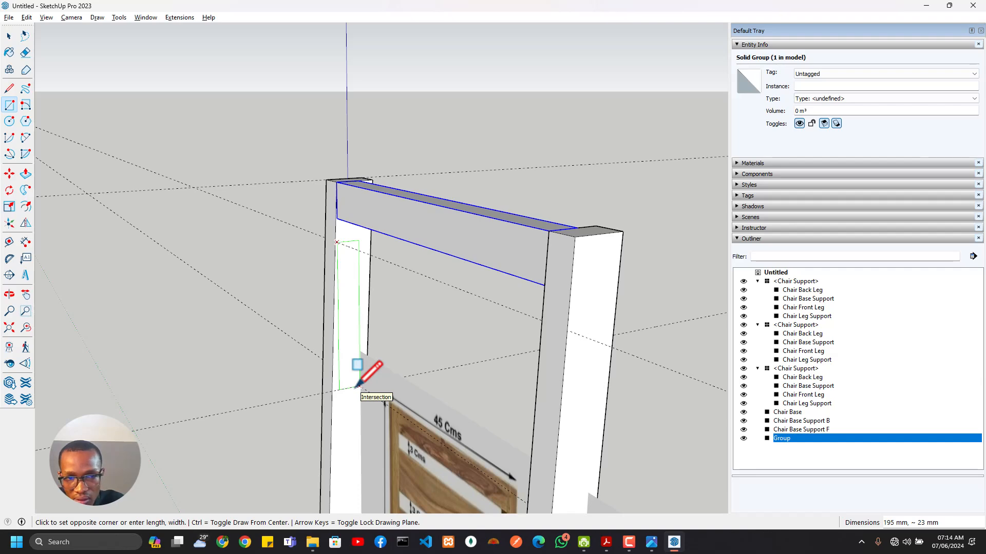
pyautogui.moveTo(356, 369); pyautogui.dragTo(363, 268, button='middle')
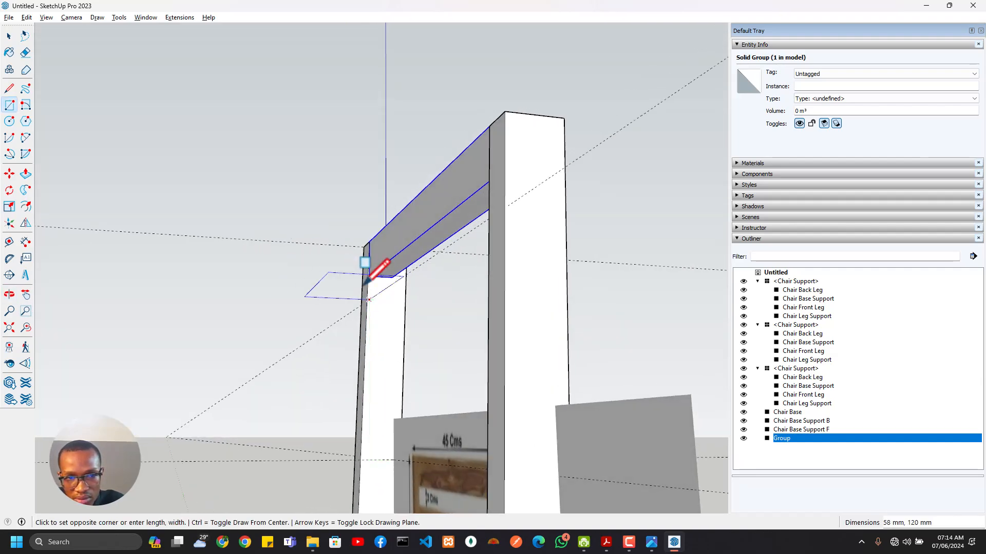
pyautogui.click(389, 459)
# Extrude the tall rectangle across to the opposite back leg and bring the panel's face flush with the top slat
pyautogui.moveTo(422, 308); pyautogui.dragTo(288, 329, button='middle')
pyautogui.press('p')
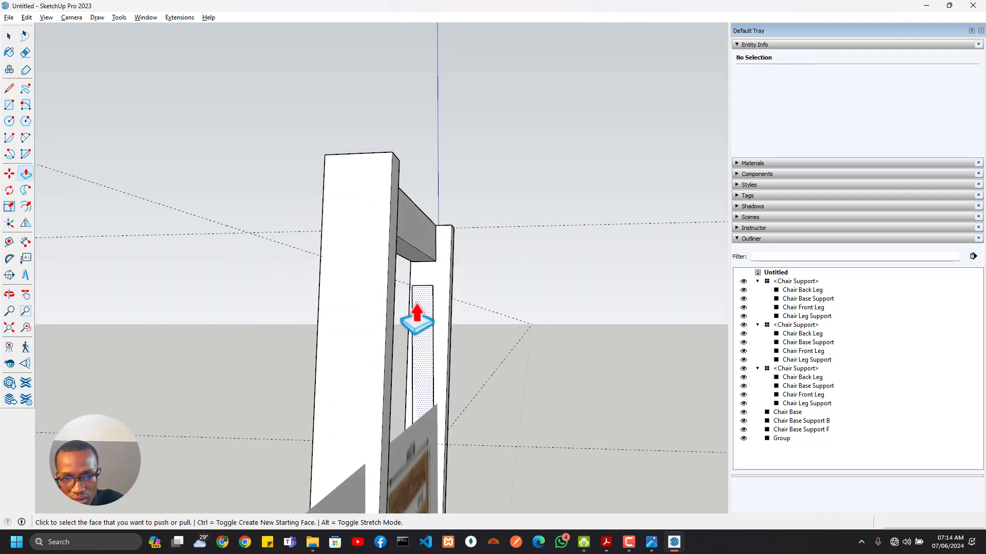
pyautogui.click(405, 313)
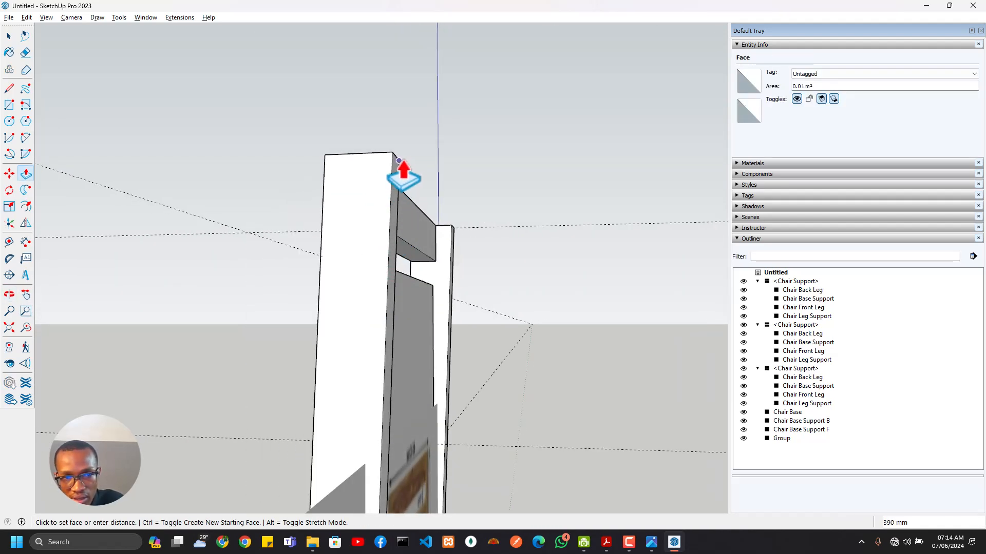
pyautogui.click(403, 169)
pyautogui.moveTo(436, 282); pyautogui.dragTo(466, 314, button='middle')
pyautogui.click(437, 323)
pyautogui.click(438, 260)
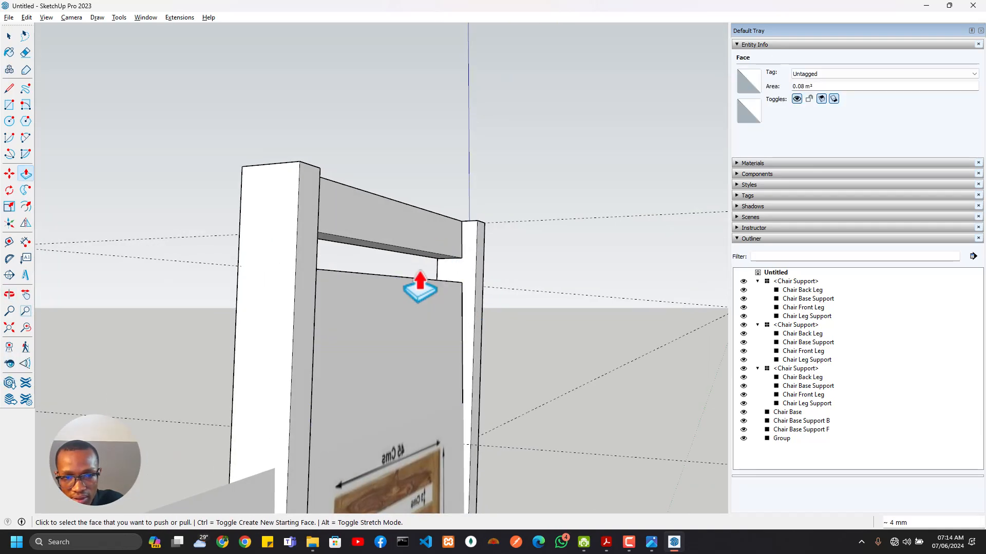
pyautogui.moveTo(418, 288); pyautogui.dragTo(385, 392, button='middle')
# Place a guide at the backrest panel's mid-height and another guide 1.5 cm above it
pyautogui.press('t')
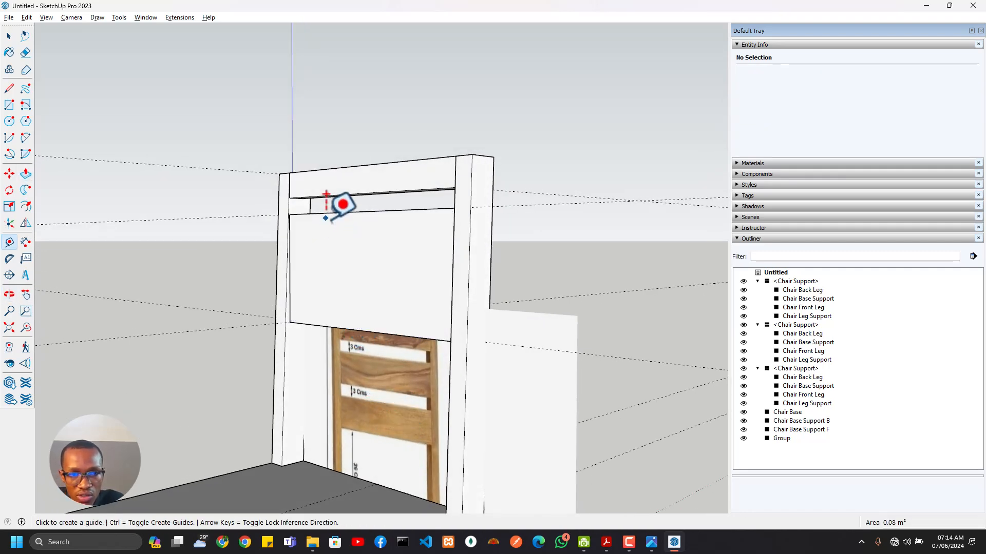
pyautogui.click(332, 213)
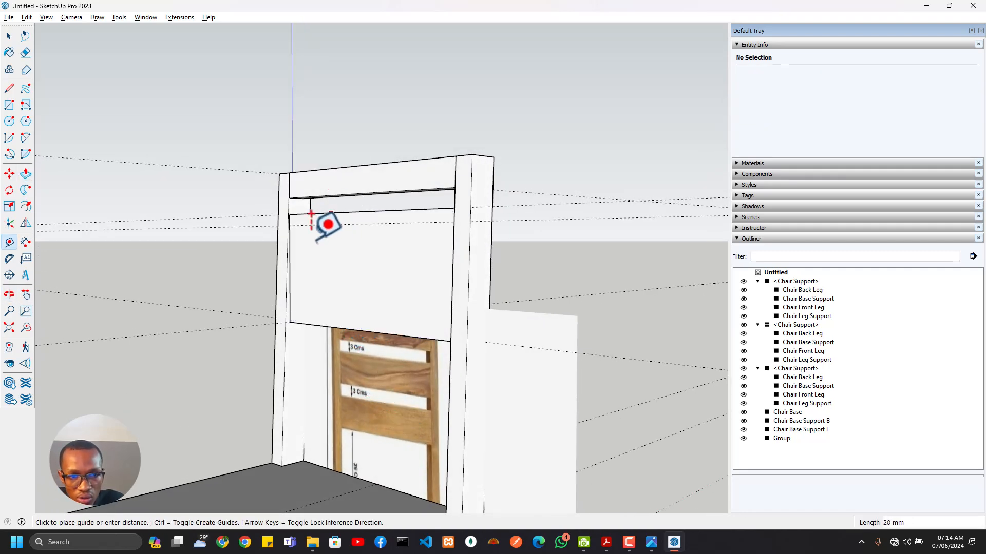
pyautogui.scroll(3, 296, 265)
pyautogui.click(300, 262)
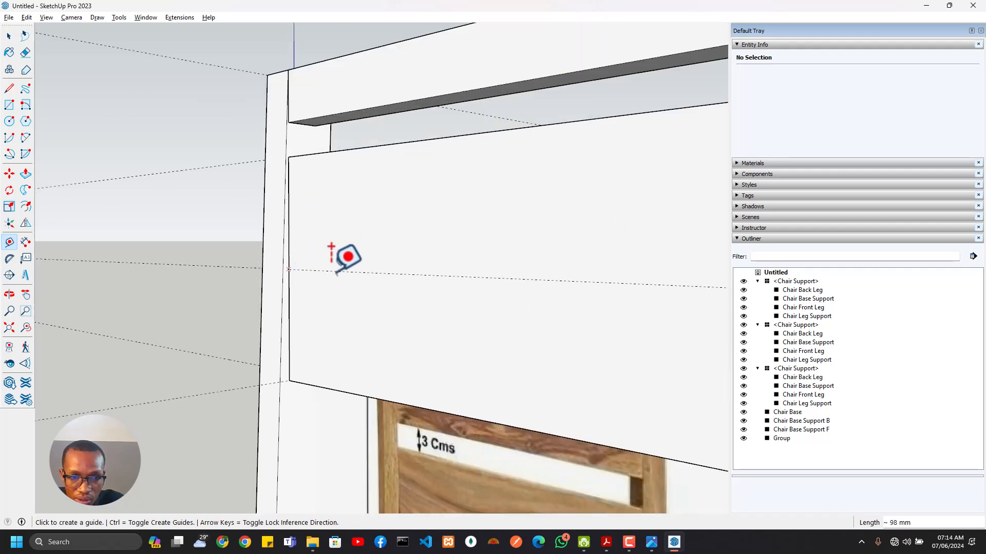
pyautogui.click(455, 277)
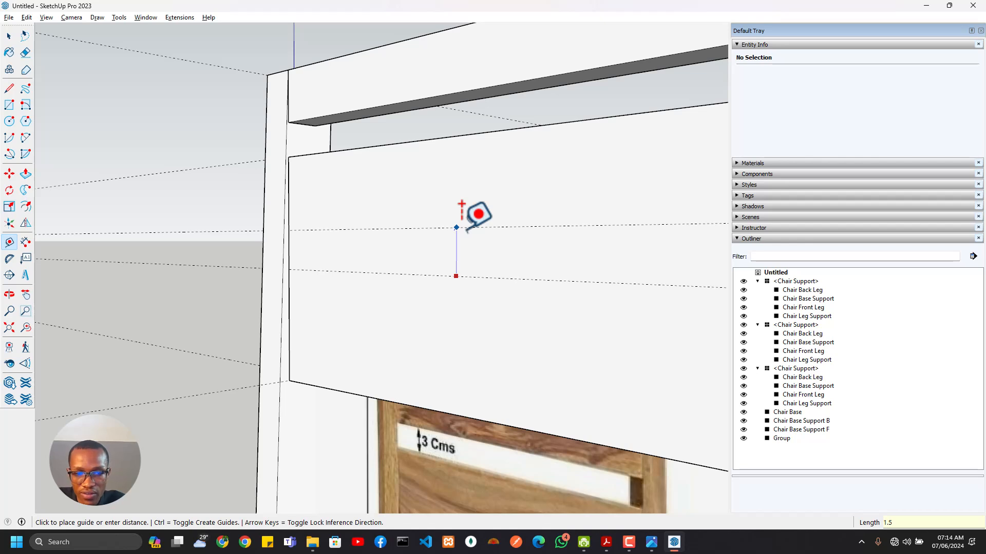
pyautogui.write('1.5c')
pyautogui.press('Return')
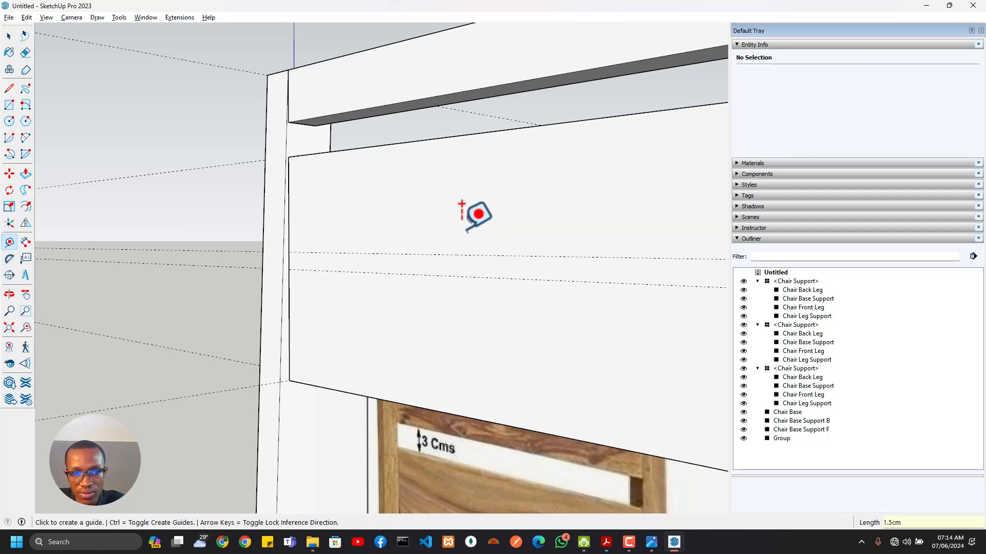
# Place a guide 15 mm below the backrest panel's mid-height guide
pyautogui.click(527, 279)
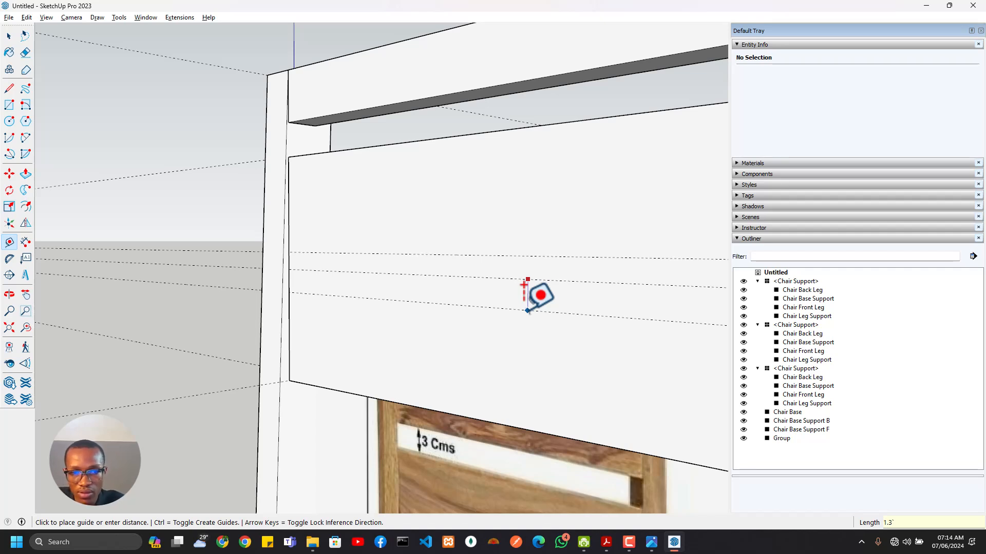
pyautogui.press('Escape')
pyautogui.click(552, 280)
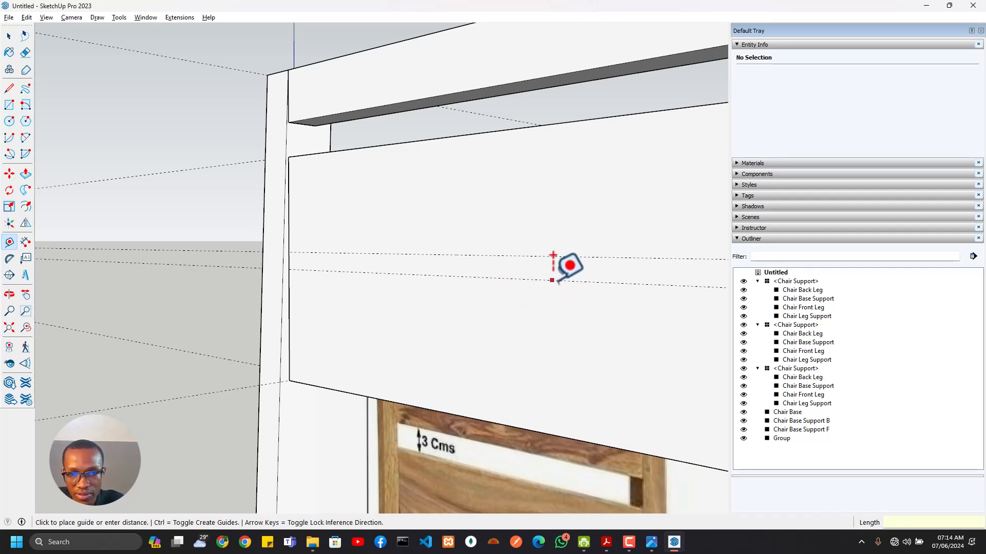
pyautogui.click(552, 256)
pyautogui.click(543, 280)
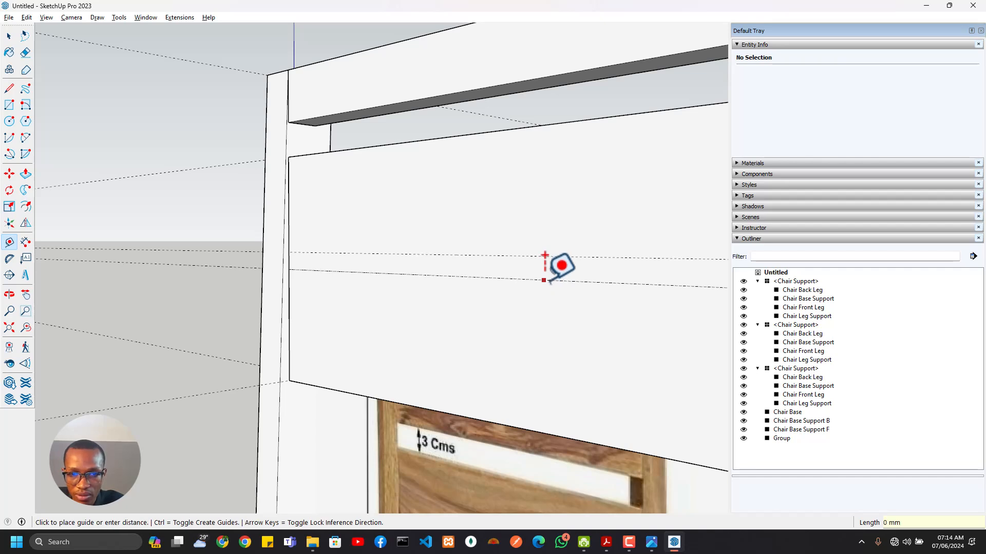
pyautogui.click(543, 291)
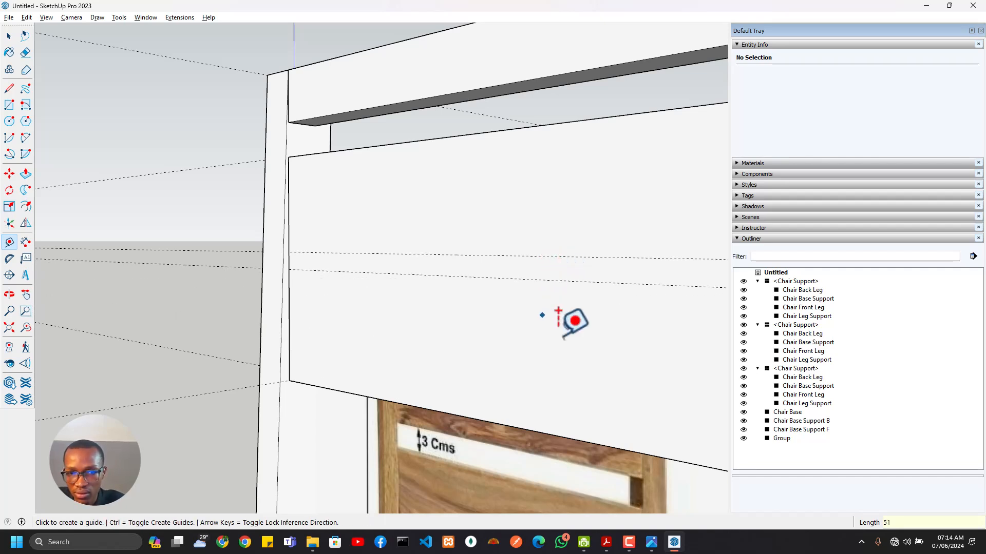
pyautogui.click(556, 281)
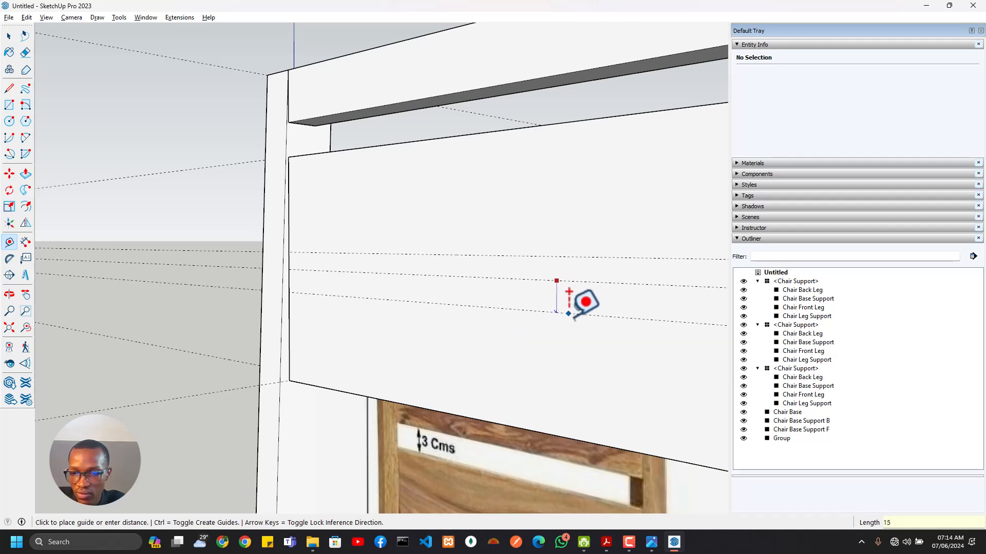
pyautogui.click(568, 310)
# Draw a 30 by 390 mm rectangle across the backrest panel between the upper and lower offset guides
pyautogui.press('r')
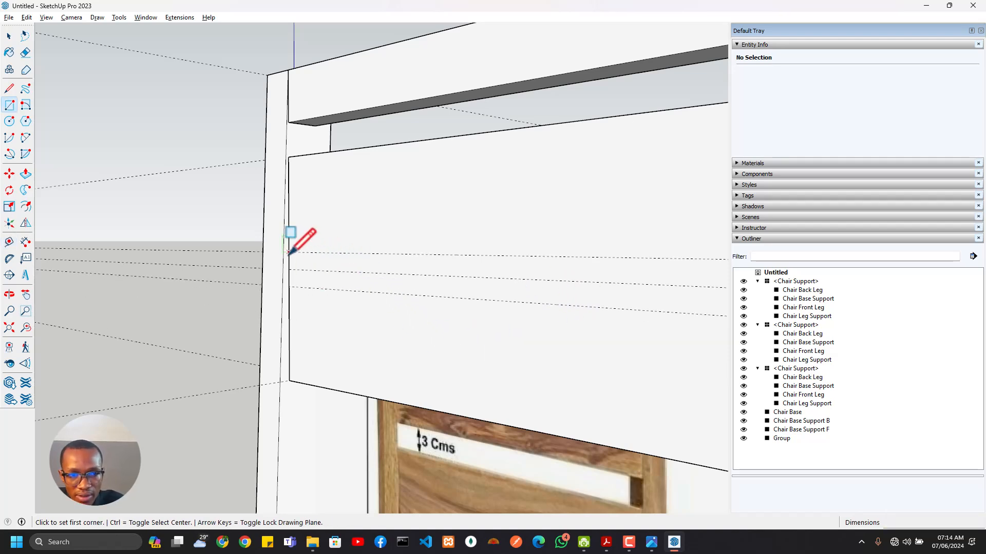
pyautogui.click(288, 252)
pyautogui.moveTo(296, 259)
pyautogui.mouseDown(button='middle')
pyautogui.moveTo(623, 323)
pyautogui.moveTo(279, 330)
pyautogui.moveTo(474, 292)
pyautogui.mouseUp(button='middle')
pyautogui.click(470, 295)
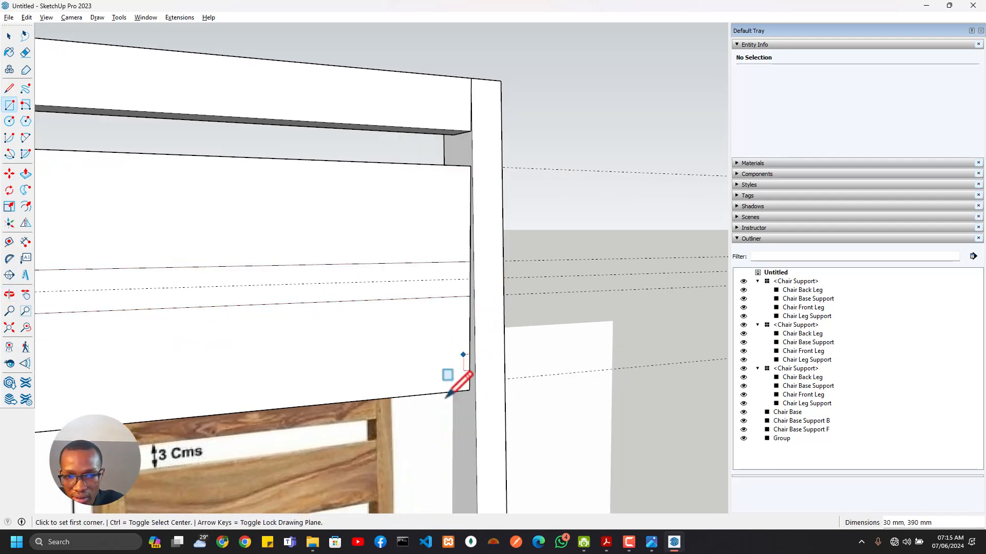
# Push the 30 mm high strip 30 mm back through the panel to separate the middle and lower slats
pyautogui.press('p')
pyautogui.click(429, 294)
pyautogui.click(329, 307)
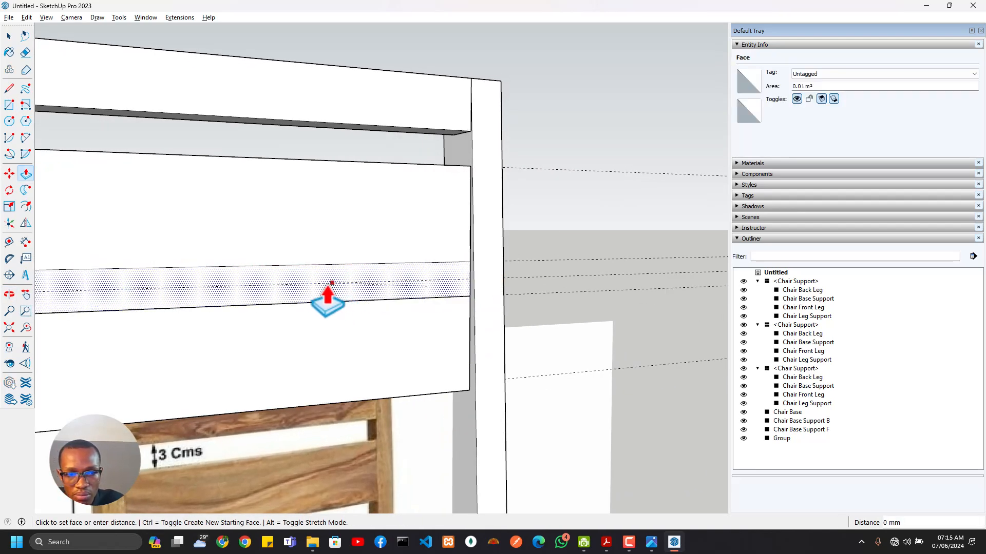
pyautogui.moveTo(271, 339); pyautogui.dragTo(475, 288, button='middle')
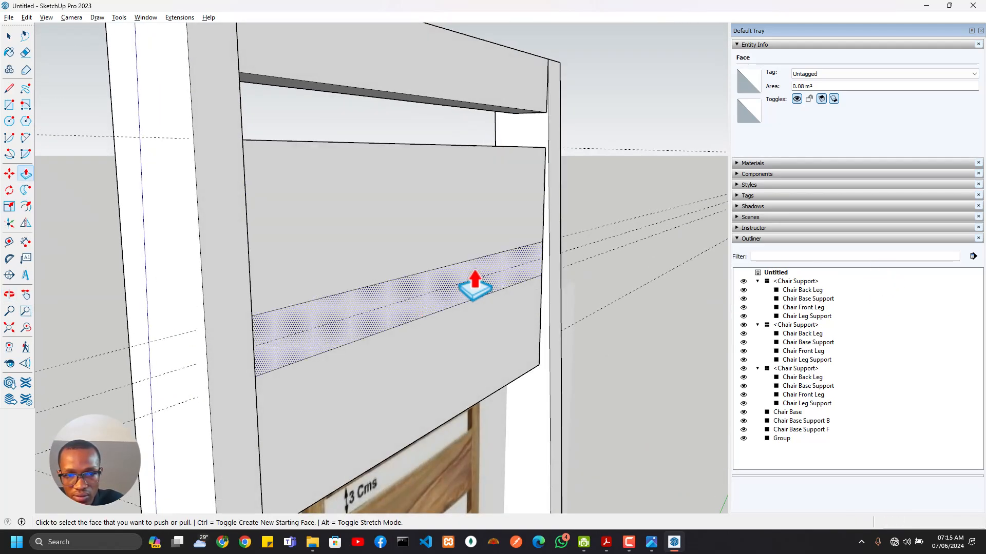
pyautogui.click(380, 304)
pyautogui.click(352, 314)
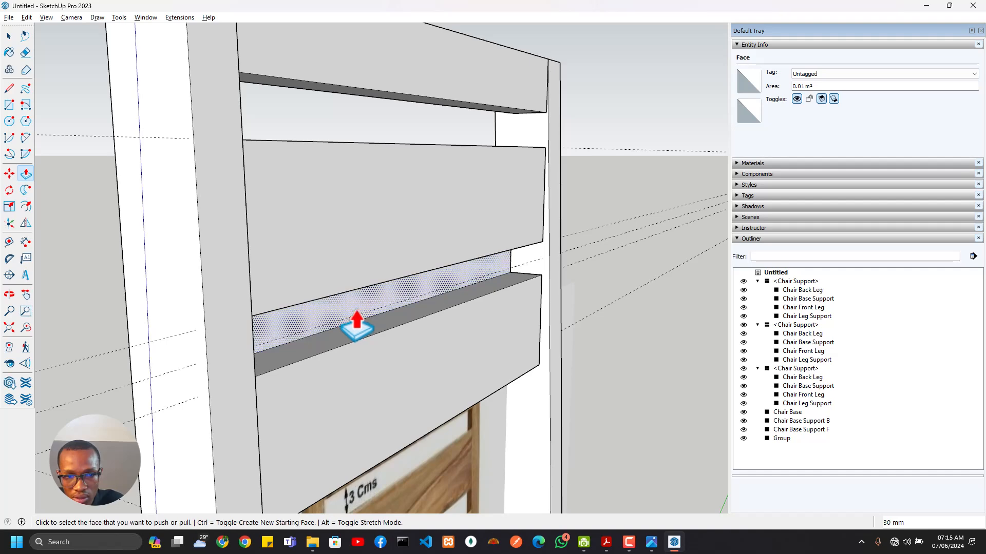
# Delete the leftover face in the gap between the middle and lower slats and erase the stray geometry there
pyautogui.scroll(-3, 329, 339)
pyautogui.moveTo(309, 359)
pyautogui.mouseDown(button='middle')
pyautogui.moveTo(661, 231)
pyautogui.moveTo(612, 242)
pyautogui.moveTo(568, 273)
pyautogui.moveTo(365, 325)
pyautogui.moveTo(354, 309)
pyautogui.moveTo(359, 322)
pyautogui.moveTo(505, 319)
pyautogui.moveTo(442, 315)
pyautogui.mouseUp(button='middle')
pyautogui.press('space')
pyautogui.click(417, 308)
pyautogui.press('Delete')
pyautogui.scroll(-2, 398, 323)
pyautogui.press('e')
pyautogui.scroll(2, 365, 307)
pyautogui.click(357, 309)
# Select the whole middle backrest slat and make it a group
pyautogui.scroll(-4, 356, 310)
pyautogui.scroll(4, 490, 324)
pyautogui.scroll(-4, 494, 321)
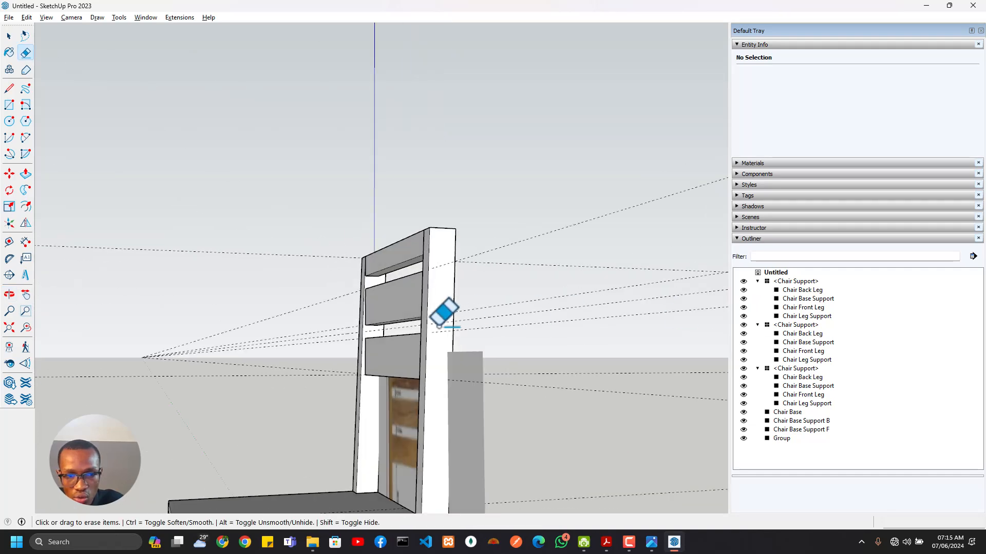
pyautogui.scroll(3, 443, 315)
pyautogui.press('space')
pyautogui.click(387, 293)
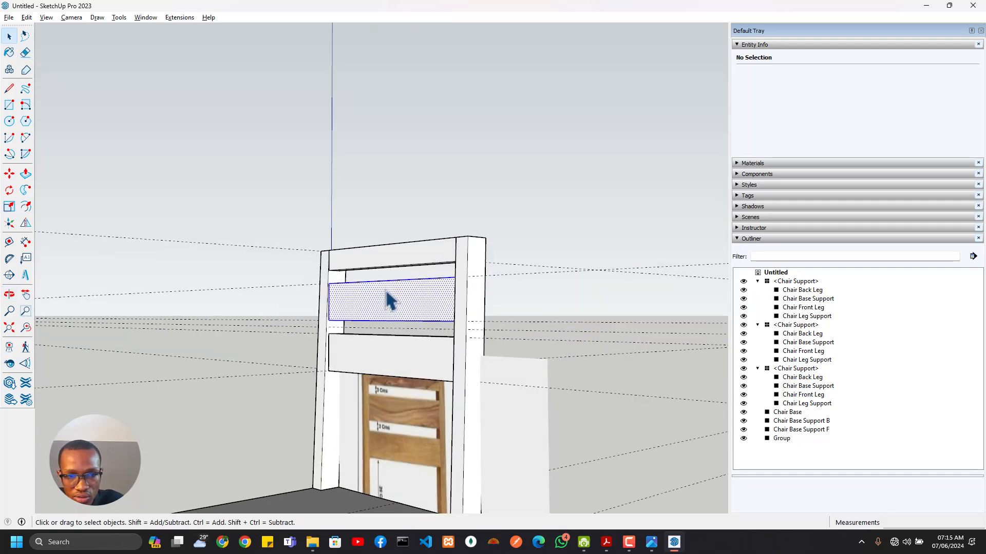
pyautogui.rightClick(387, 292)
pyautogui.click(429, 380)
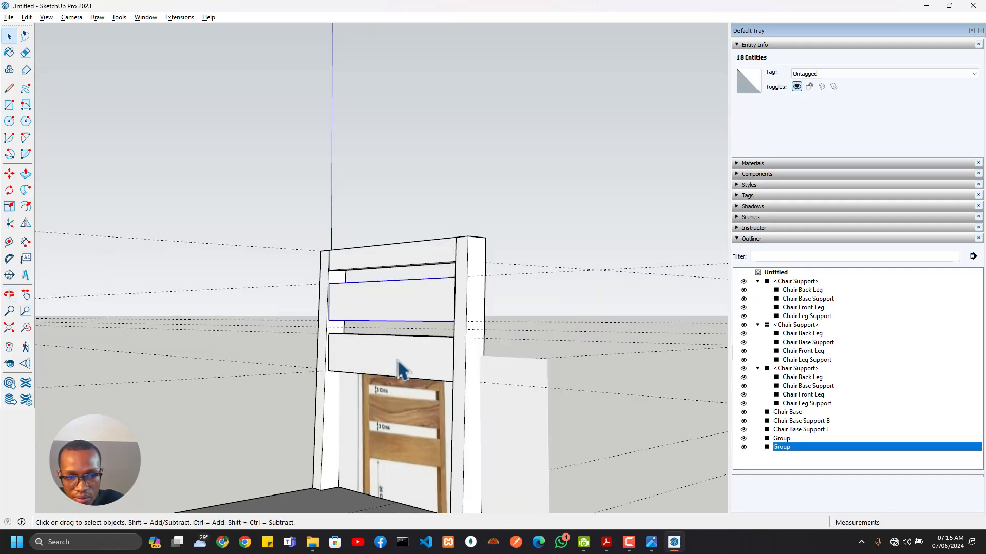
# Make the lowest backrest slat a group
pyautogui.click(401, 369)
pyautogui.rightClick(401, 369)
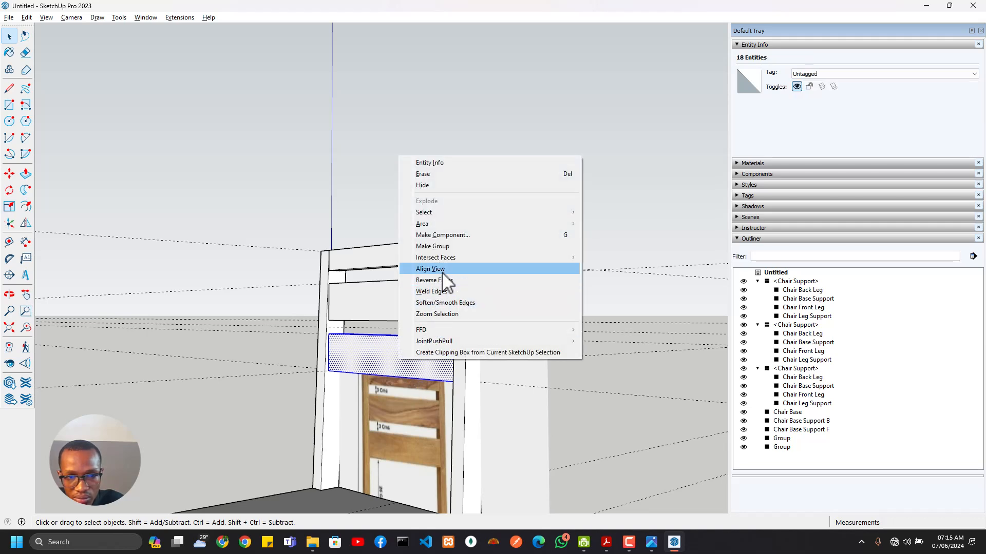
pyautogui.click(450, 254)
# Combine the three backrest slat groups into one group and name it Chair Rest
pyautogui.keyDown('shift'); pyautogui.click(409, 303); pyautogui.keyUp('shift')
pyautogui.keyDown('shift'); pyautogui.click(418, 275); pyautogui.keyUp('shift')
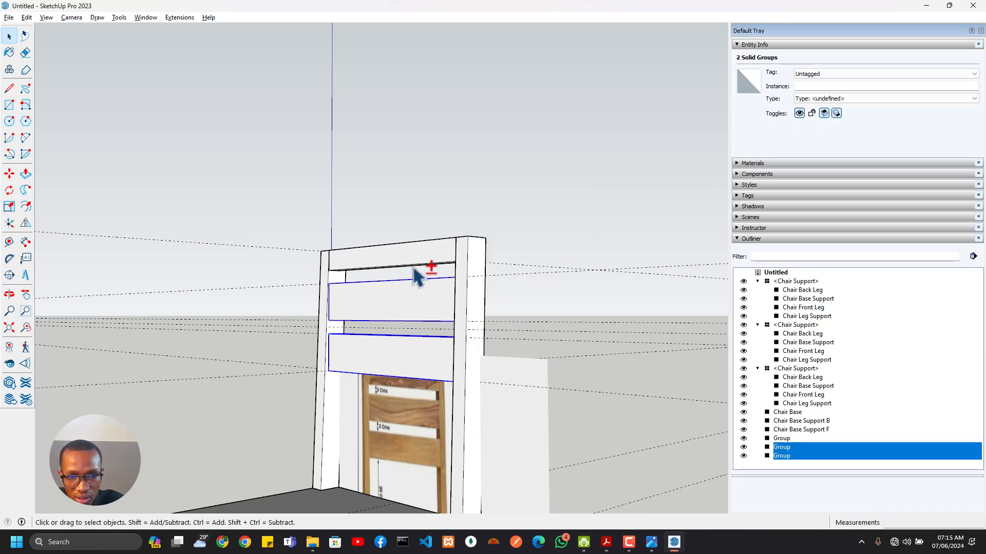
pyautogui.rightClick(416, 309)
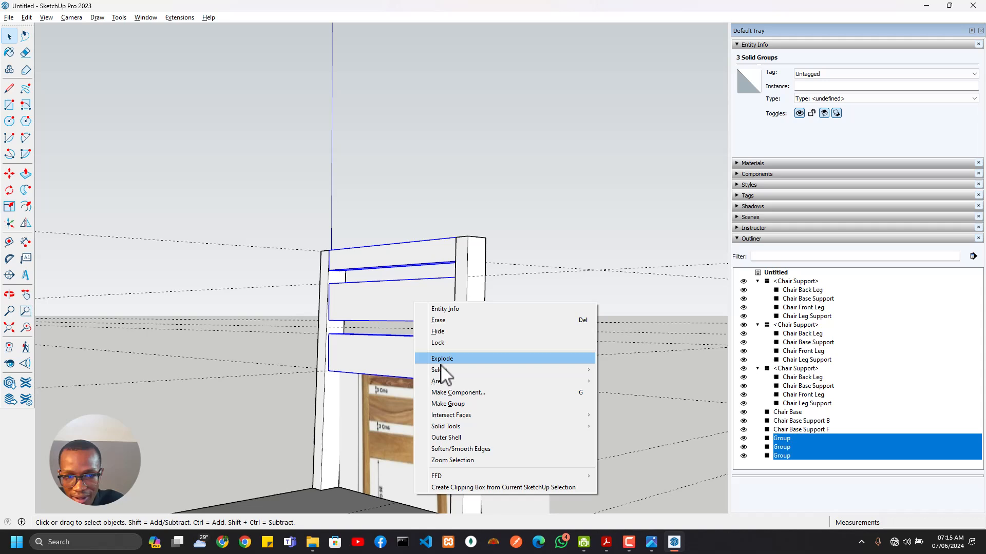
pyautogui.click(462, 405)
pyautogui.click(813, 86)
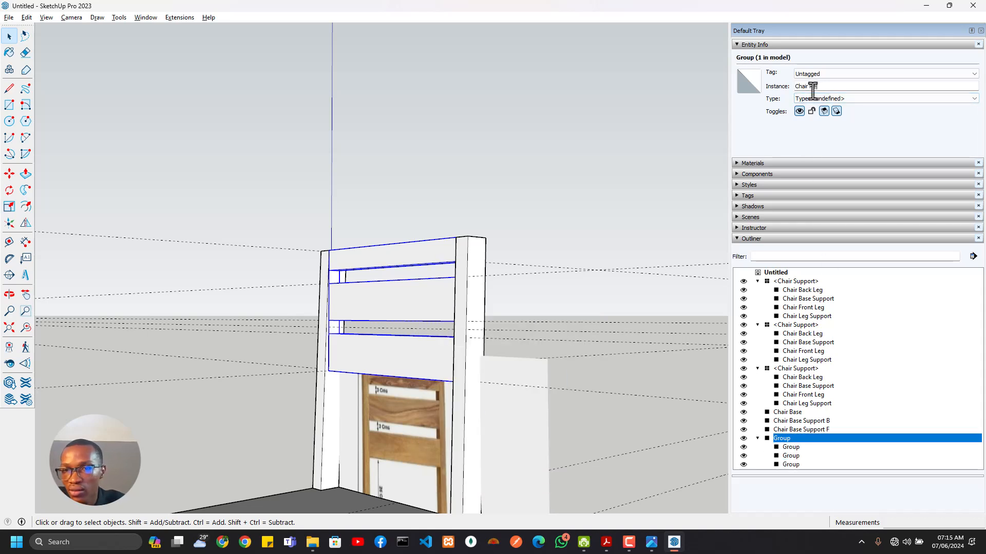
# Collapse the three Chair Support components and the Chair Rest group in the Outliner
pyautogui.scroll(-5, 374, 288)
pyautogui.moveTo(345, 308); pyautogui.dragTo(345, 442, button='middle')
pyautogui.scroll(4, 323, 424)
pyautogui.scroll(-3, 314, 417)
pyautogui.moveTo(269, 350); pyautogui.dragTo(418, 420, button='middle')
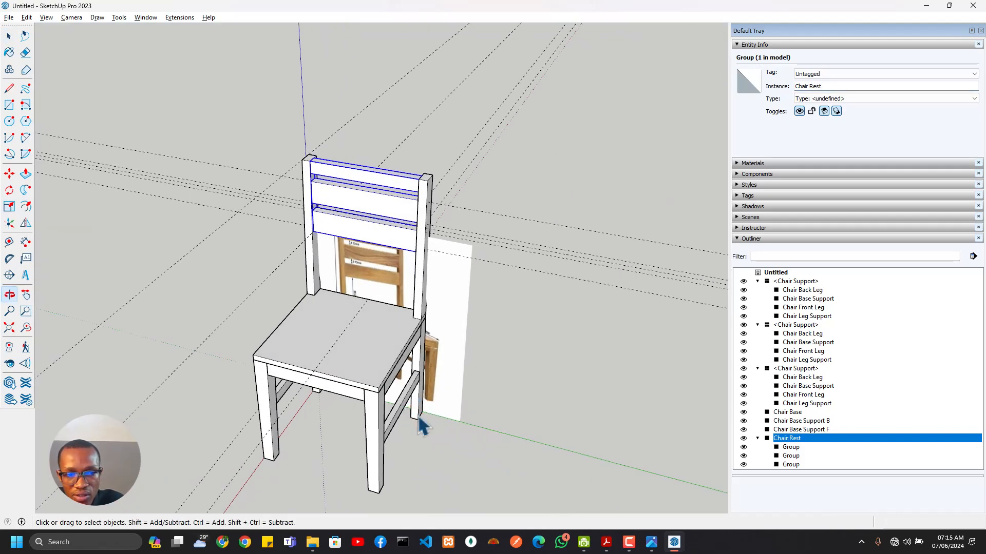
pyautogui.keyDown('shift'); pyautogui.moveTo(386, 388); pyautogui.dragTo(396, 277, button='middle'); pyautogui.keyUp('shift')
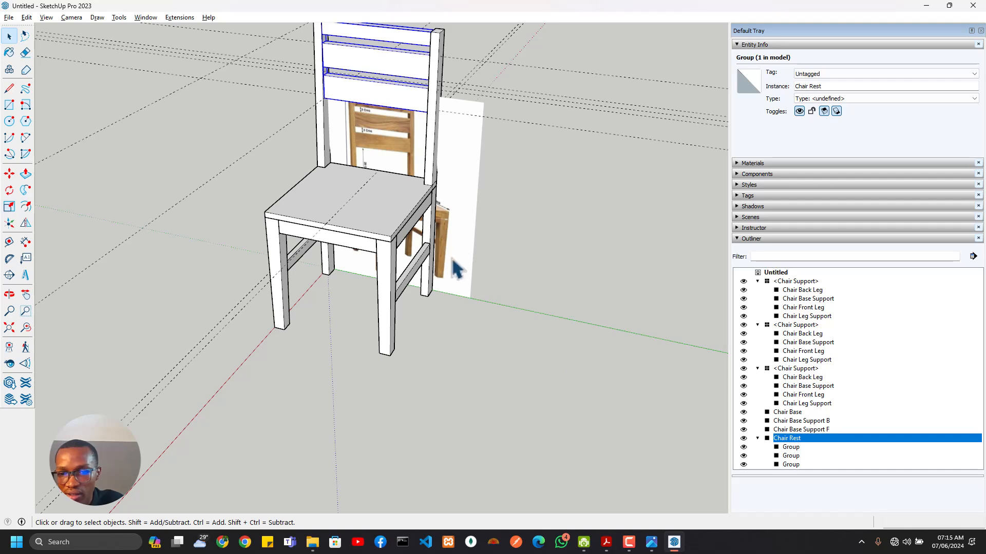
pyautogui.click(757, 369)
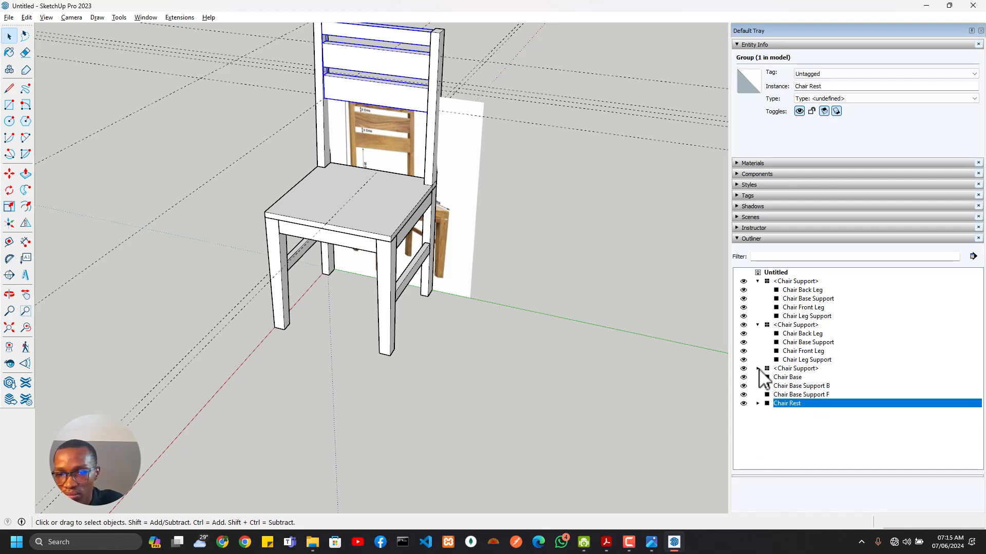
pyautogui.click(758, 325)
pyautogui.click(757, 281)
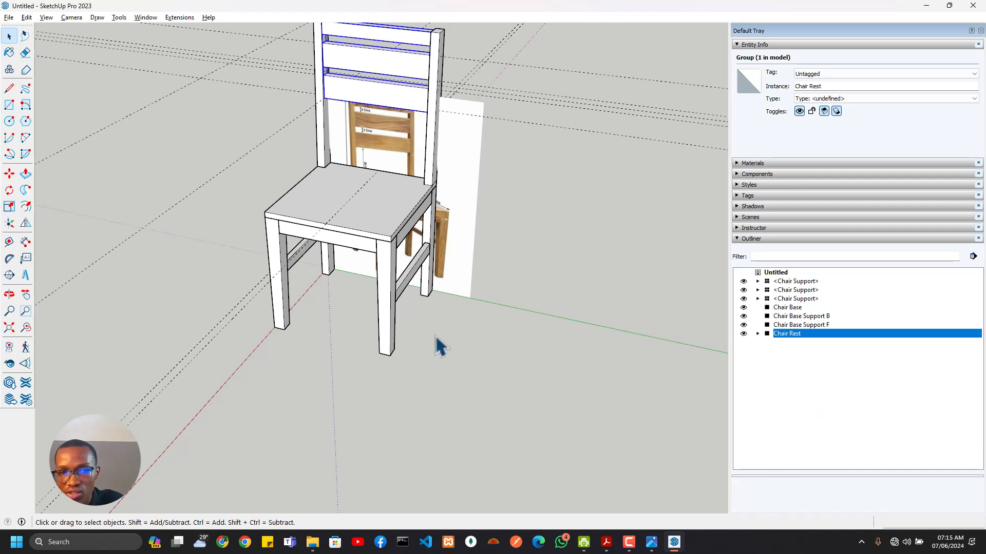
# Delete the dimensioned reference image standing behind the chair
pyautogui.moveTo(330, 324); pyautogui.dragTo(390, 277, button='middle')
pyautogui.click(637, 322)
pyautogui.press('Delete')
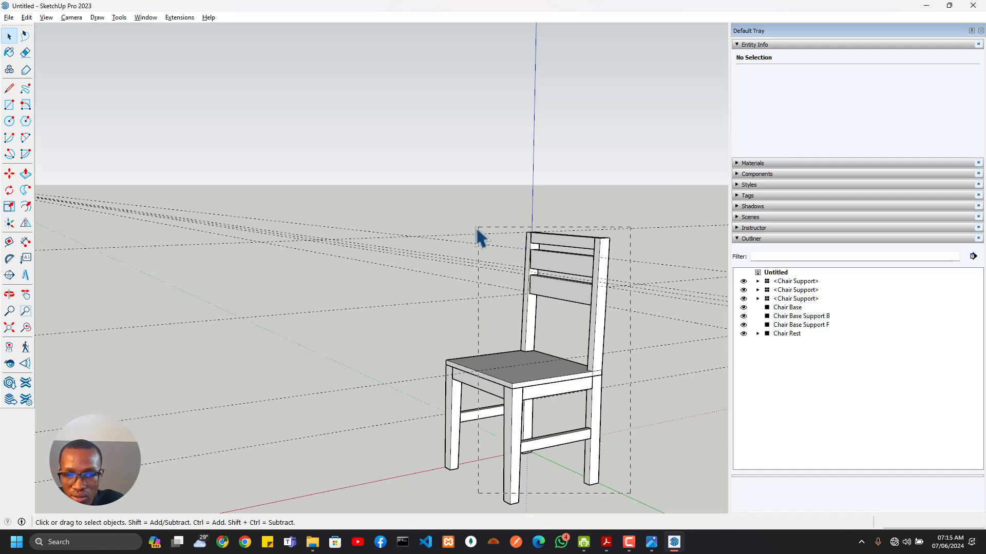
# Select everything around the chair and delete all construction guides in the model
pyautogui.moveTo(480, 238); pyautogui.dragTo(454, 226)
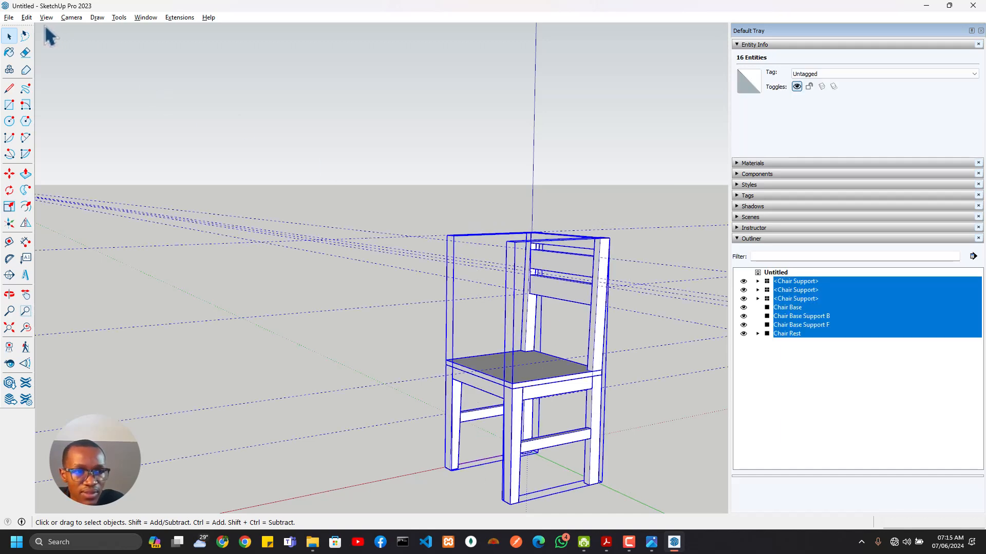
pyautogui.click(26, 16)
pyautogui.click(66, 113)
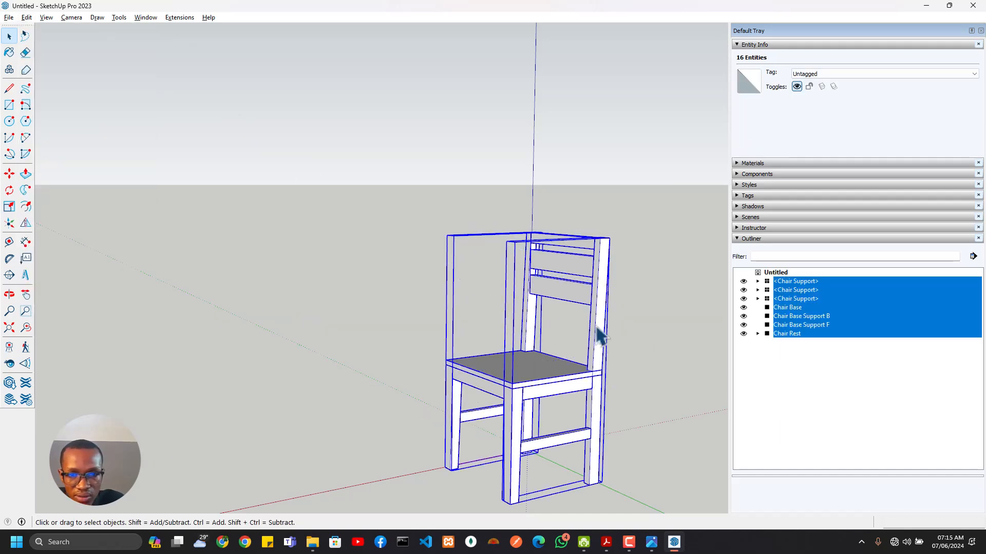
# Make the selected chair parts a component with the definition name Dinning Chair
pyautogui.moveTo(598, 334); pyautogui.dragTo(369, 334, button='middle')
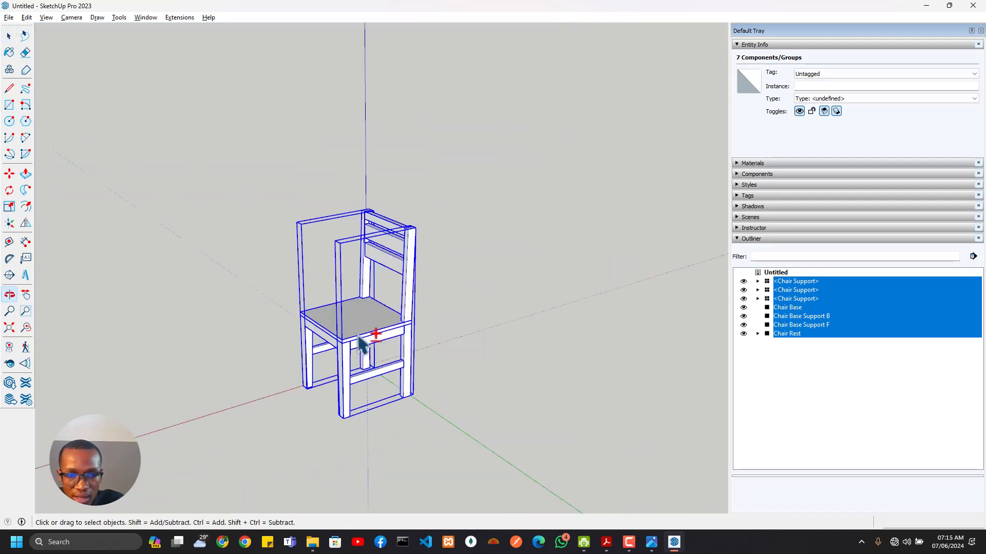
pyautogui.rightClick(367, 337)
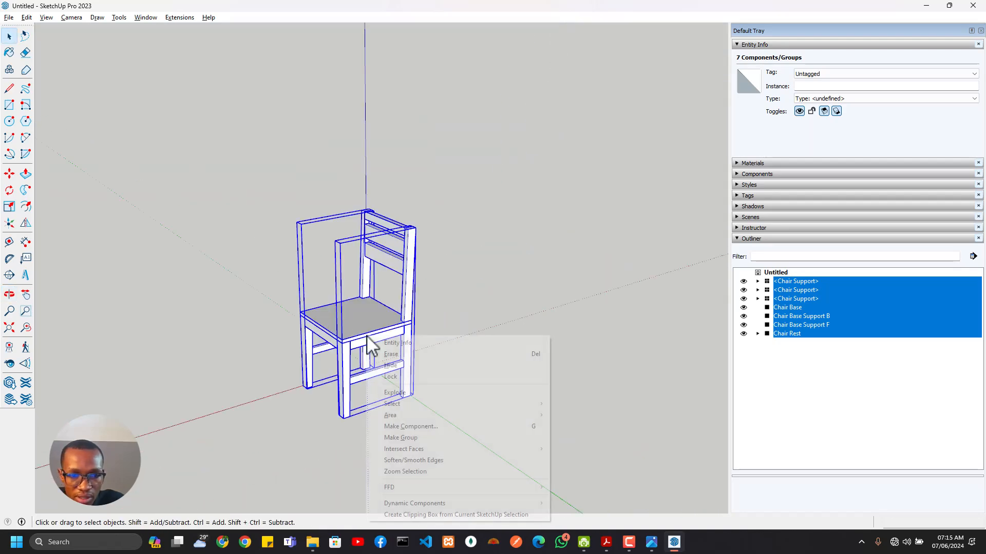
pyautogui.click(435, 428)
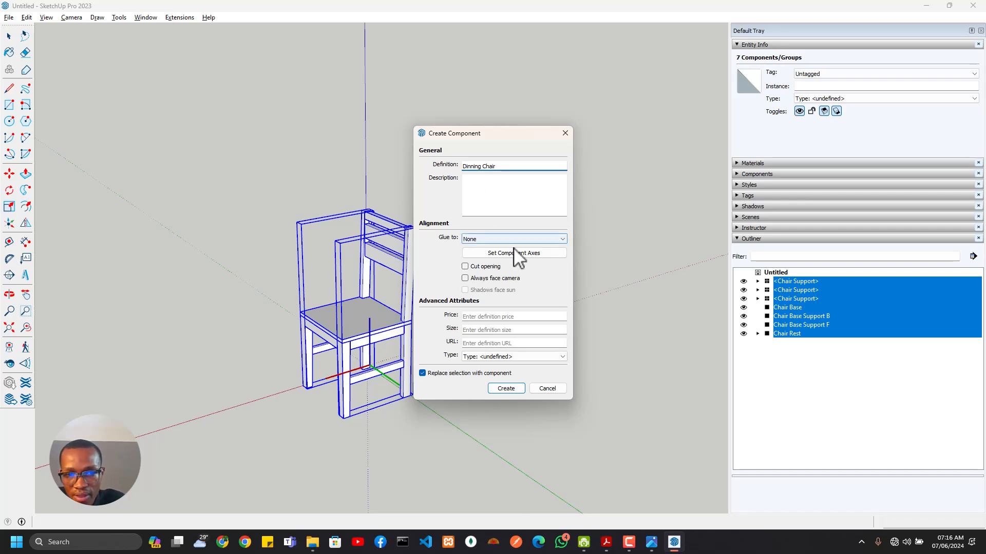
pyautogui.click(506, 389)
# Open the Dinning Chair component for editing and place a floor guide through the bottom midpoints of both front legs
pyautogui.moveTo(456, 403); pyautogui.dragTo(425, 381, button='middle')
pyautogui.scroll(3, 496, 344)
pyautogui.doubleClick(474, 228)
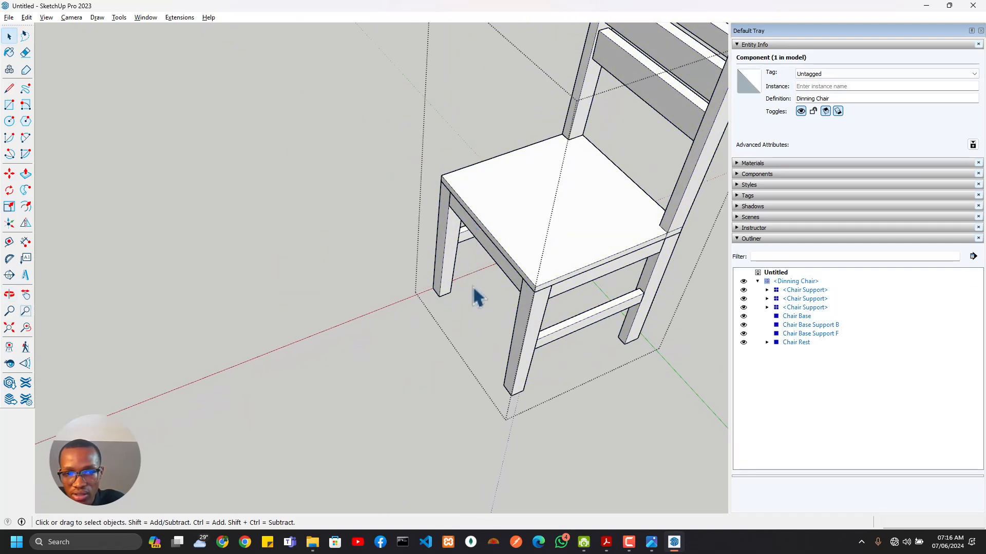
pyautogui.scroll(3, 478, 297)
pyautogui.press('r')
pyautogui.press('t')
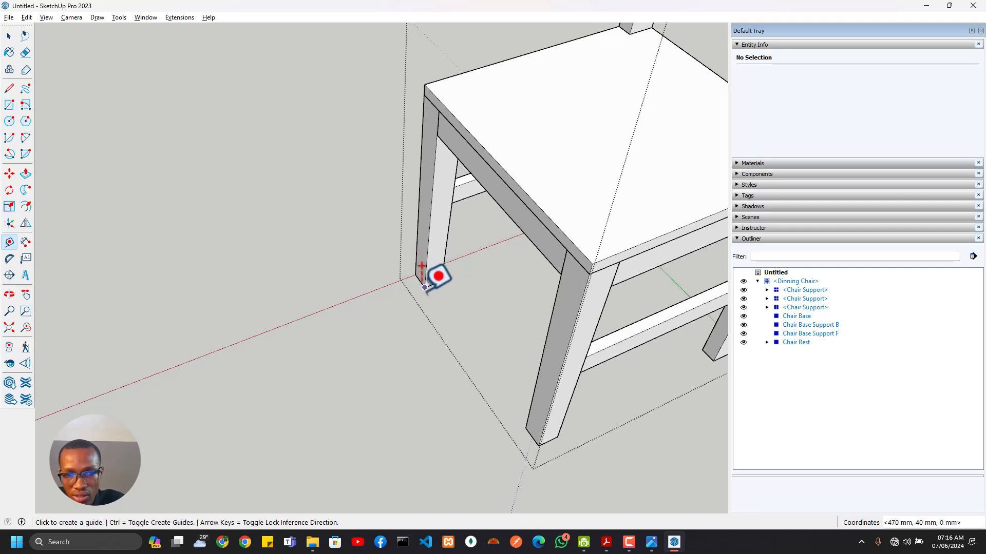
pyautogui.scroll(3, 425, 287)
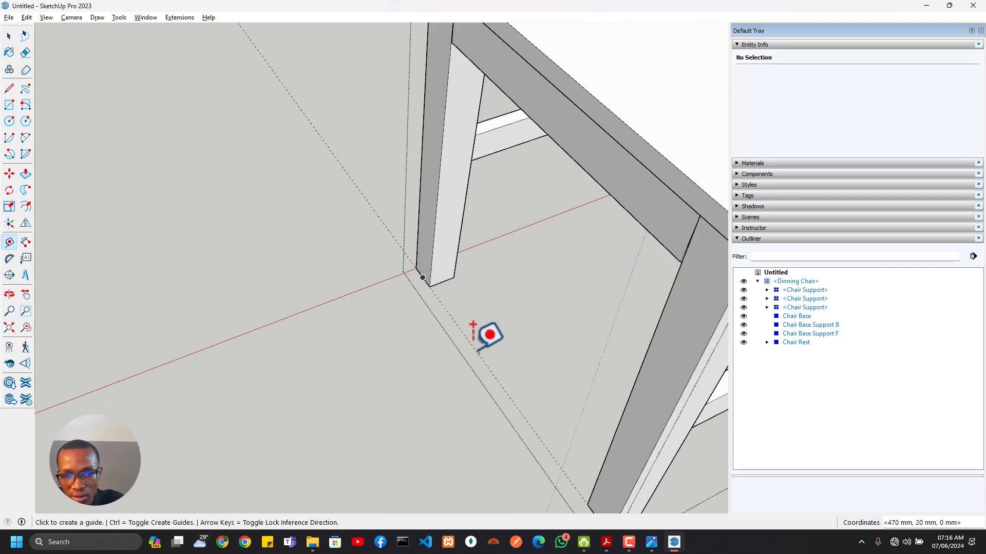
pyautogui.scroll(-4, 478, 359)
pyautogui.scroll(2, 508, 328)
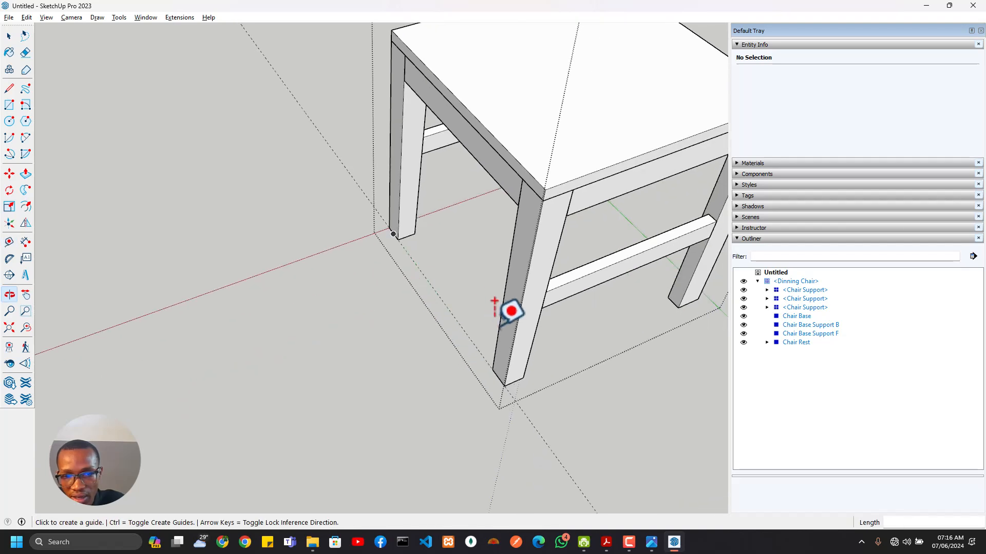
# Place a second floor guide midway between the front legs, perpendicular to the guide through their feet
pyautogui.click(498, 378)
pyautogui.scroll(-2, 513, 367)
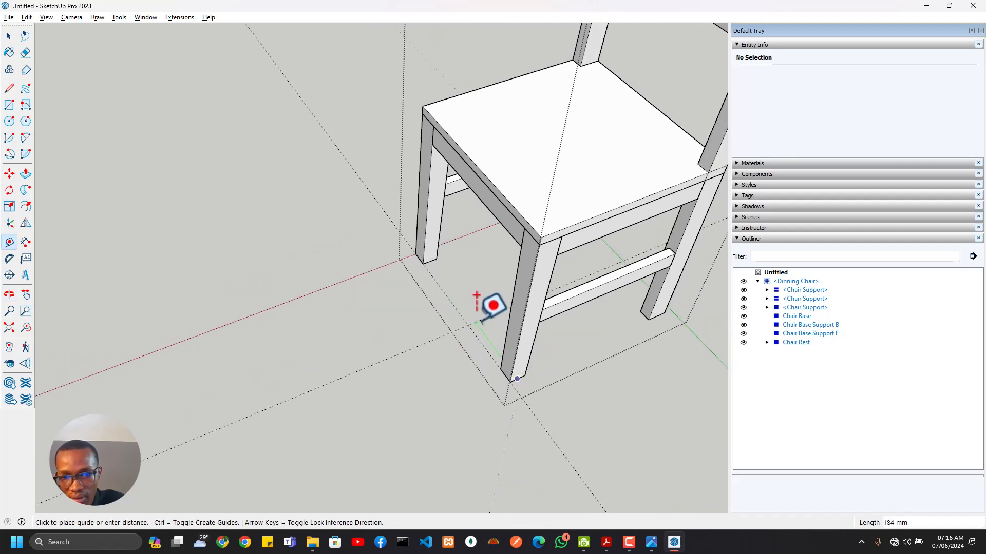
pyautogui.click(479, 199)
pyautogui.scroll(-3, 410, 330)
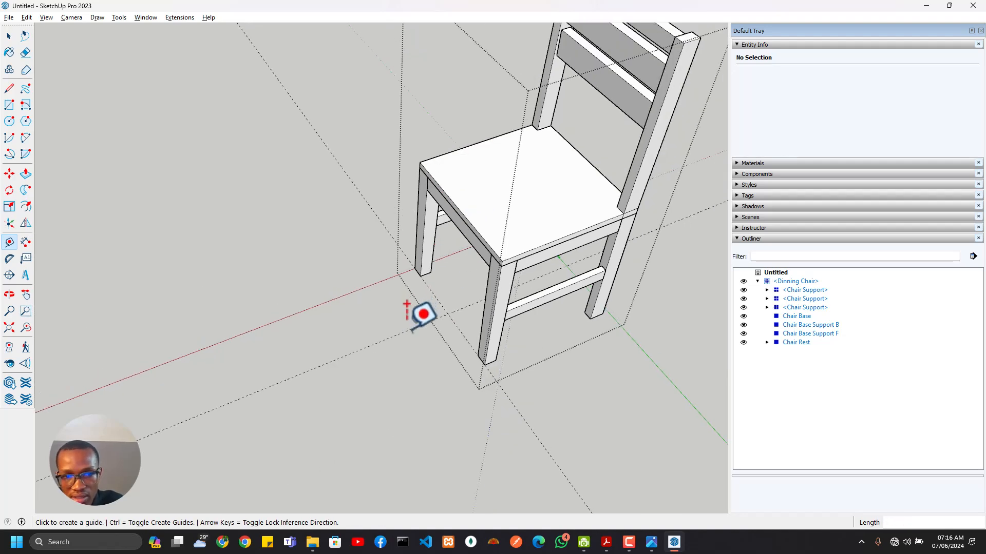
# Draw a three-sided circle with a radius of about 96 mm at the guide intersection, with one corner pointing forward from the chair
pyautogui.moveTo(409, 331); pyautogui.dragTo(514, 347, button='middle')
pyautogui.scroll(2, 434, 307)
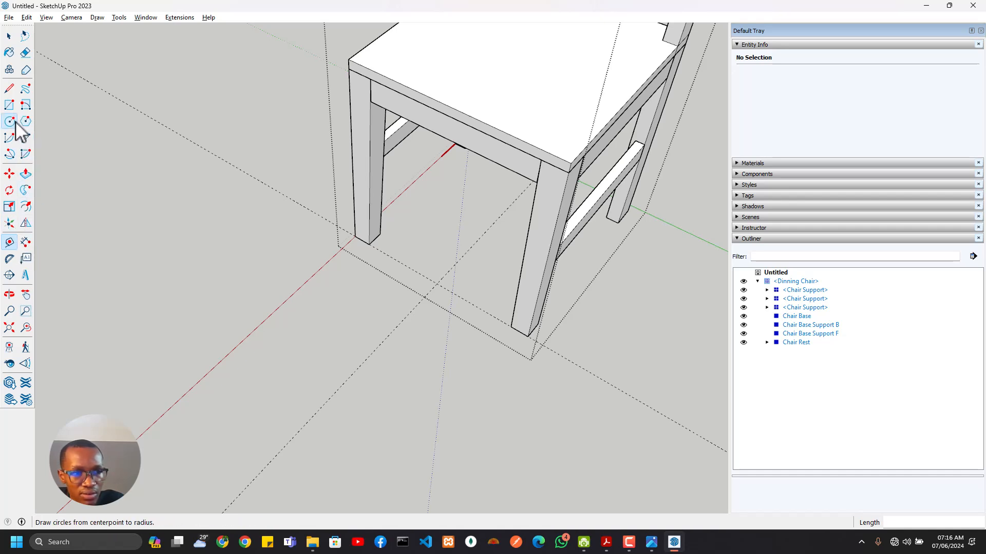
pyautogui.click(436, 283)
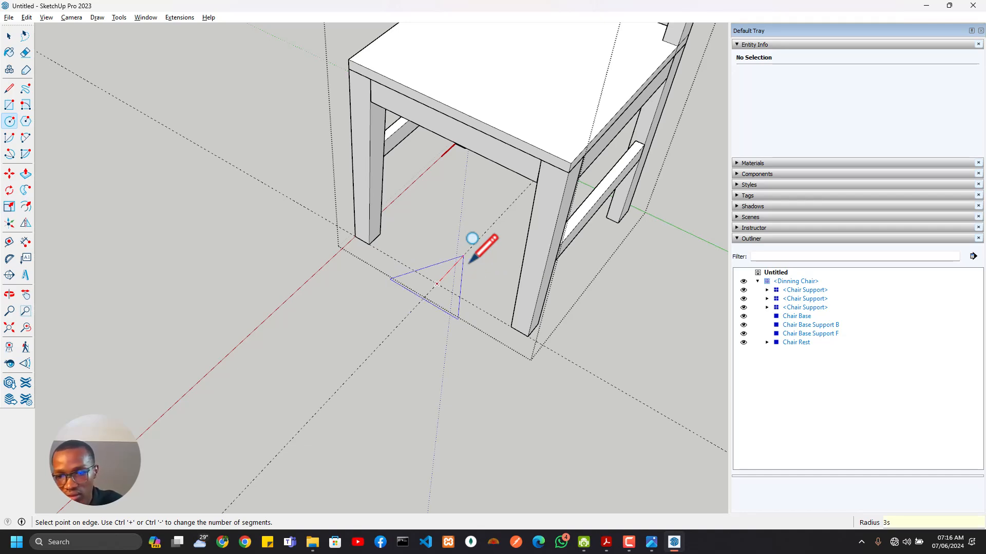
pyautogui.click(411, 311)
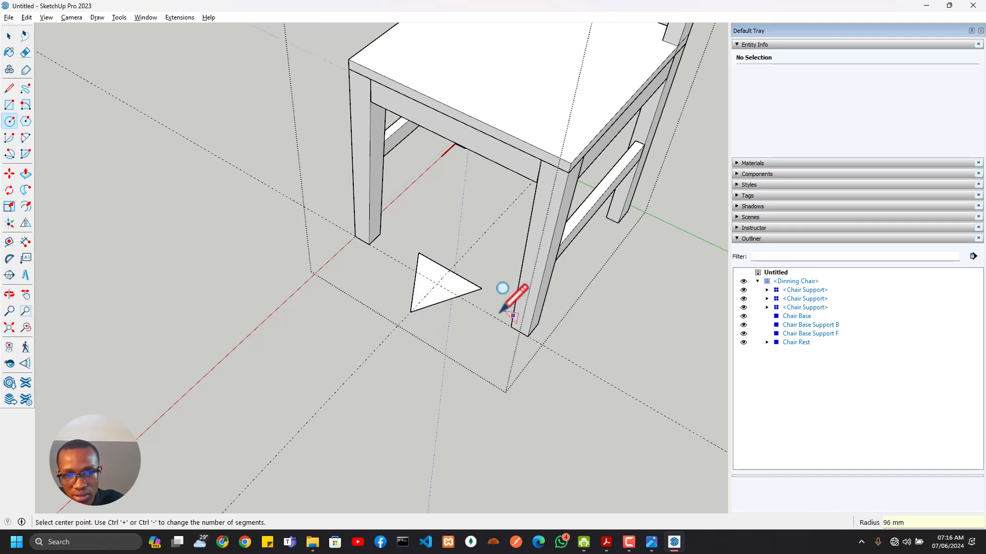
# Draw two crossing lines through the triangle's centre along the guides, from edge to corner and from edge to edge
pyautogui.moveTo(513, 316); pyautogui.dragTo(393, 308, button='middle')
pyautogui.press('l')
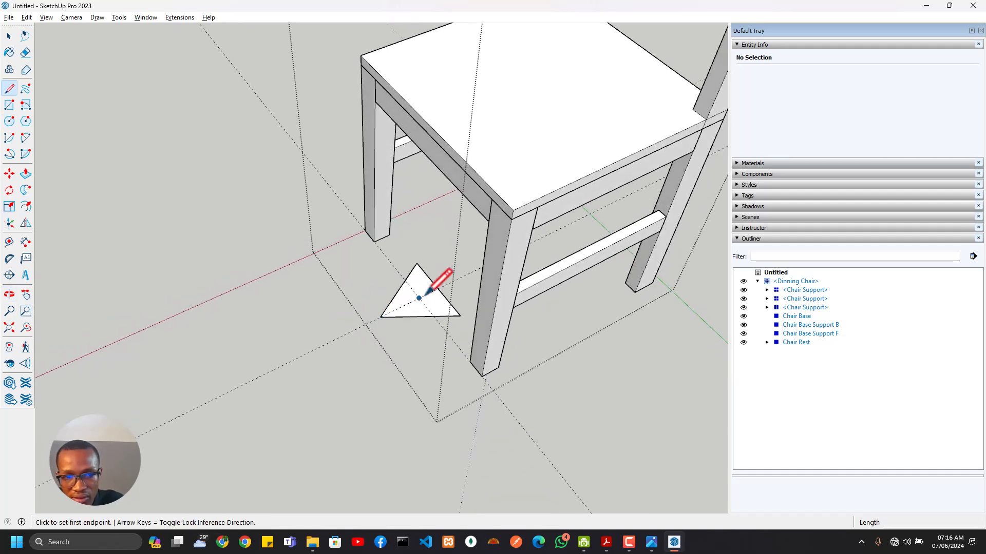
pyautogui.click(438, 289)
pyautogui.click(380, 316)
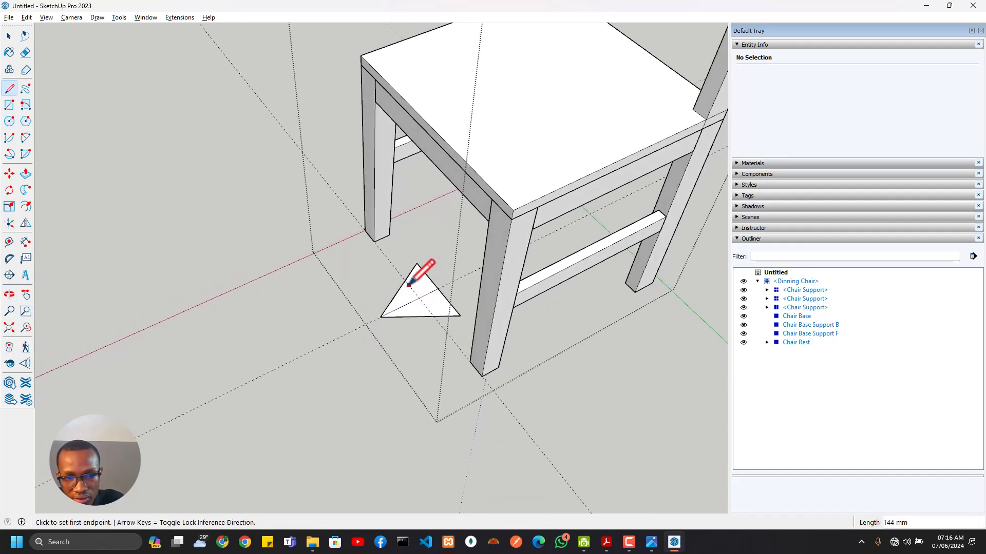
pyautogui.click(405, 280)
pyautogui.click(433, 317)
# Delete the triangle's four faces, keeping only its edges, and leave the chair component
pyautogui.press('space')
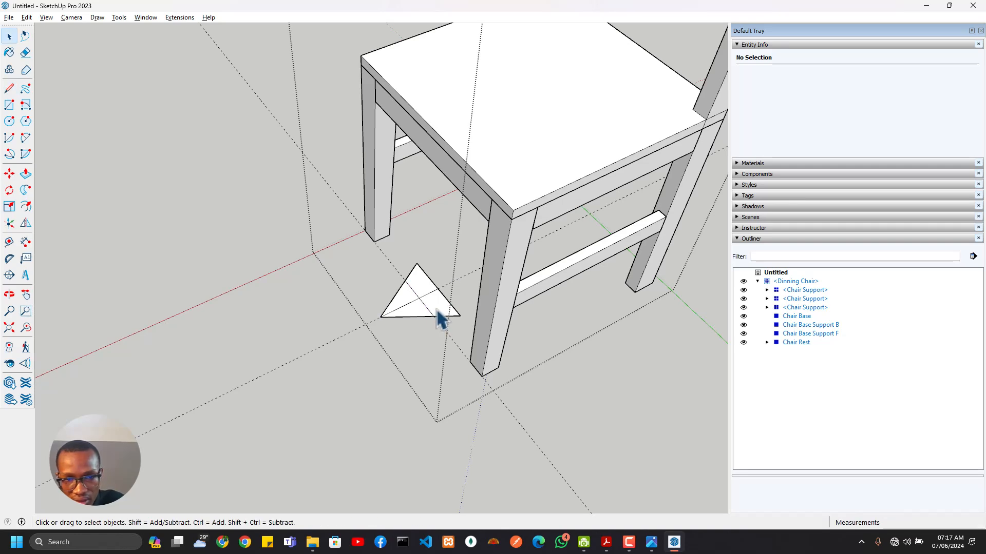
pyautogui.click(427, 308)
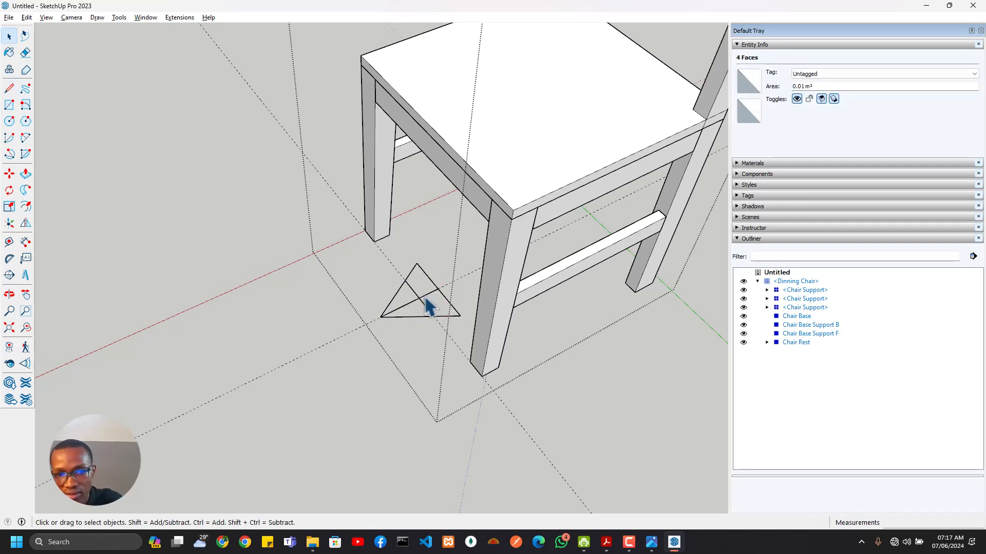
pyautogui.click(412, 341)
# Select the Dinning Chair component and delete the remaining construction guides
pyautogui.moveTo(412, 341); pyautogui.dragTo(529, 339, button='middle')
pyautogui.scroll(-6, 405, 313)
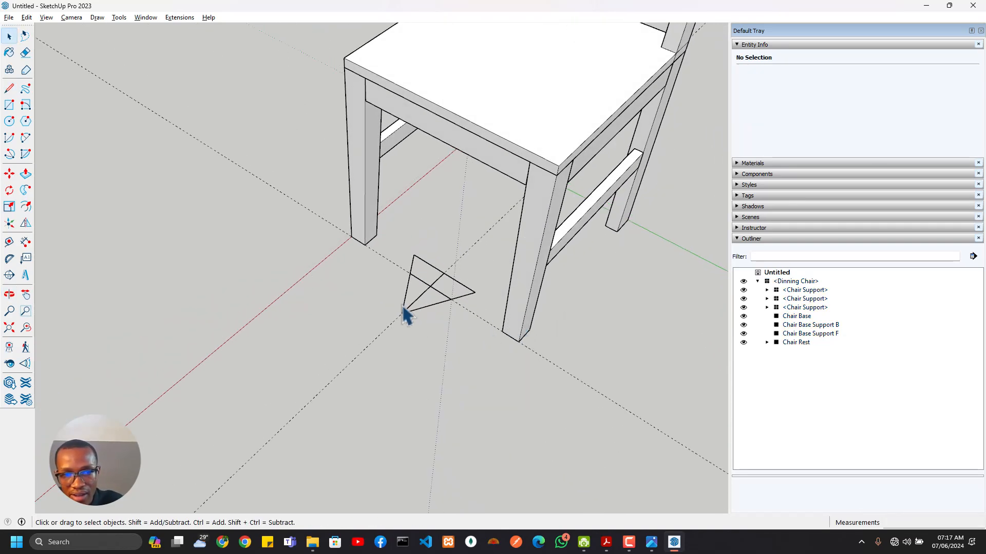
pyautogui.moveTo(405, 313); pyautogui.dragTo(442, 263, button='middle')
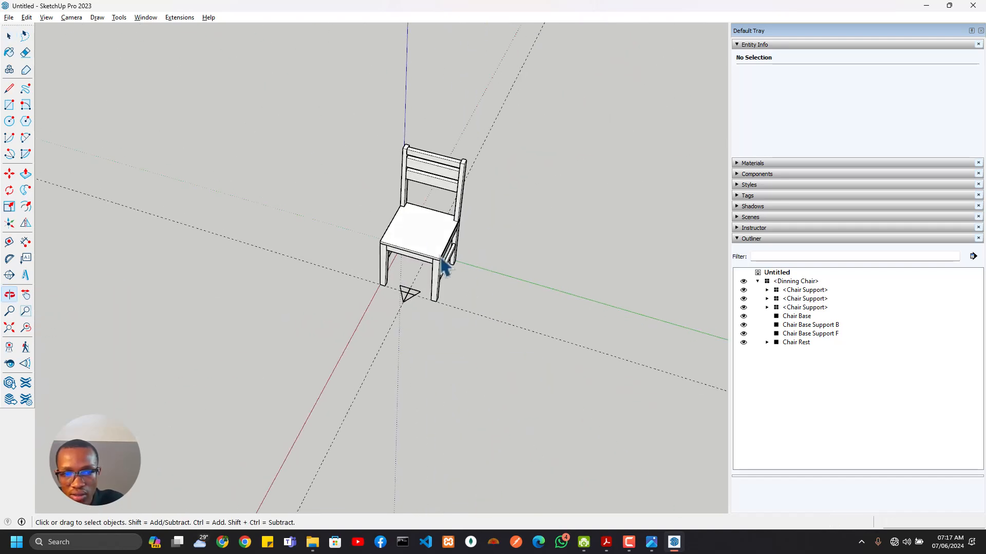
pyautogui.click(444, 267)
pyautogui.scroll(4, 429, 319)
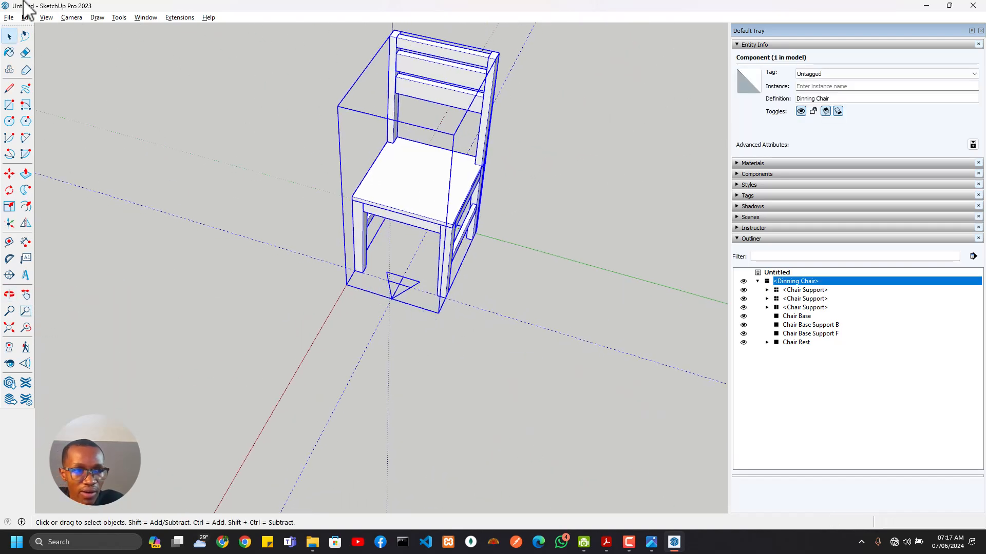
pyautogui.click(29, 19)
pyautogui.click(67, 113)
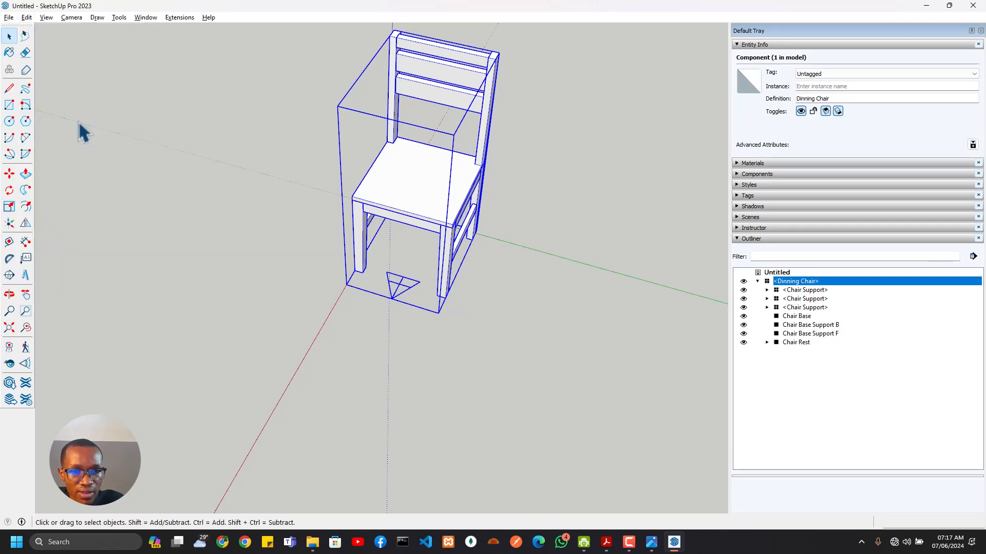
# Move the Dinning Chair component from the centre of its floor marker to the model origin
pyautogui.moveTo(475, 316); pyautogui.dragTo(373, 341, button='middle')
pyautogui.click(308, 302)
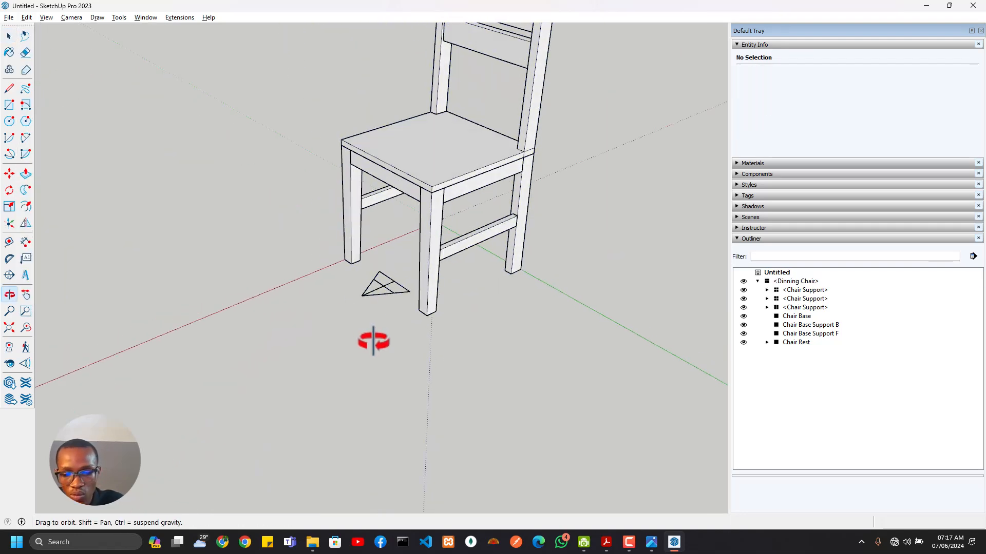
pyautogui.click(434, 220)
pyautogui.press('m')
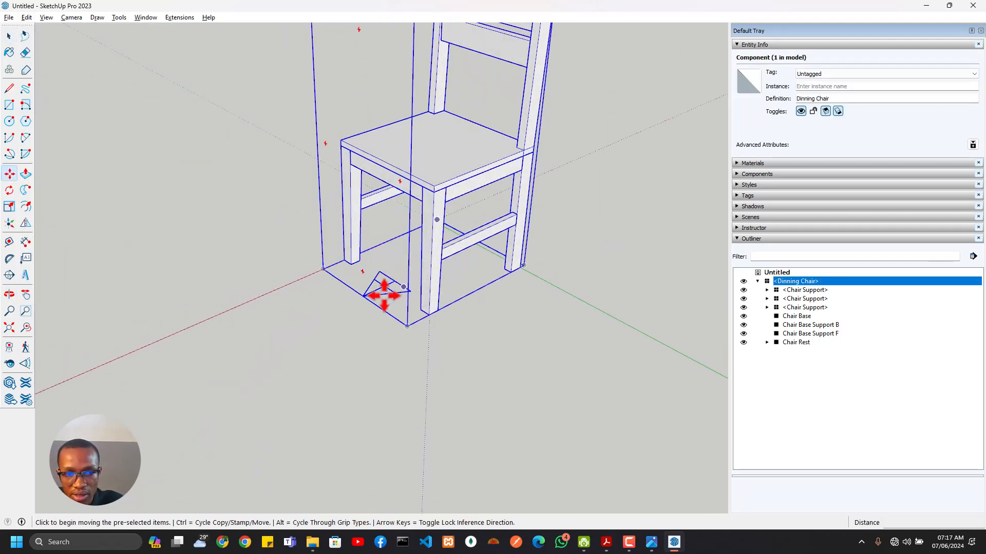
pyautogui.click(386, 285)
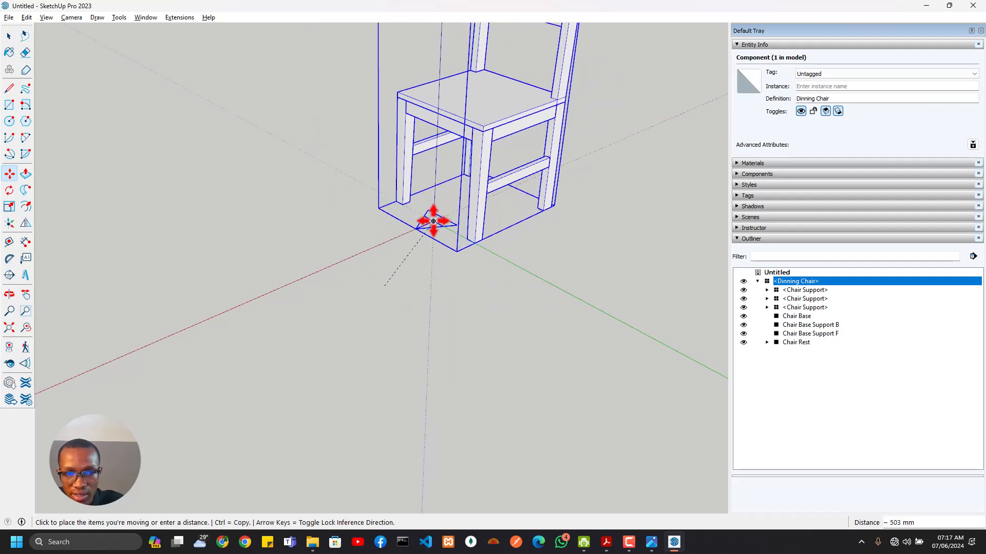
pyautogui.click(441, 233)
pyautogui.press('q')
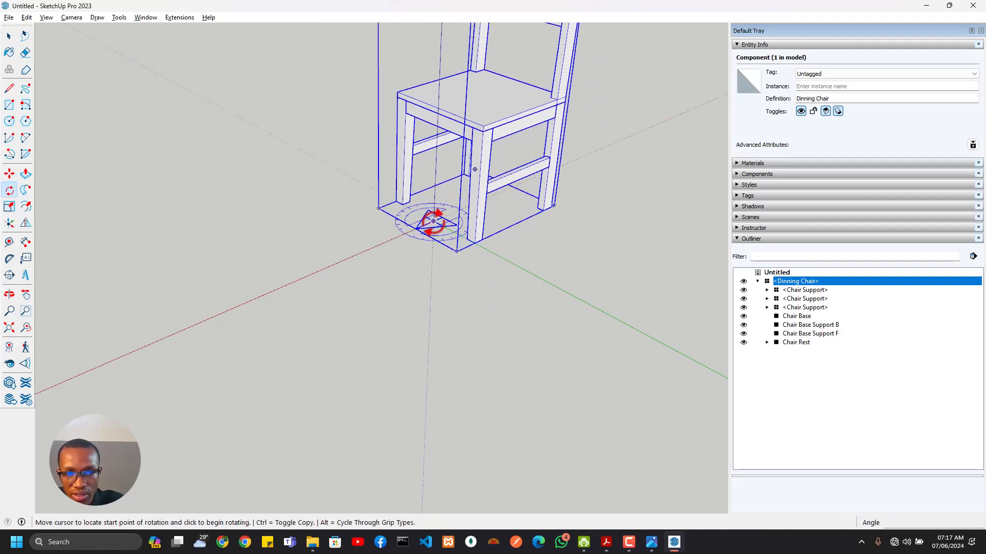
pyautogui.click(415, 229)
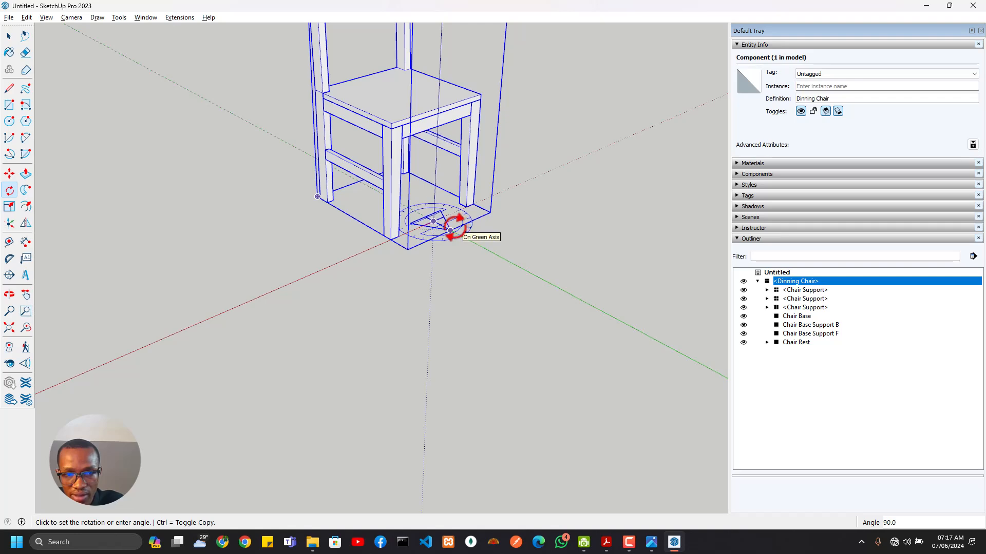
pyautogui.press('Escape')
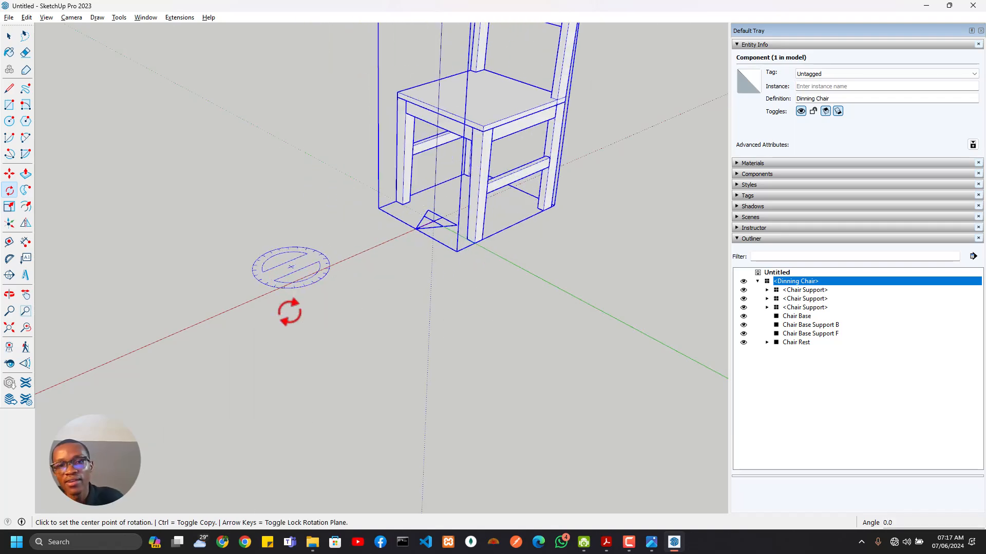
# Deselect the chair and examine the finished model and its front direction marker at the origin from several sides
pyautogui.scroll(-3, 422, 239)
pyautogui.press('space')
pyautogui.click(426, 246)
pyautogui.scroll(4, 426, 246)
pyautogui.moveTo(399, 302); pyautogui.dragTo(425, 252, button='middle')
pyautogui.scroll(-3, 380, 272)
pyautogui.moveTo(282, 325); pyautogui.dragTo(352, 369, button='middle')
pyautogui.scroll(2, 358, 288)
pyautogui.scroll(-3, 343, 384)
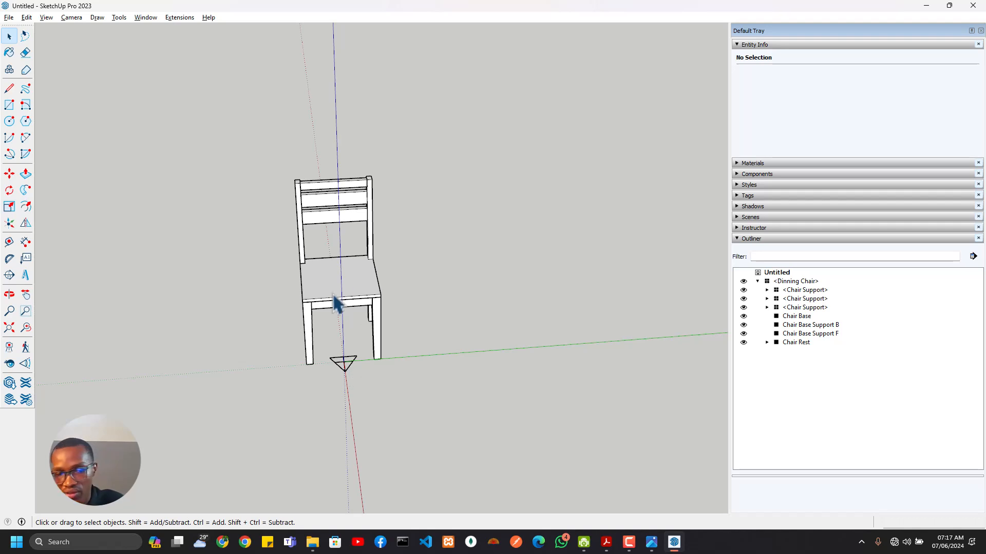
pyautogui.scroll(-3, 329, 312)
pyautogui.moveTo(317, 337); pyautogui.dragTo(405, 322, button='middle')
pyautogui.scroll(7, 309, 335)
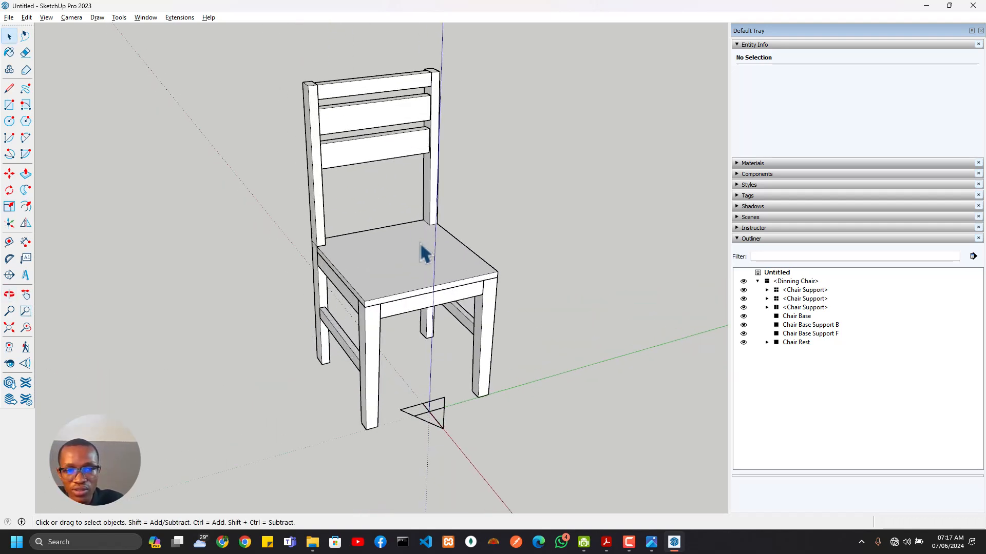
pyautogui.scroll(-2, 314, 258)
pyautogui.keyDown('shift'); pyautogui.moveTo(410, 283); pyautogui.dragTo(346, 365, button='middle'); pyautogui.keyUp('shift')
pyautogui.scroll(-3, 337, 295)
pyautogui.moveTo(436, 295); pyautogui.dragTo(591, 285, button='middle')
pyautogui.scroll(4, 411, 336)
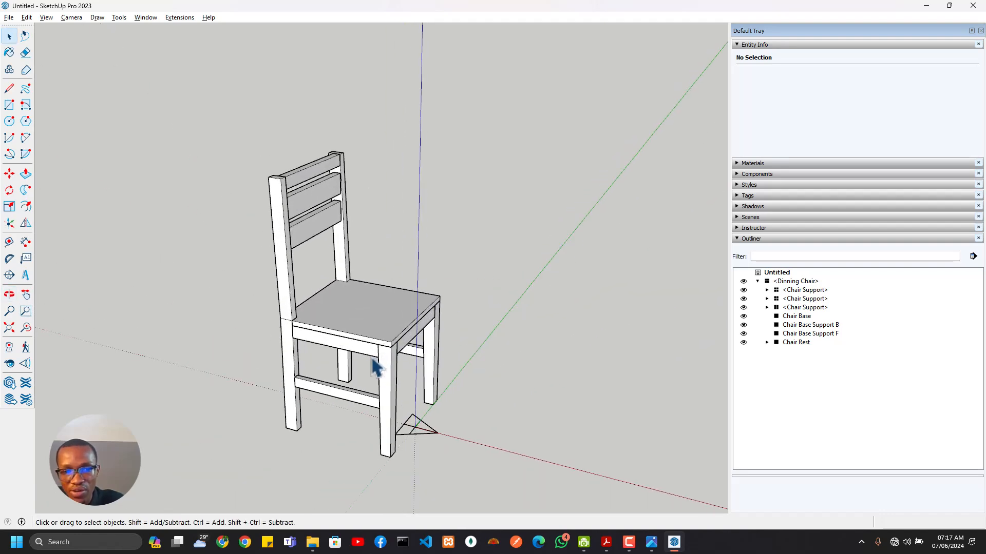
pyautogui.scroll(4, 387, 354)
pyautogui.scroll(-5, 362, 220)
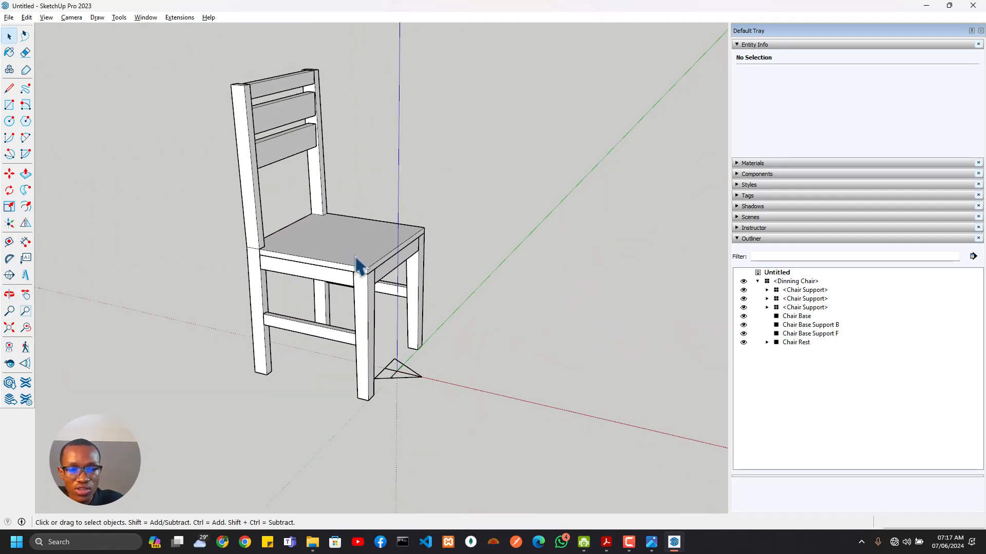
pyautogui.keyDown('shift'); pyautogui.moveTo(460, 295); pyautogui.dragTo(492, 408, button='middle'); pyautogui.keyUp('shift')
pyautogui.keyDown('shift'); pyautogui.moveTo(484, 362); pyautogui.dragTo(501, 270, button='middle'); pyautogui.keyUp('shift')
pyautogui.scroll(-3, 496, 293)
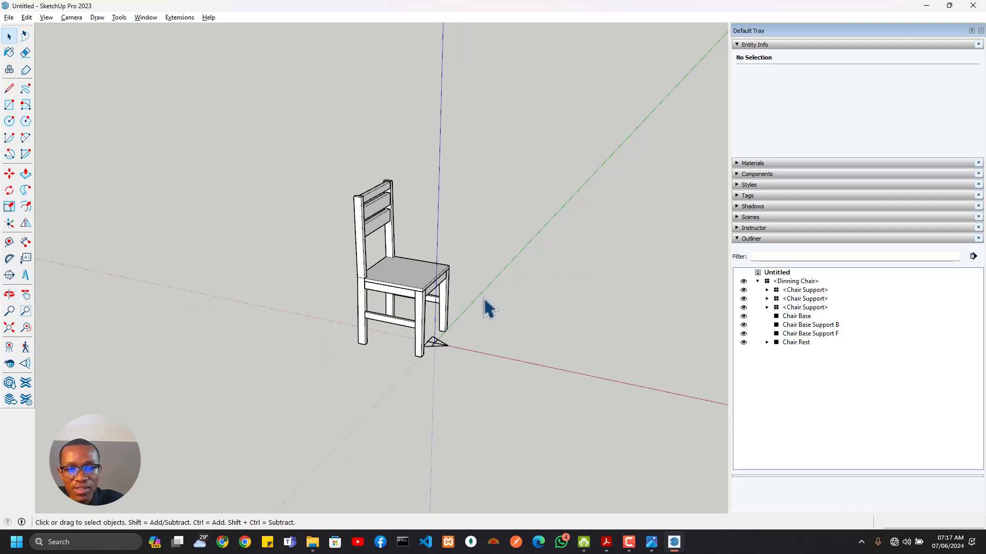
pyautogui.moveTo(488, 308); pyautogui.dragTo(209, 337, button='middle')
# Select the Dinning Chair component and collapse its list of parts in the model hierarchy
pyautogui.click(405, 290)
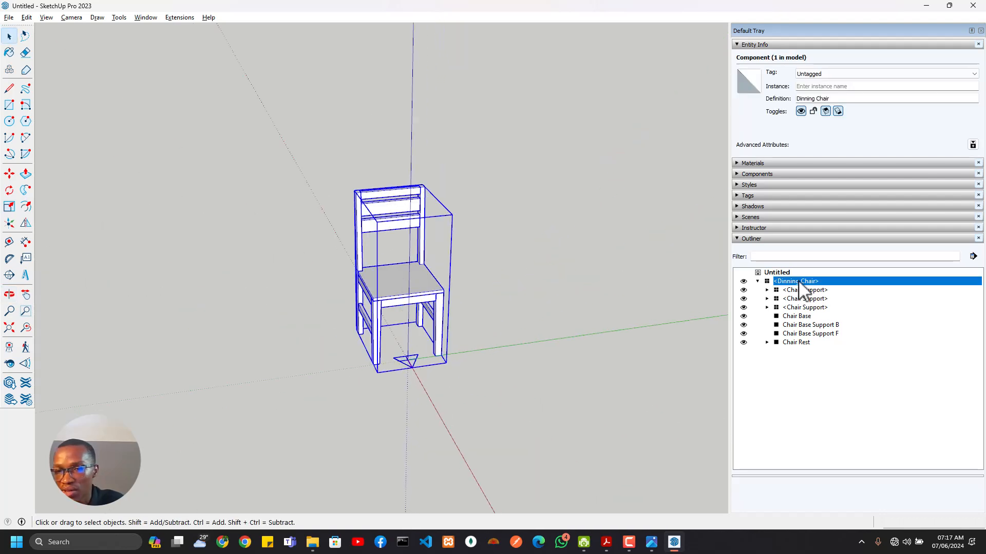
pyautogui.click(758, 282)
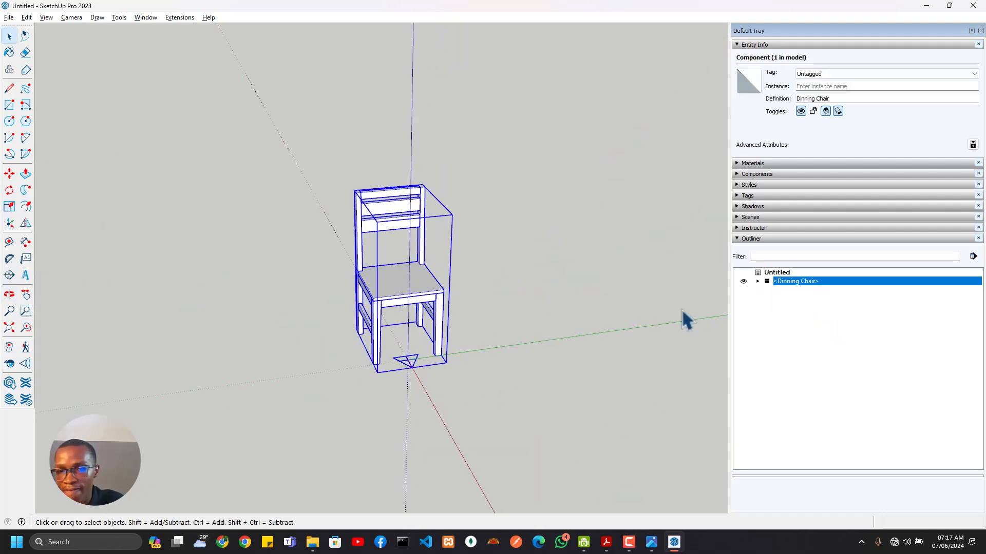
pyautogui.moveTo(440, 311); pyautogui.dragTo(363, 354, button='middle')
# Switch to the image viewer and examine the dimensioned reference photo of the wooden chair
pyautogui.hotkey('alt', 'Tab')
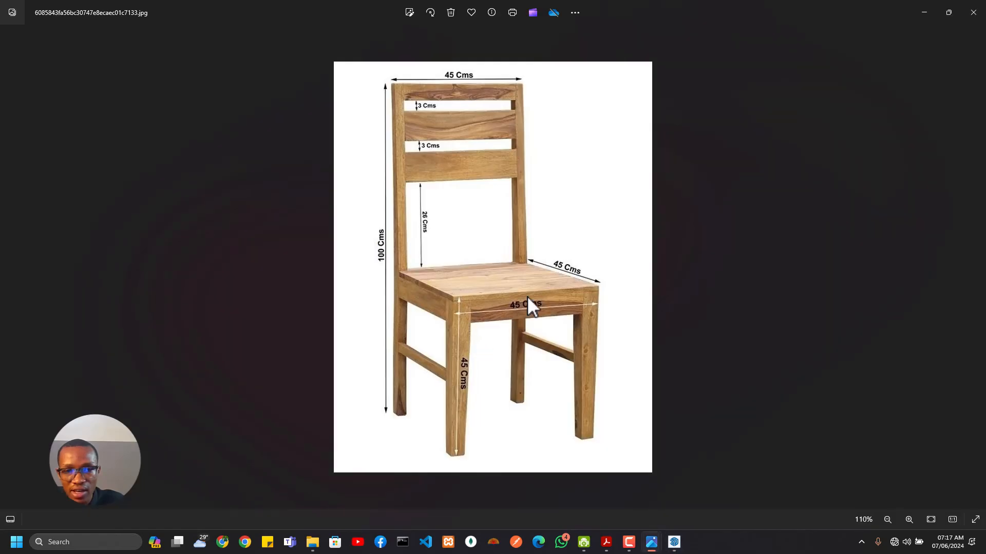
pyautogui.press('Right')
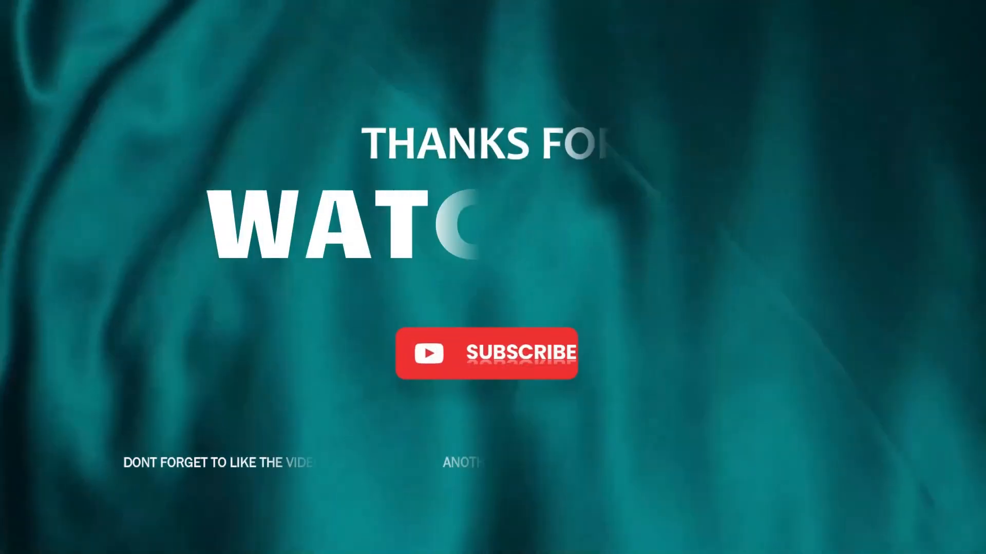